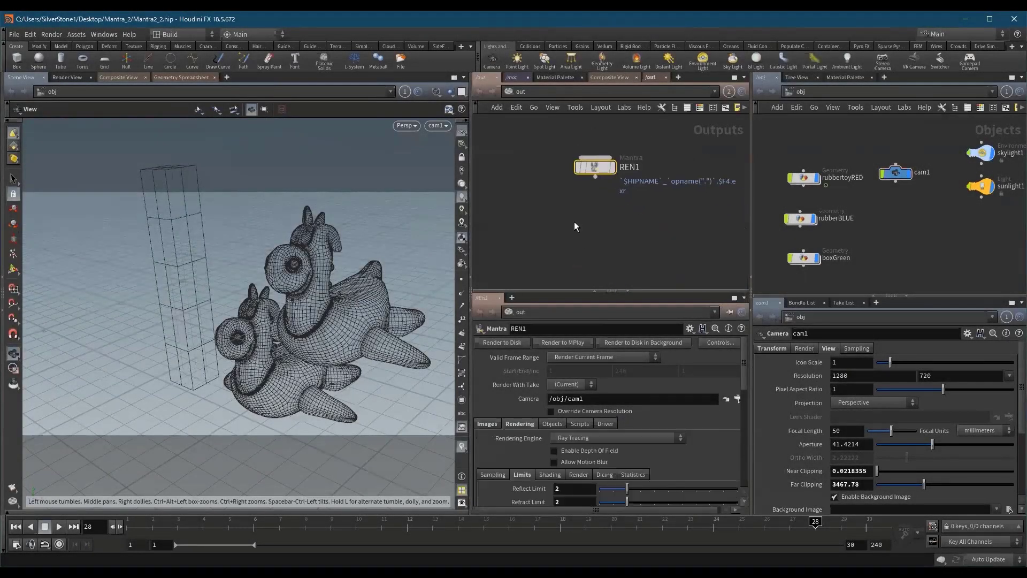
- Replace the wireframe viewport in the main pane with the Render View
left_click(75, 78)
- Choose /out/REN1 as the render node and start rendering the rubber toys
left_click(138, 92)
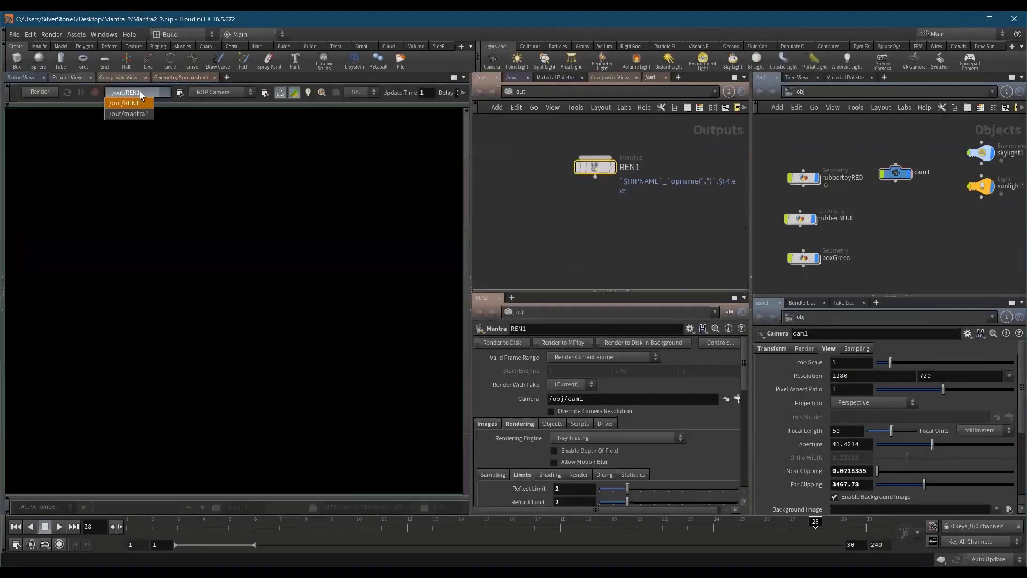
left_click(138, 103)
left_click(29, 93)
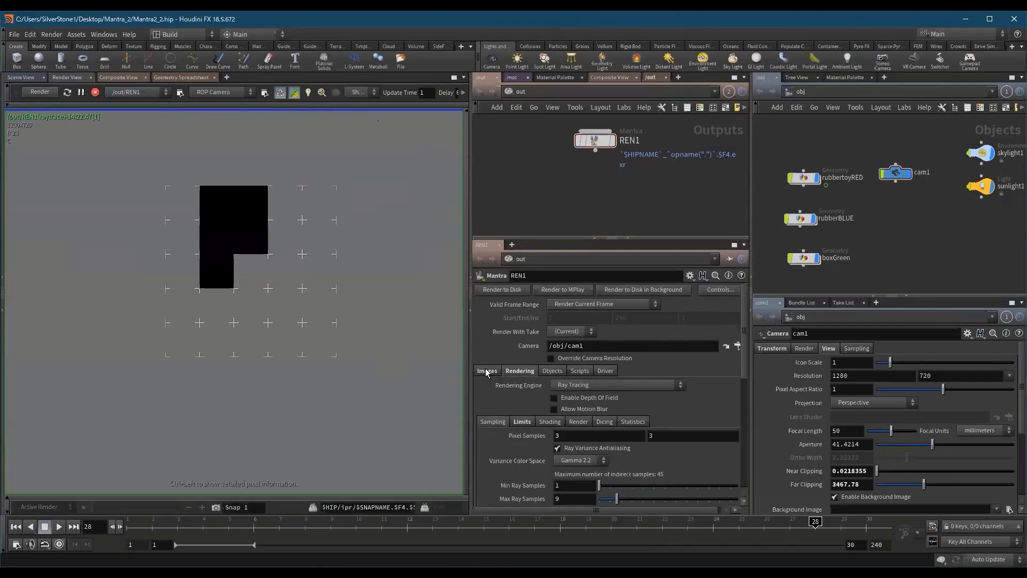
- Browse REN1's Objects, Images, Rendering and Scripts parameter tabs
left_click(552, 371)
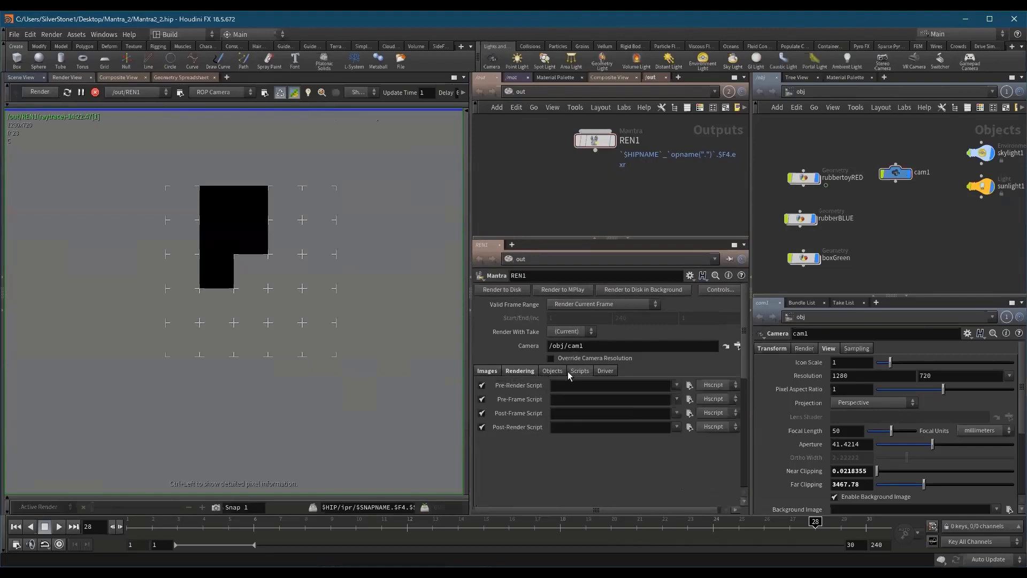
left_click(492, 371)
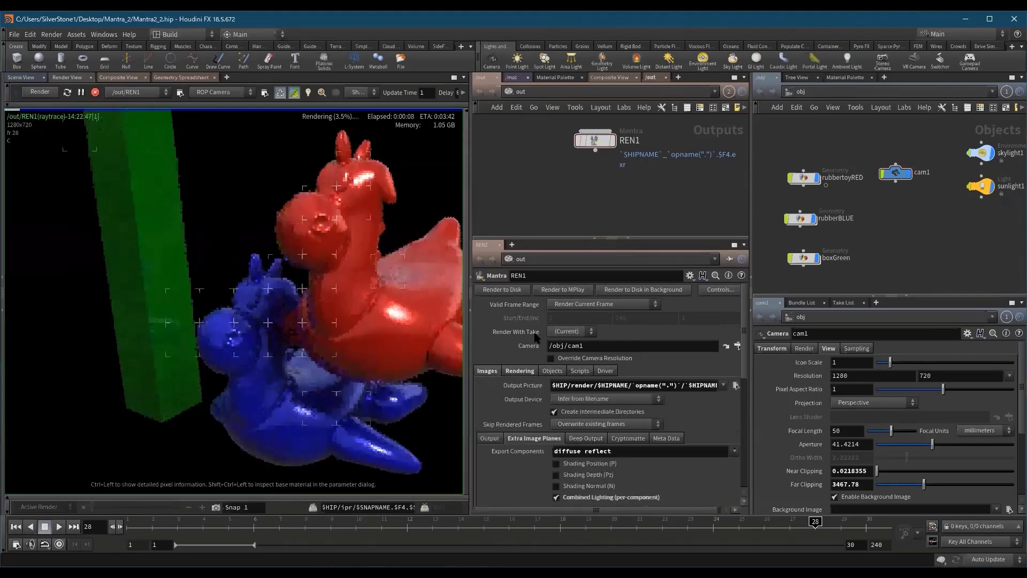
left_click(519, 371)
left_click(554, 371)
left_click(575, 371)
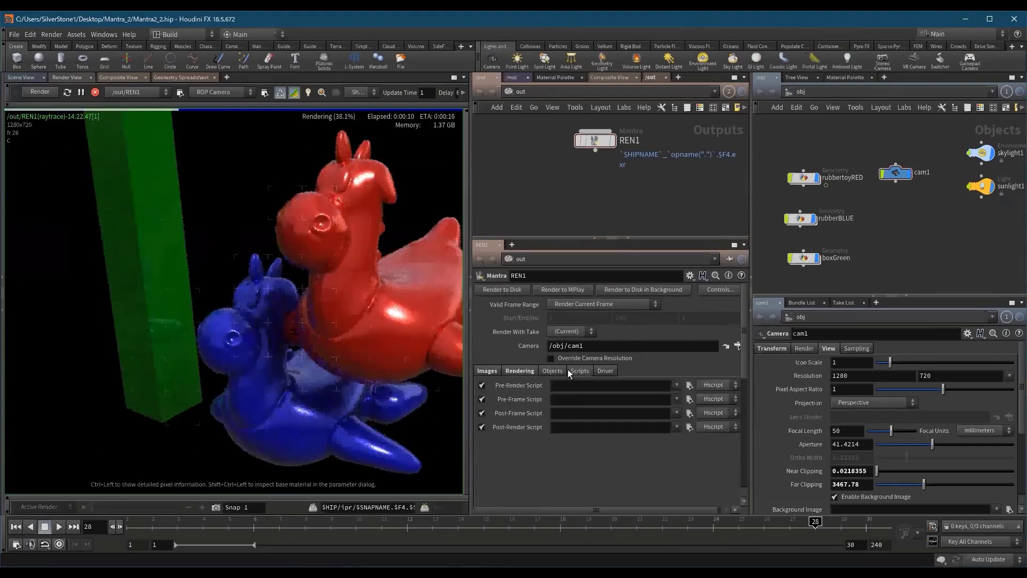
left_click(487, 371)
- Inspect the Extra Image Planes and the Output pixel filter and quantization settings
left_click(534, 439)
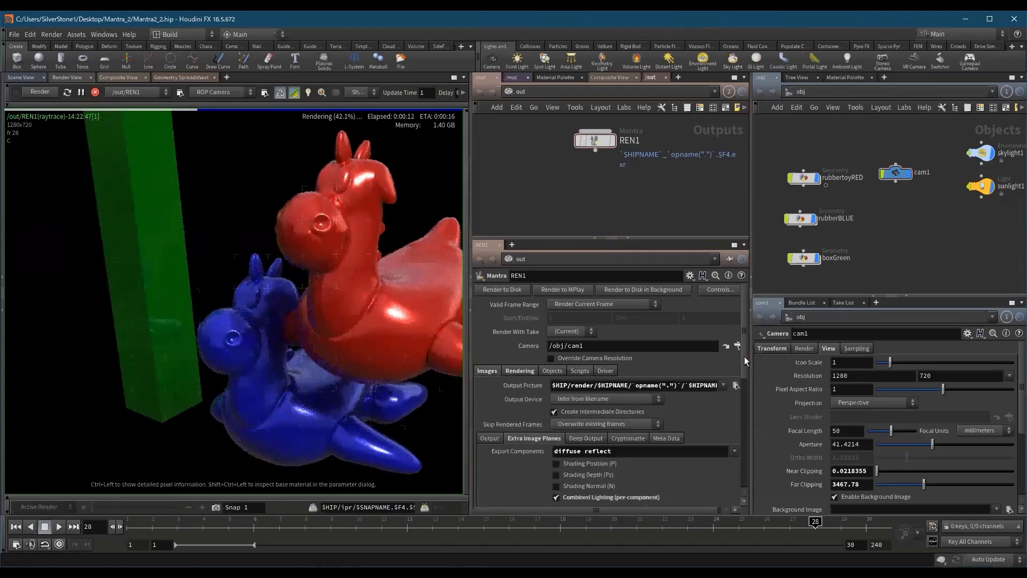
left_click_drag(744, 357, 742, 383)
scroll(741, 382, "down", 3)
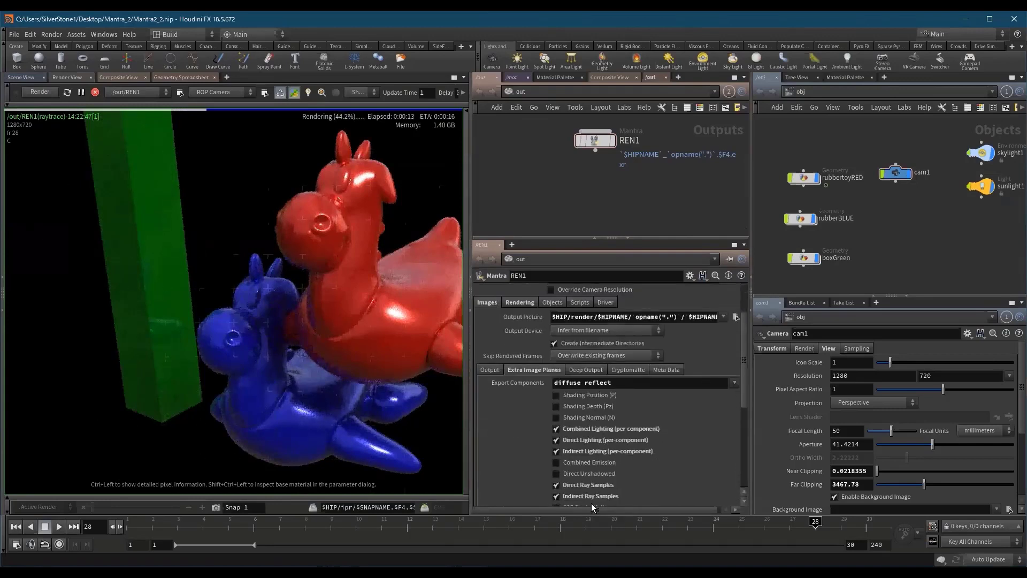
left_click(489, 369)
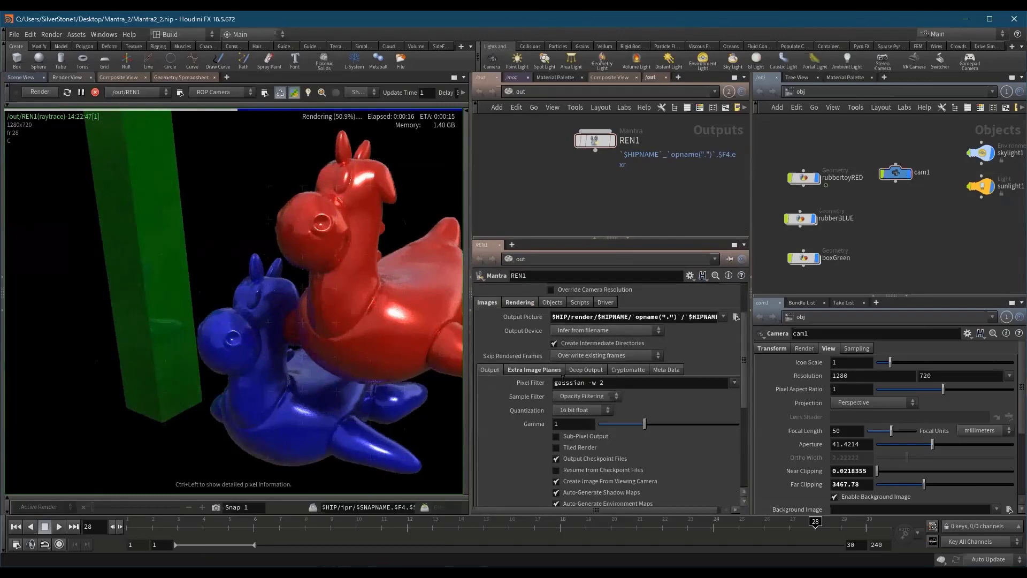
left_click_drag(746, 359, 752, 374)
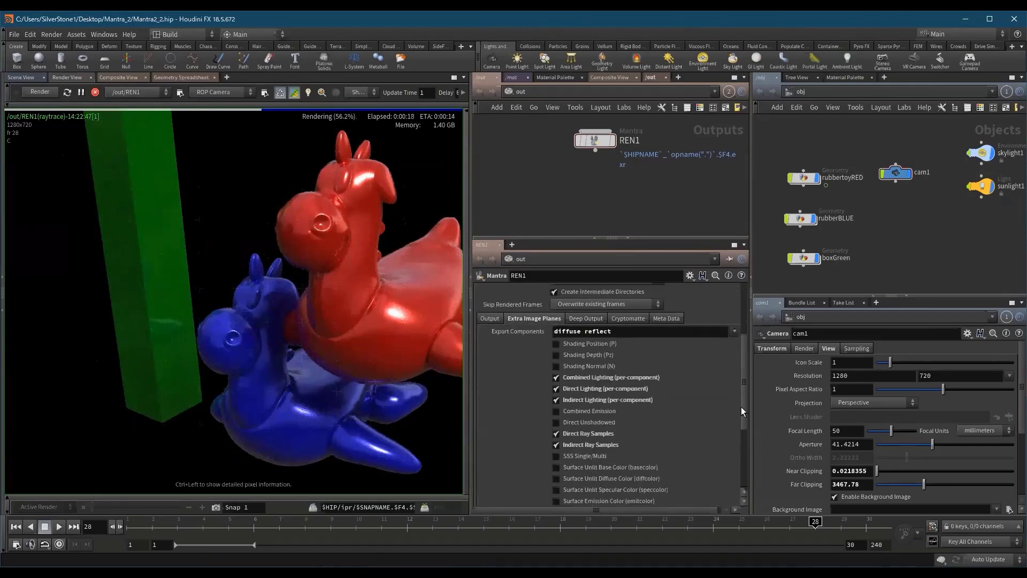
scroll(728, 426, "up", 1)
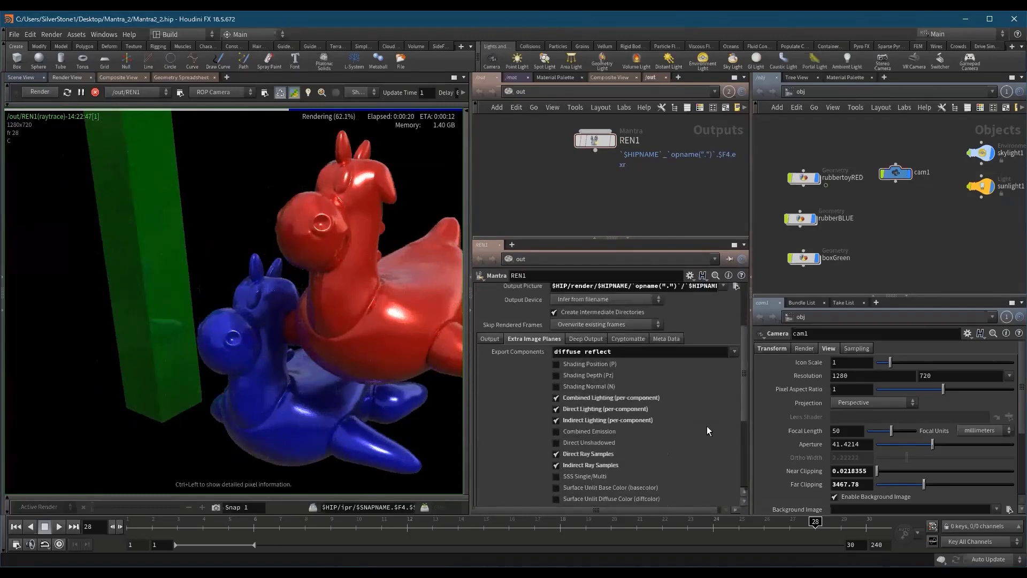
scroll(326, 299, "down", 2)
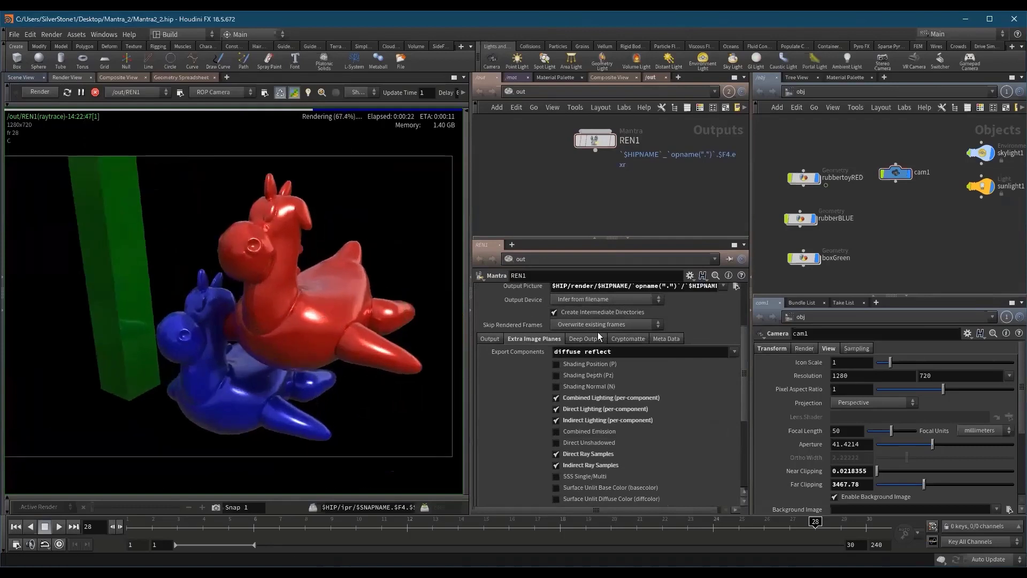
- Confirm the Output Picture path ends in .$F4.exr, then show the Rendering sampling settings
scroll(657, 362, "up", 5)
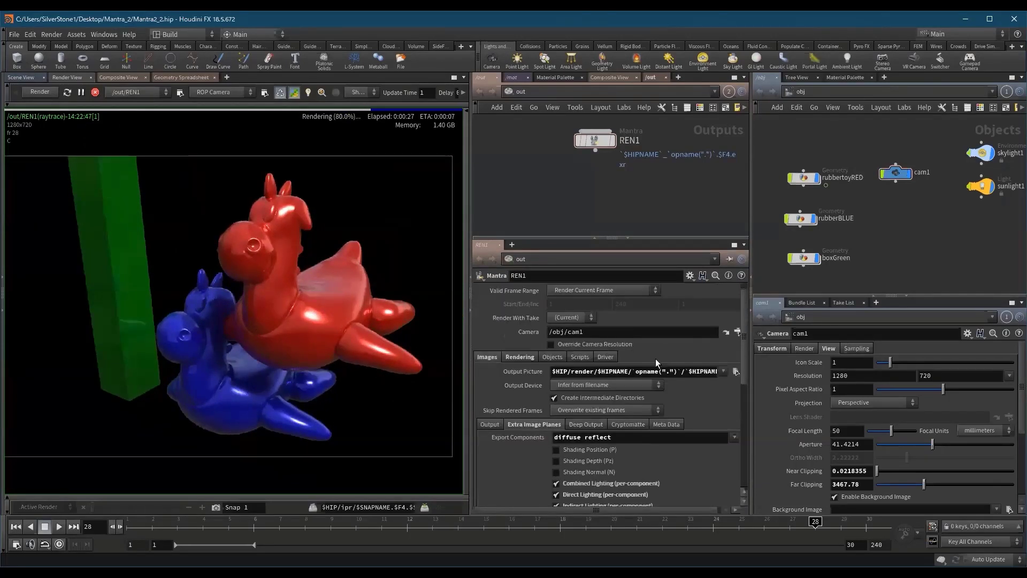
left_click(637, 371)
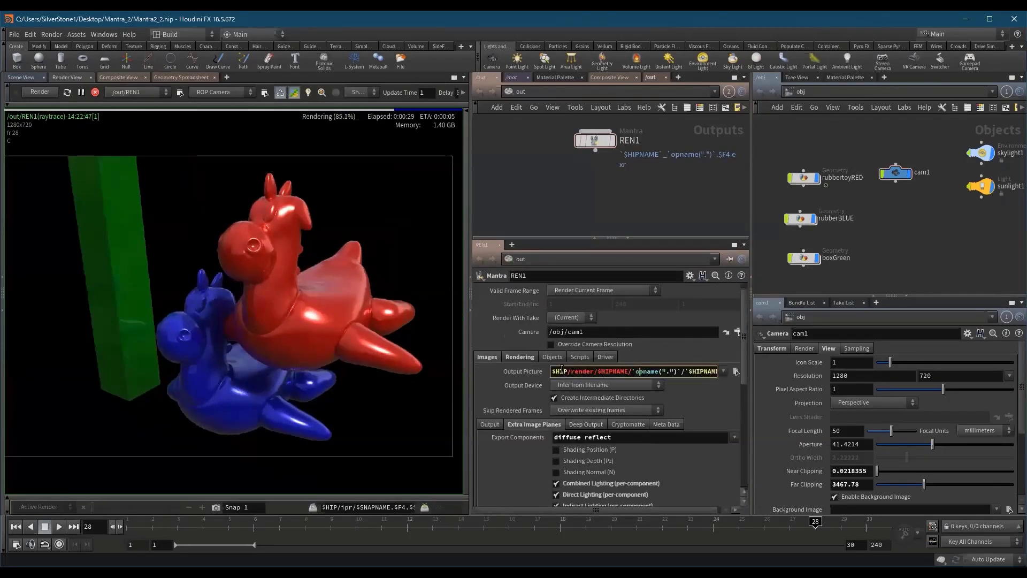
left_click_drag(637, 371, 847, 375)
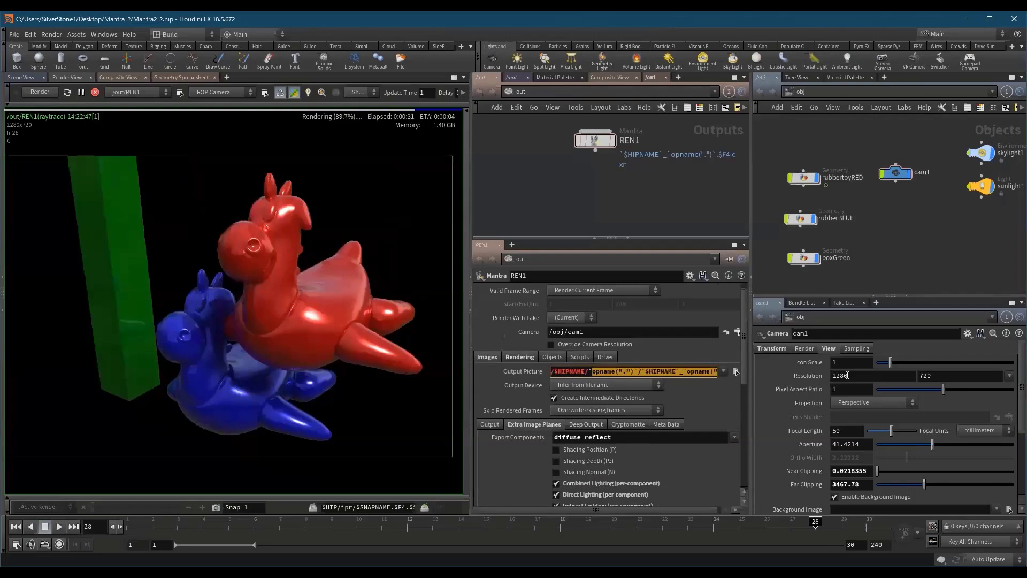
left_click(711, 375)
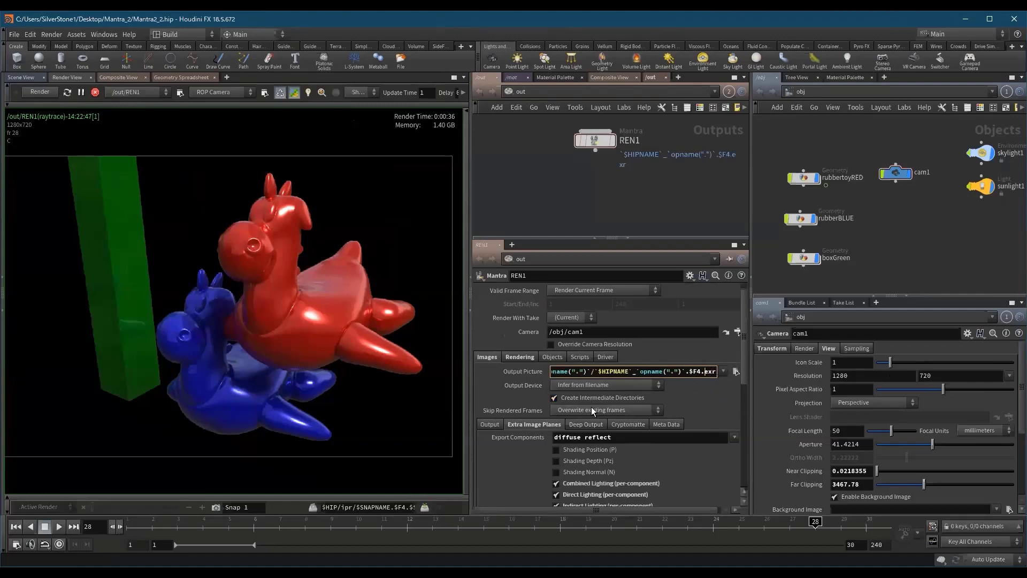
left_click(522, 357)
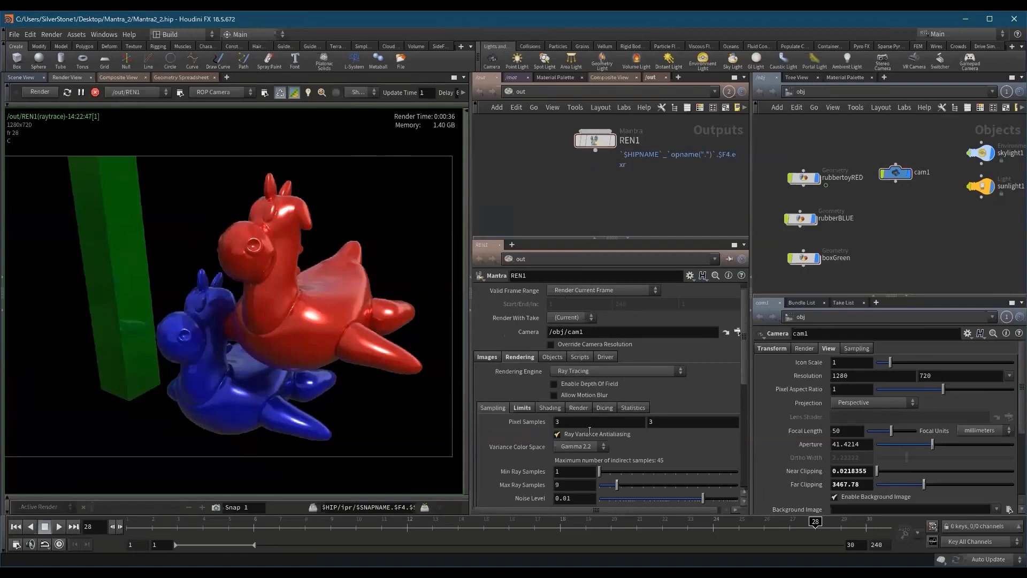
left_click_drag(718, 236, 717, 226)
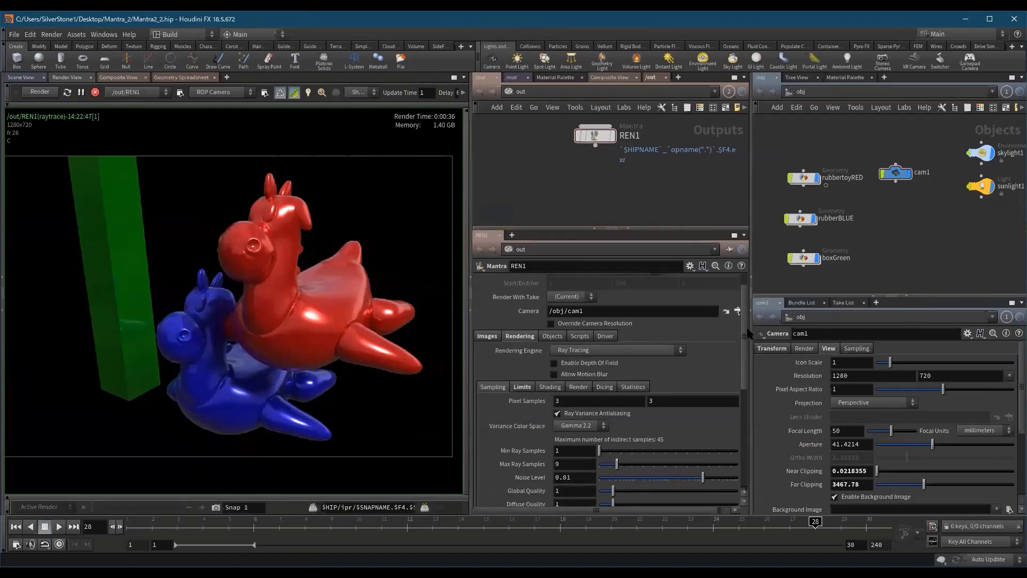
left_click(552, 336)
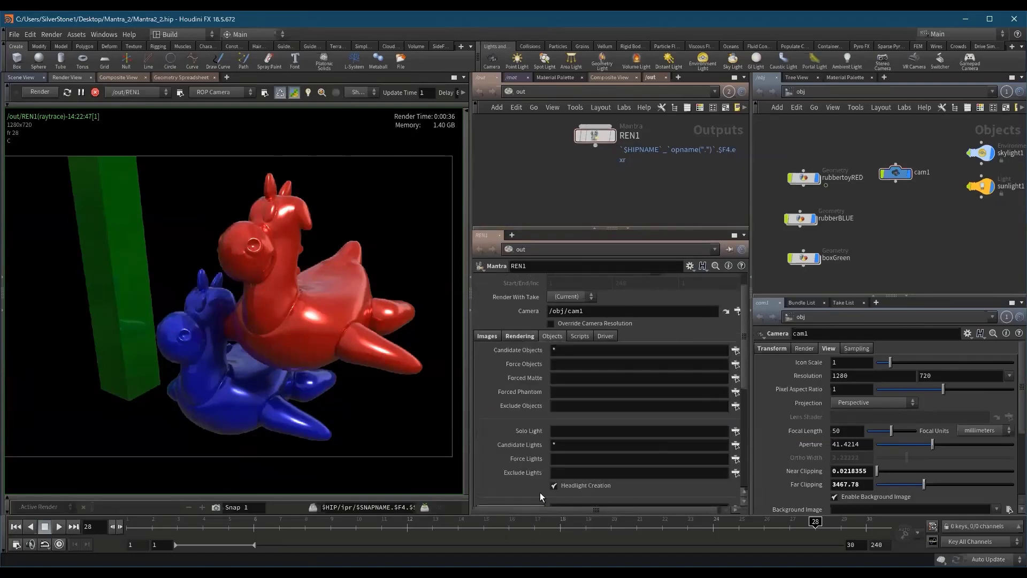
left_click(580, 336)
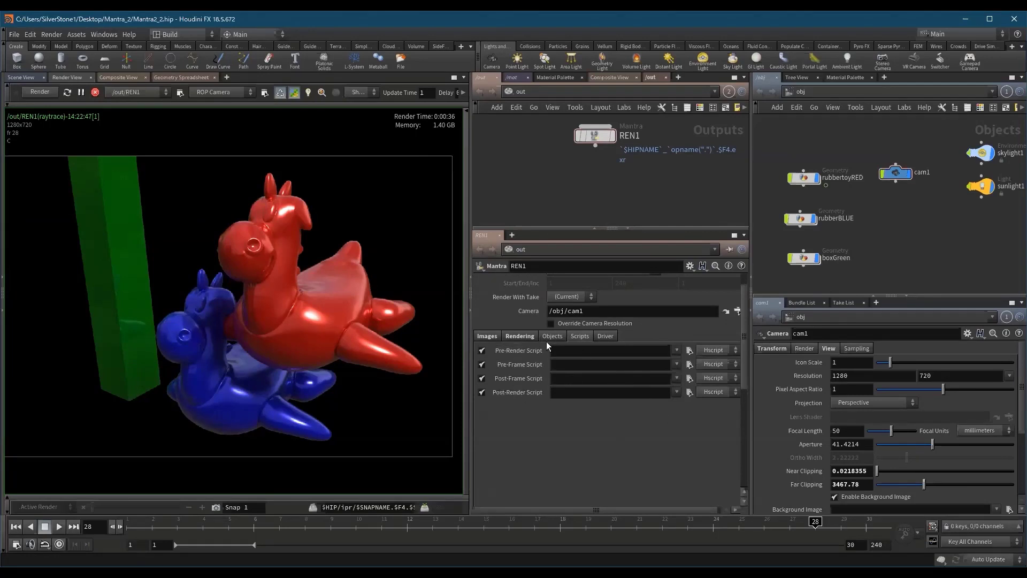
left_click(520, 336)
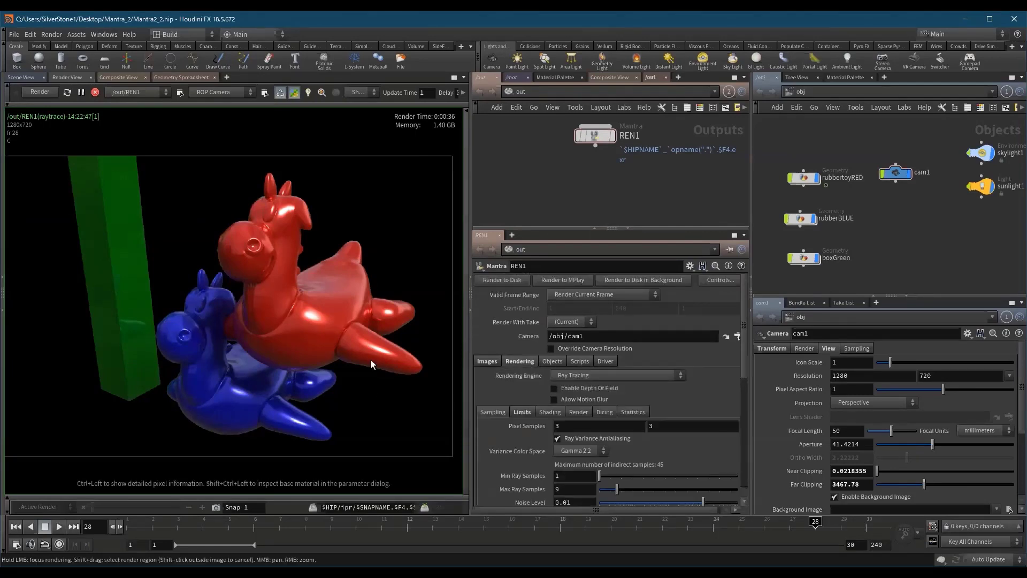
- Limit rendering to a region around the toys, zoom in, and keep a snapshot
left_click_drag(175, 249, 316, 352, "shift")
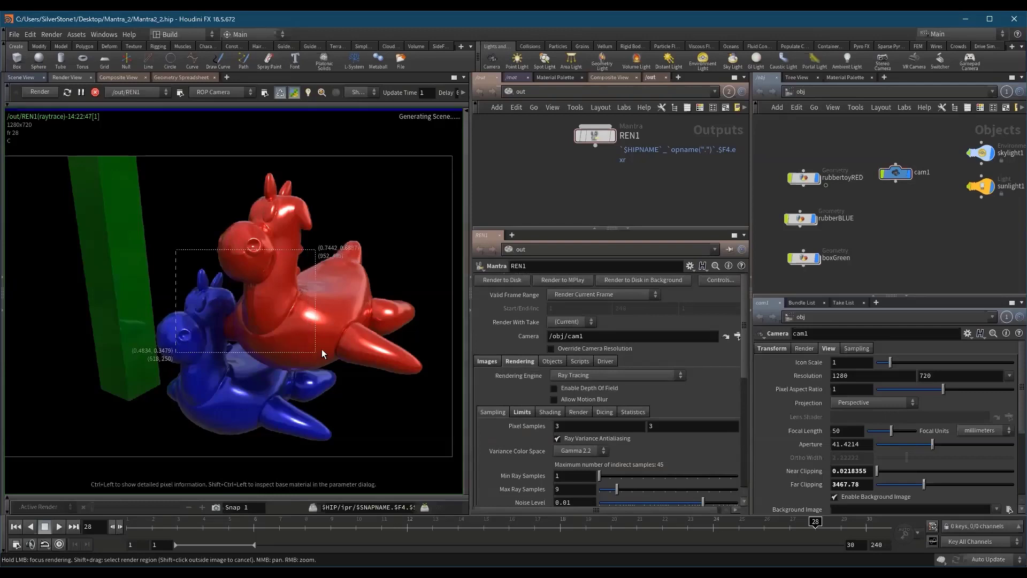
scroll(284, 313, "up", 3)
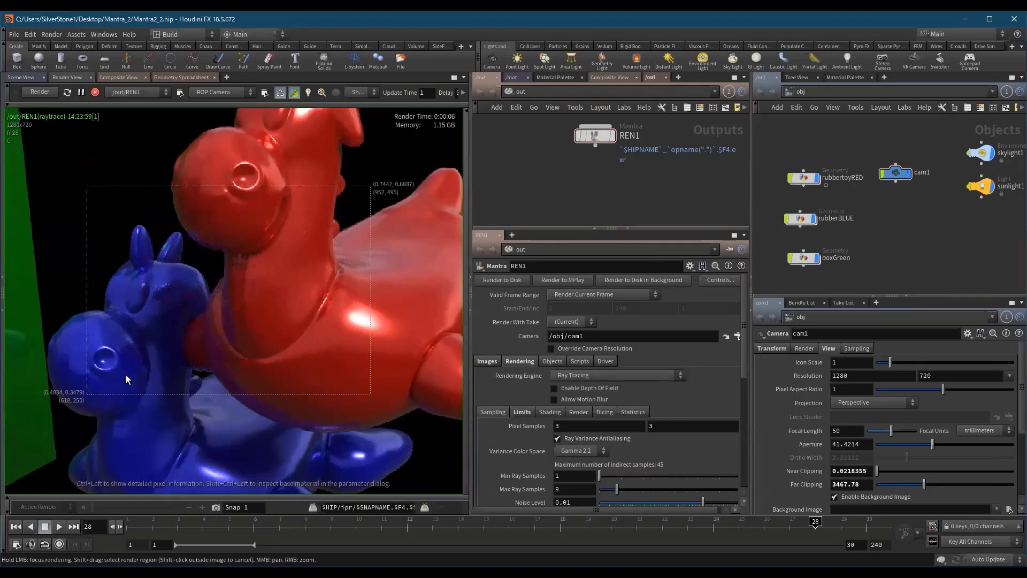
left_click(216, 508)
- Switch the Rendering Engine to Physically Based Rendering and re-render the close-up
left_click(573, 376)
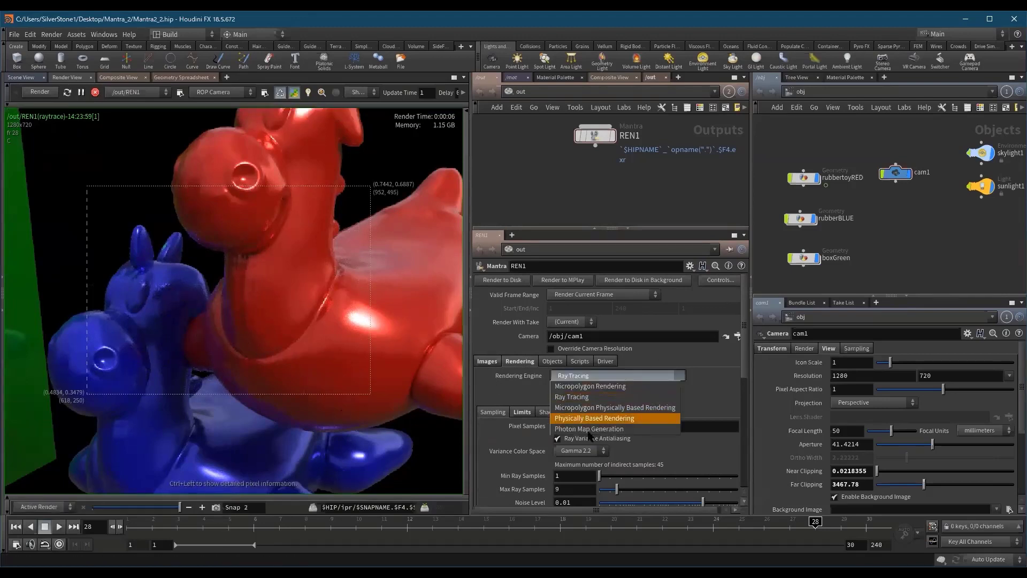
left_click(608, 420)
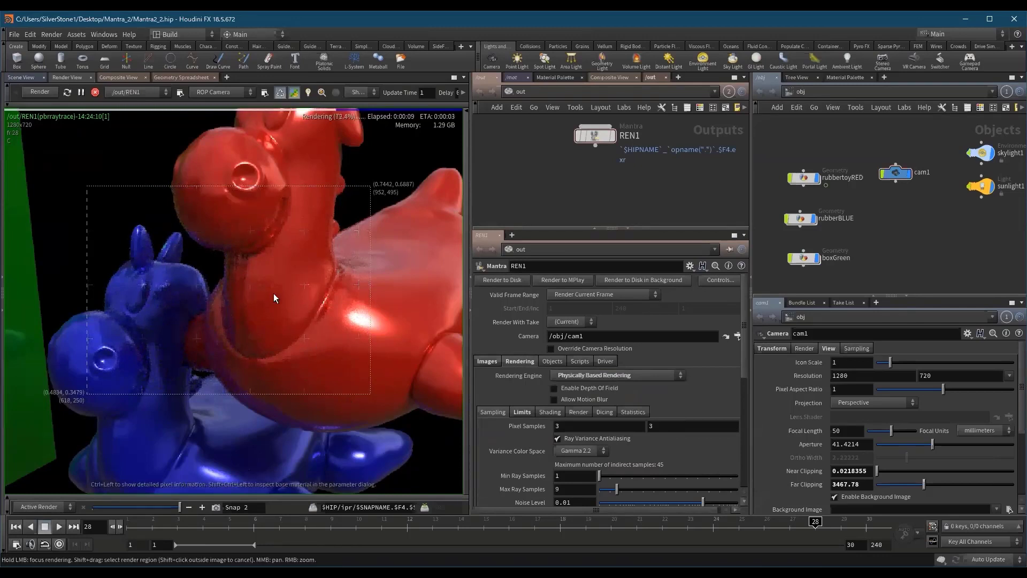
scroll(274, 294, "up", 2)
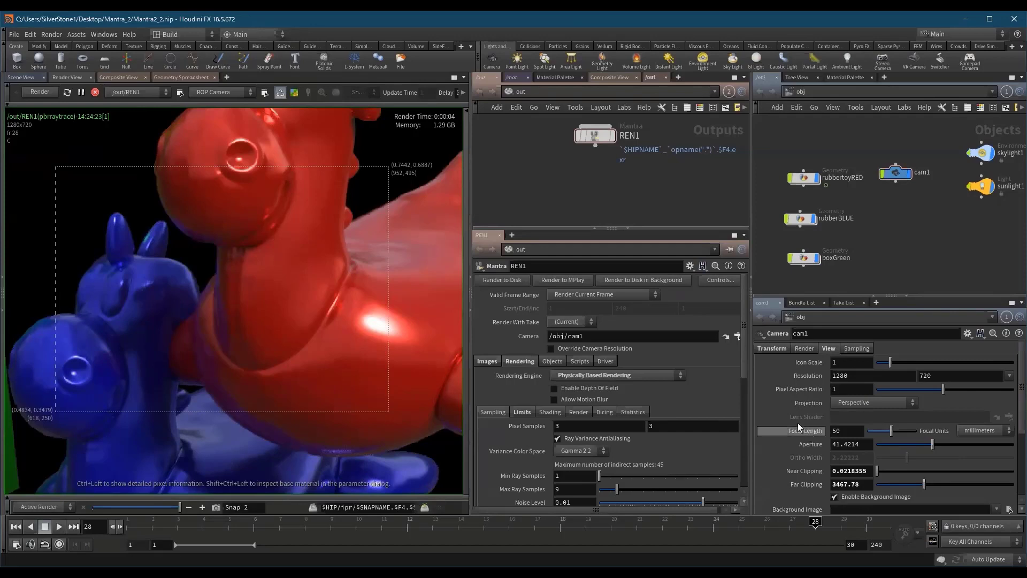
- Change REN1's Rendering Engine from Physically Based Rendering back to Ray Tracing
left_click(645, 376)
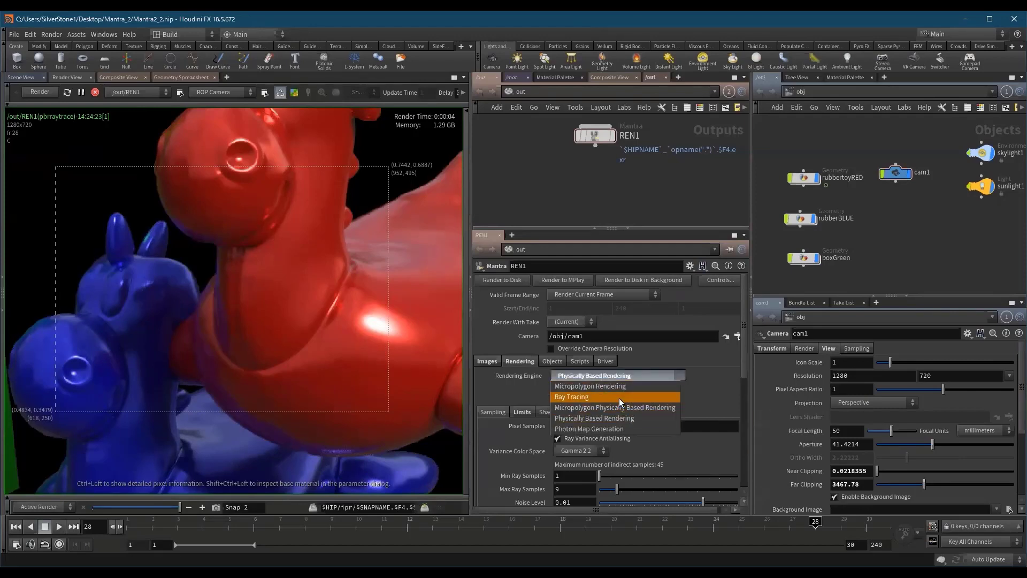
left_click(649, 396)
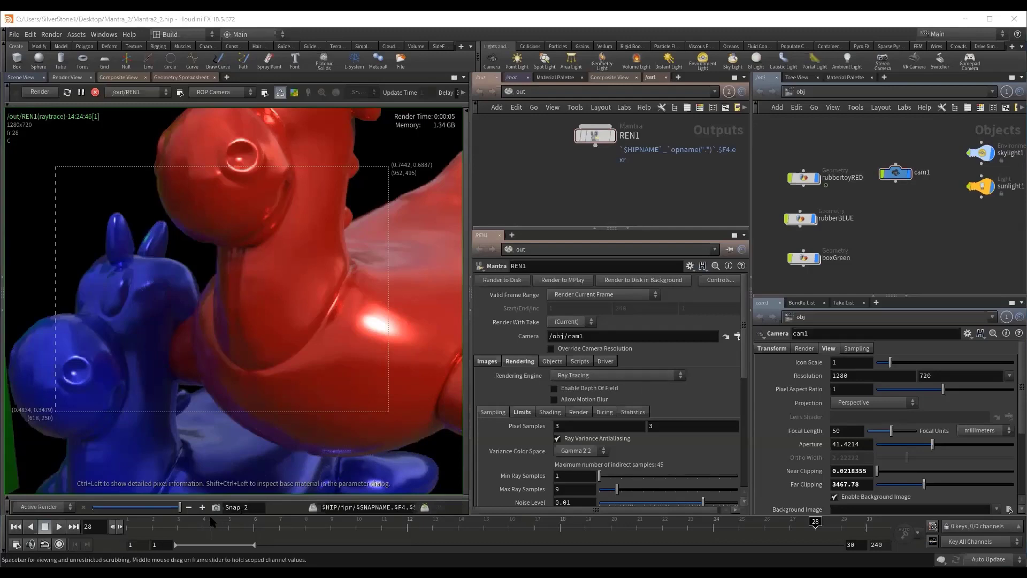
left_click(592, 376)
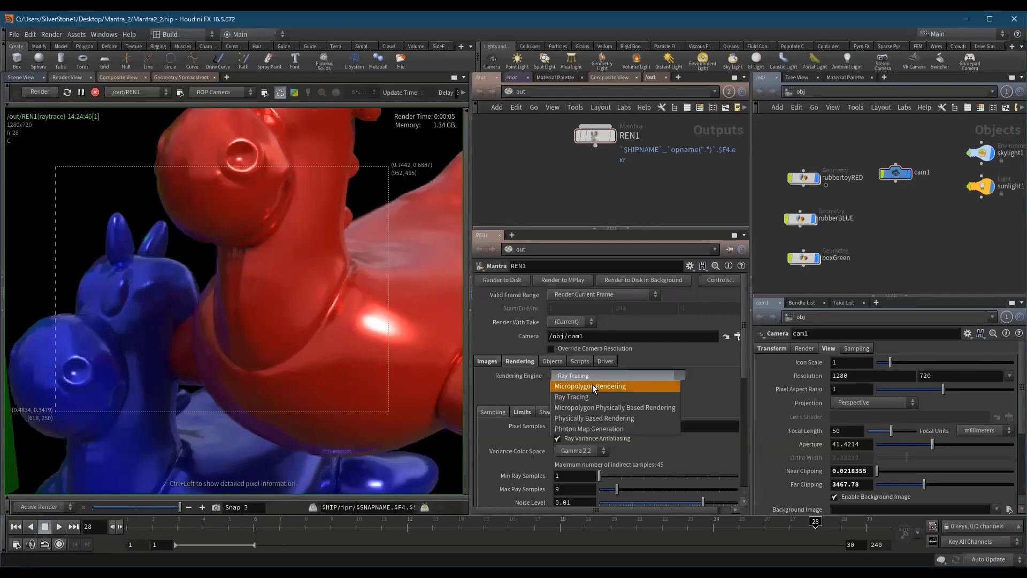
left_click(592, 384)
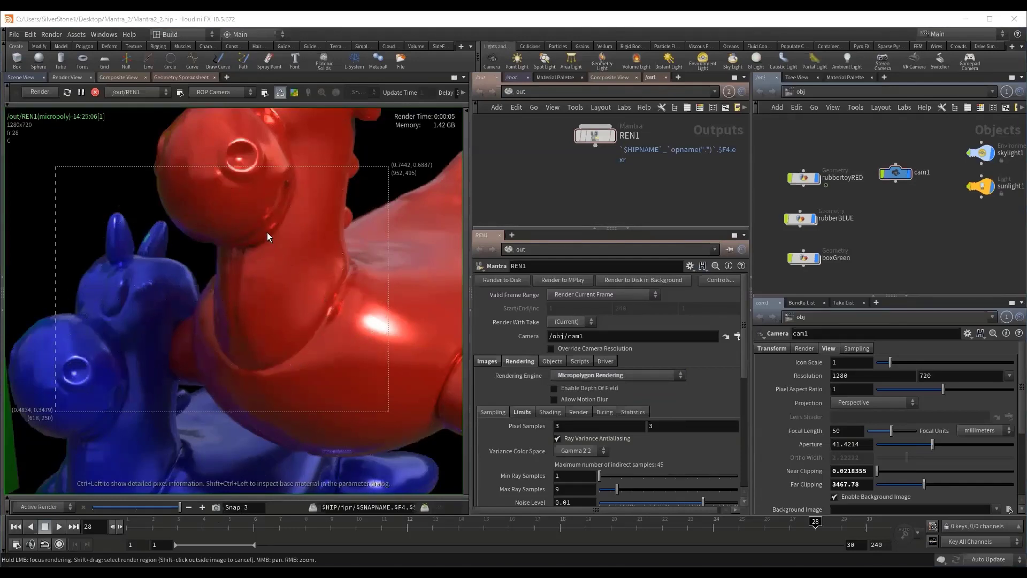
middle_click_drag(254, 220, 267, 236)
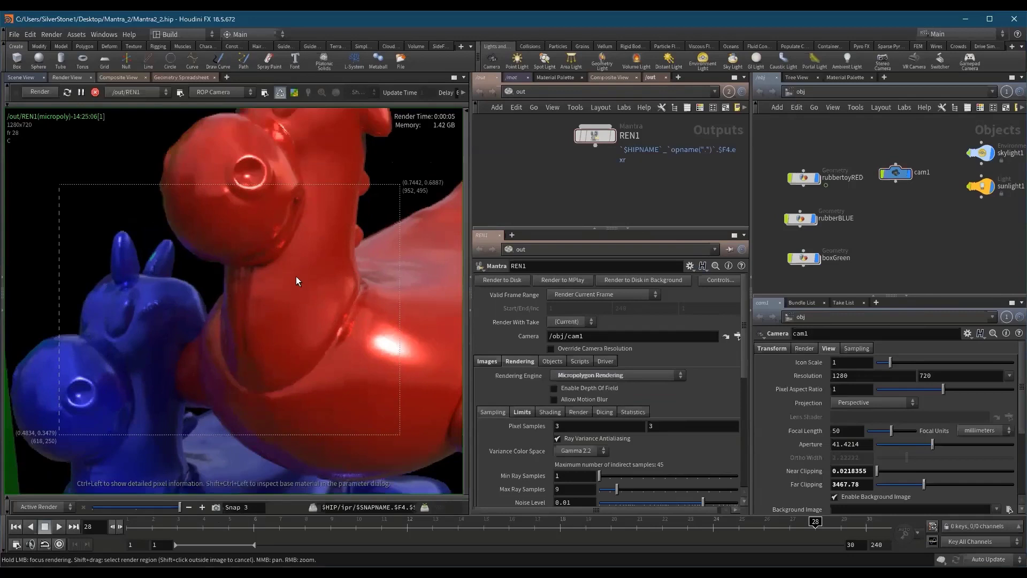
key("Left")
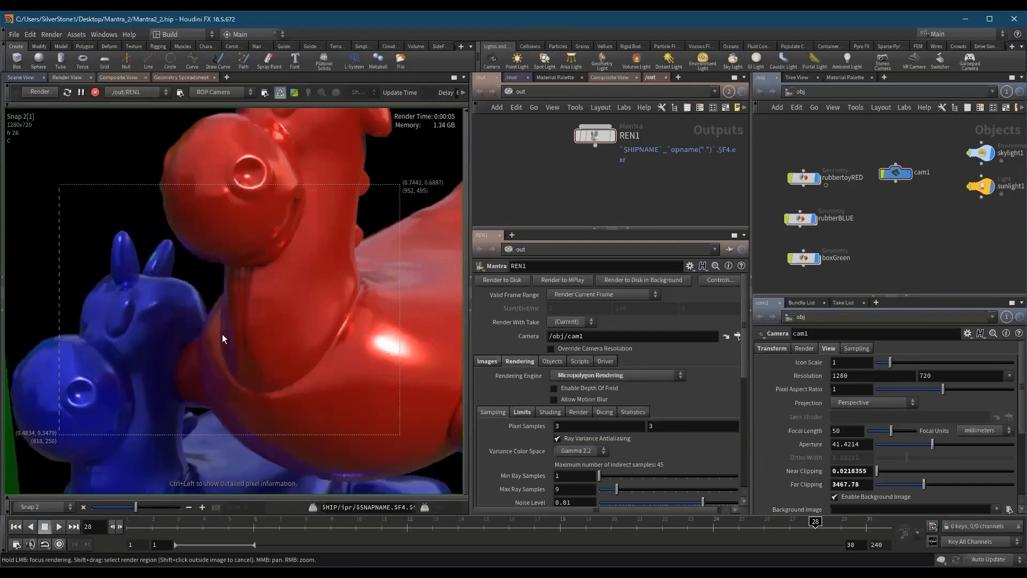
key("Right")
key("Left")
key("Right")
key("Left")
key("Right")
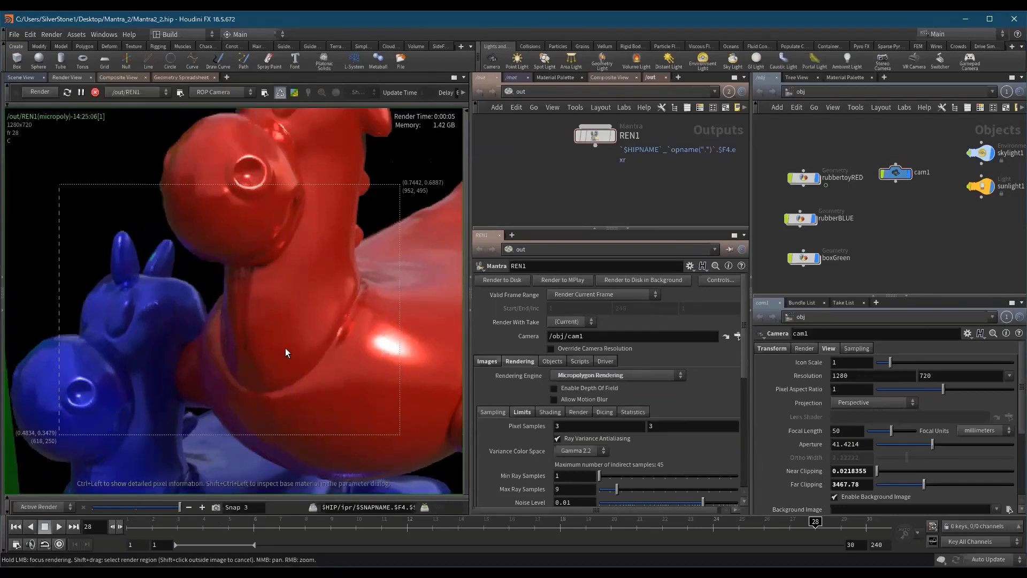
key("Left")
key("Right")
key("Left")
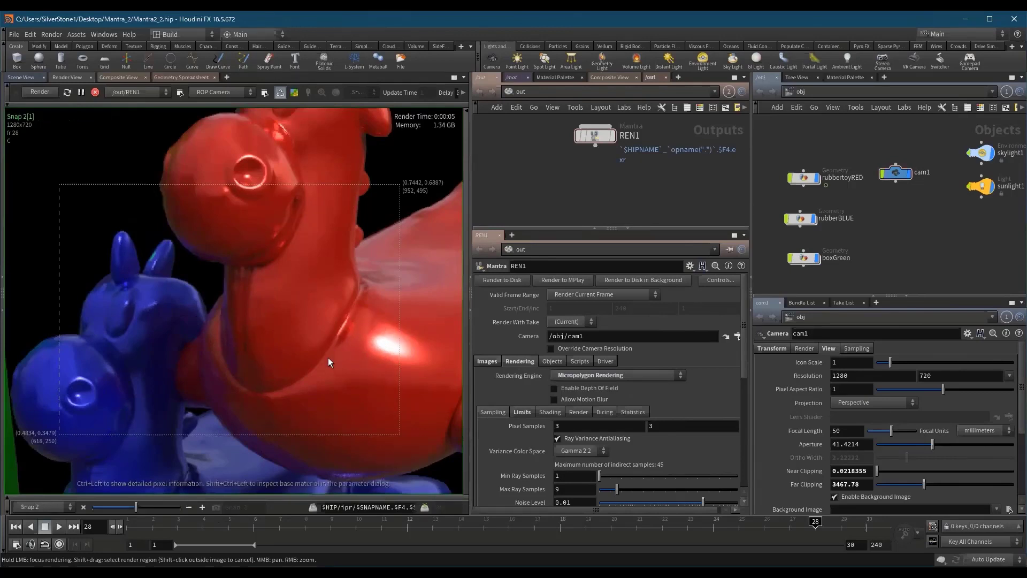
key("Right")
key("Left")
key("Right")
key("Left")
key("Right")
key("Left")
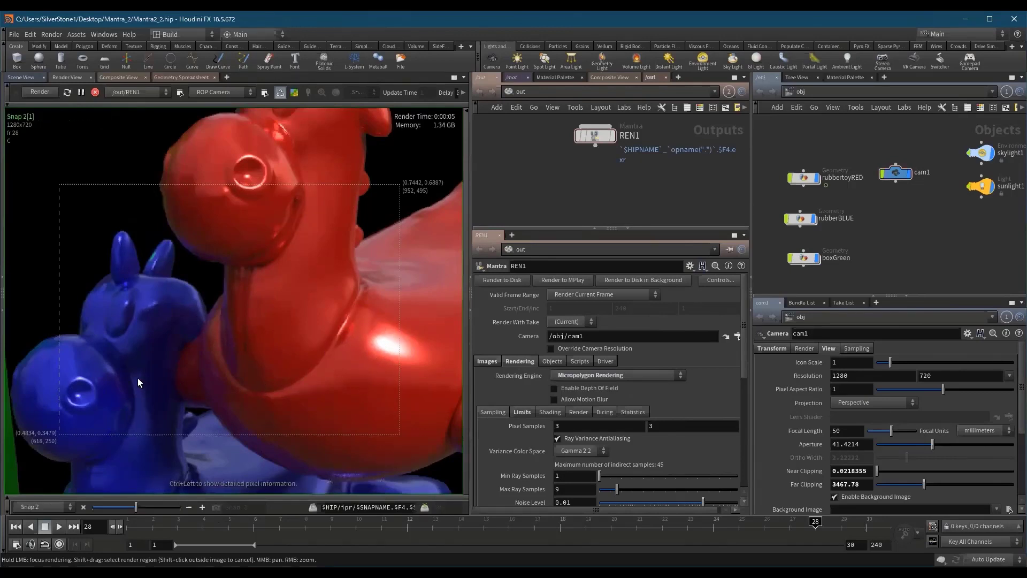
key("Right")
key("Left")
key("Right")
key("Left")
key("Right")
key("Left")
key("Right")
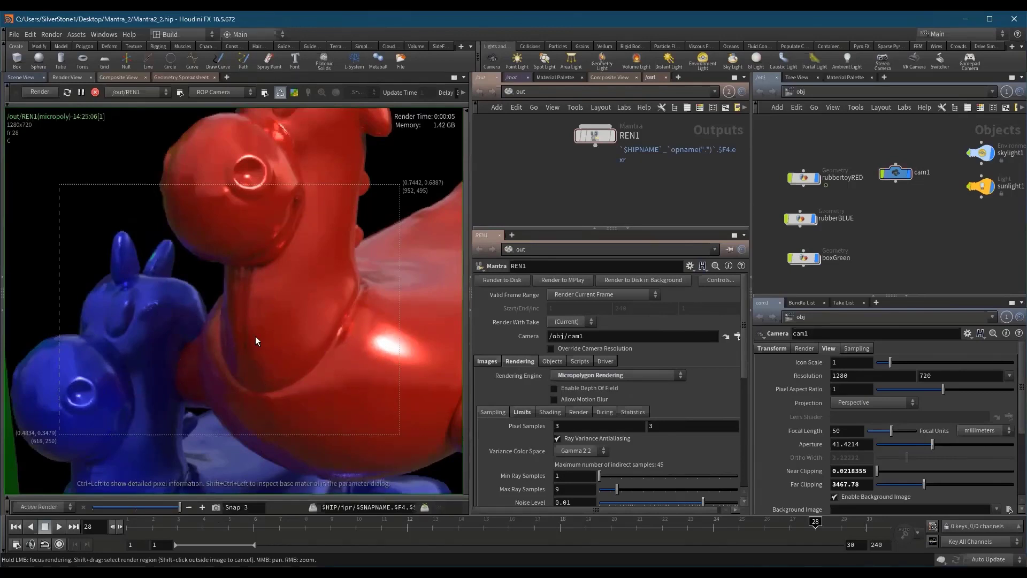
key("Left")
key("Right")
key("Left")
key("Right")
key("Left")
key("Right")
right_click_drag(286, 307, 282, 327)
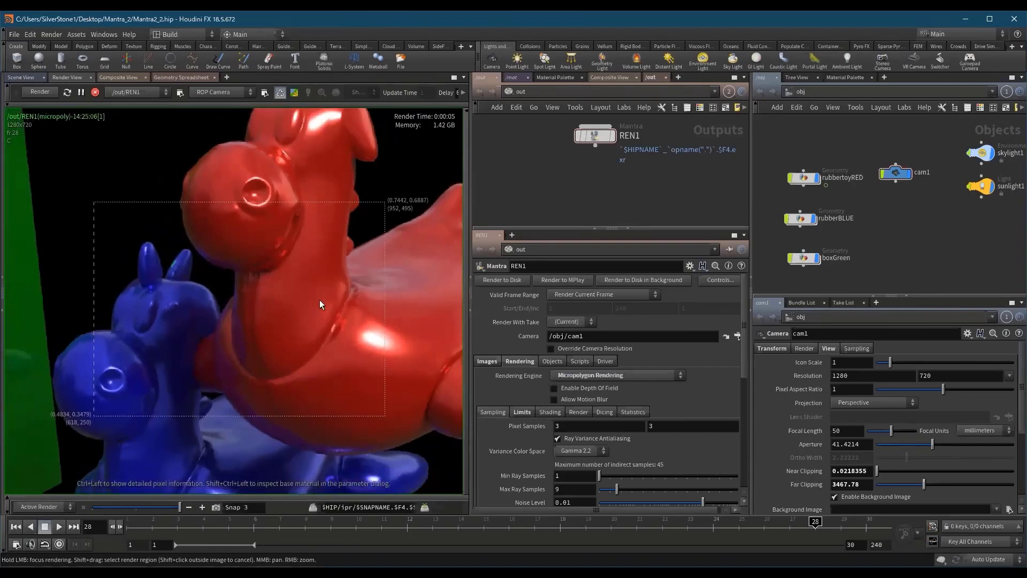
key("Left")
key("Right")
key("Left")
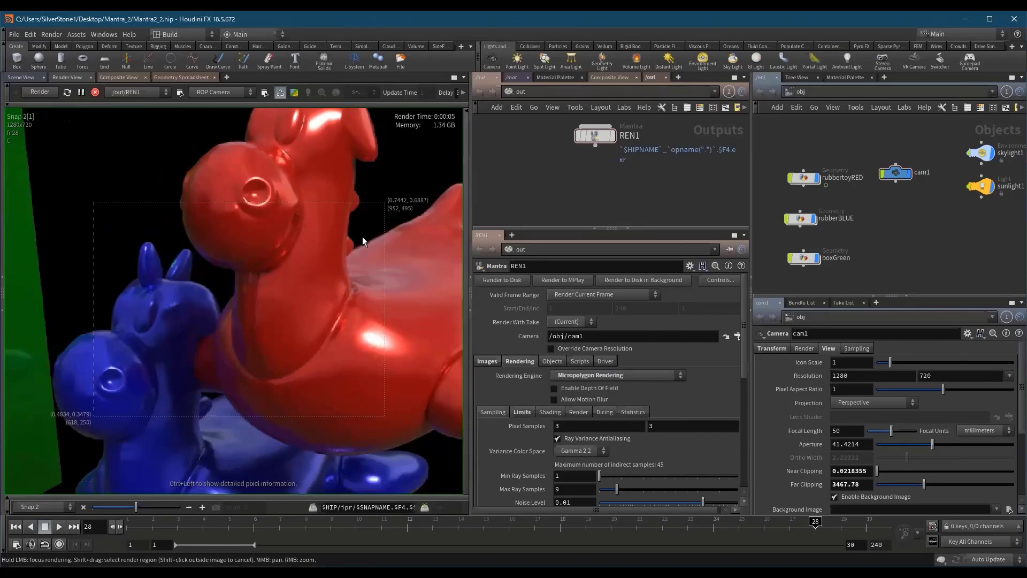
key("Right")
key("Left")
key("Right")
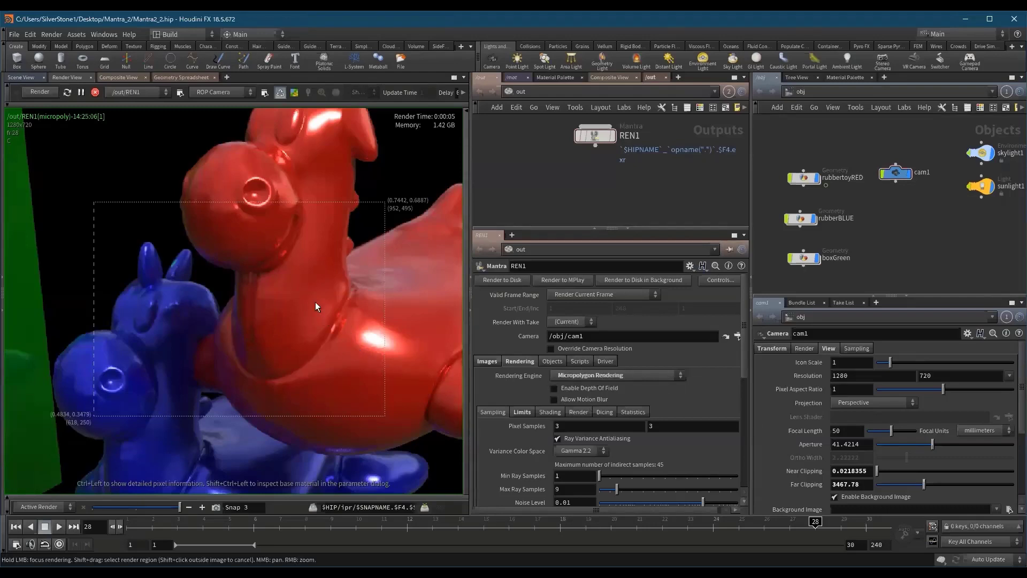
right_click_drag(315, 341, 278, 313)
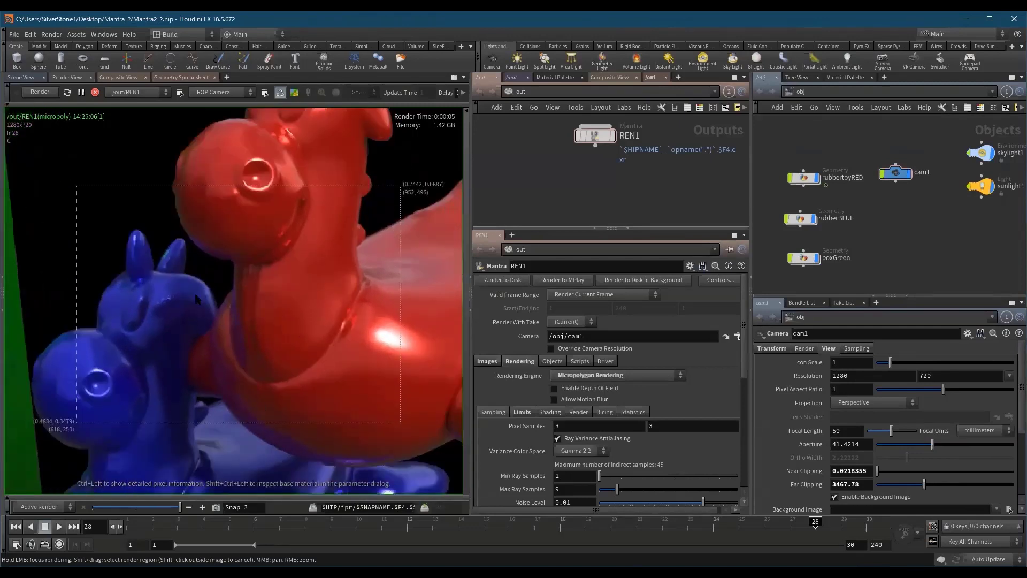
- Set REN1 to Ray Tracing, then zoom in on the blue toy and back out to both toys
left_click(582, 374)
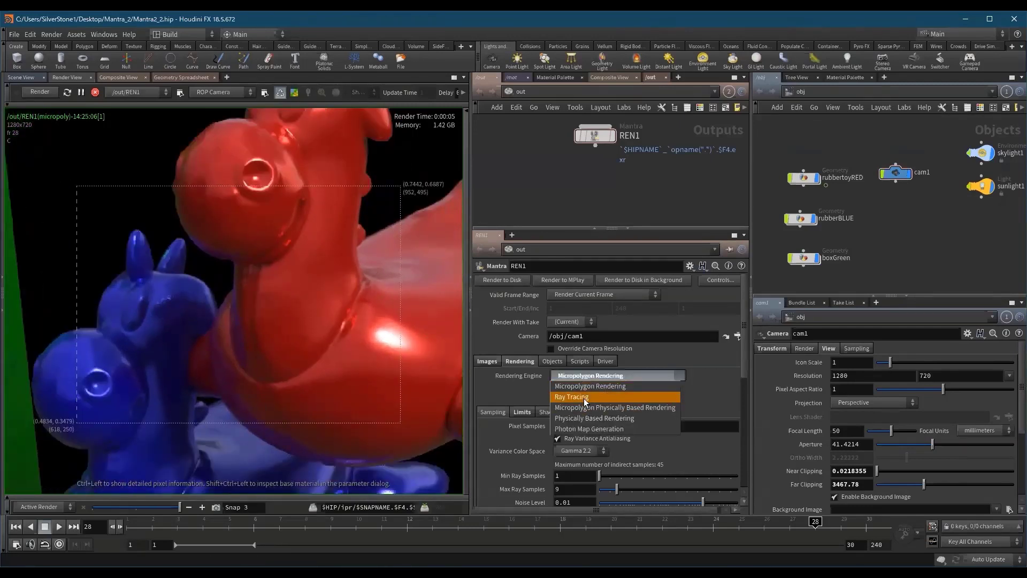
left_click(571, 397)
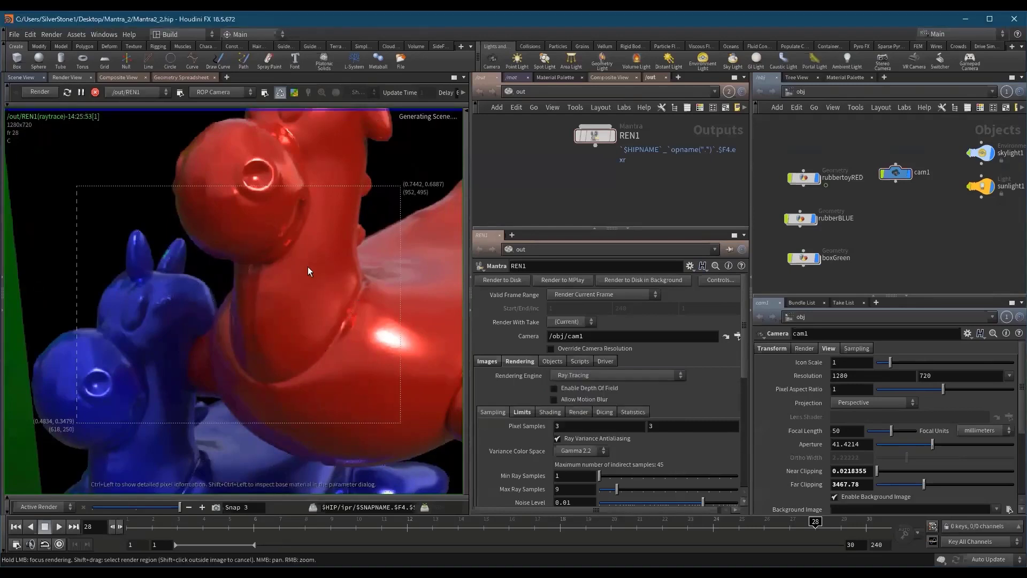
scroll(308, 271, "down", 1)
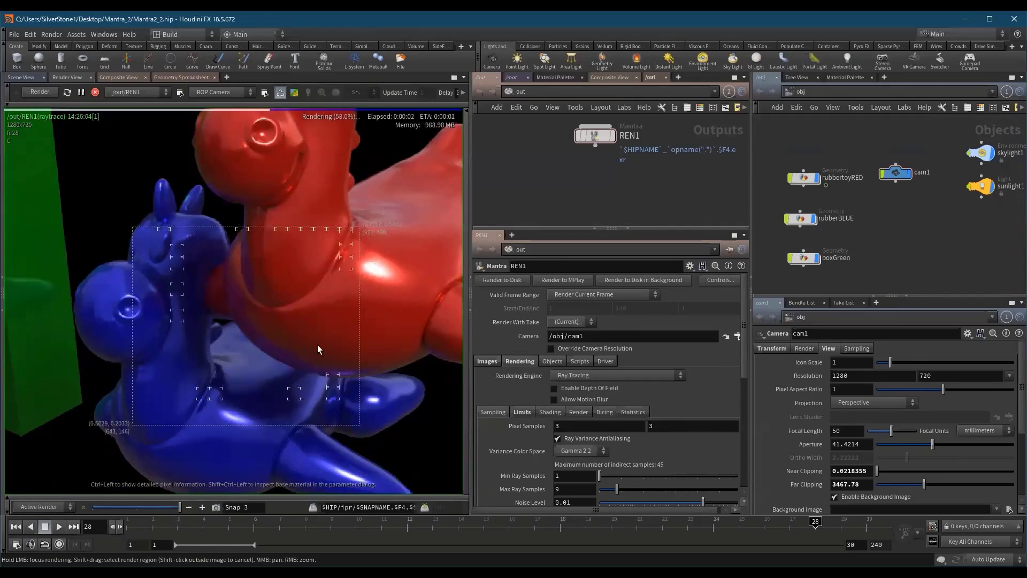
scroll(214, 328, "up", 2)
mouse_move(181, 256)
right_mouse_down()
mouse_move(275, 269)
mouse_move(348, 406)
right_mouse_up()
mouse_move(351, 335)
right_mouse_down()
mouse_move(316, 316)
mouse_move(245, 360)
mouse_move(259, 324)
mouse_move(271, 340)
mouse_move(256, 328)
mouse_move(282, 280)
mouse_move(305, 287)
mouse_move(323, 326)
right_mouse_up()
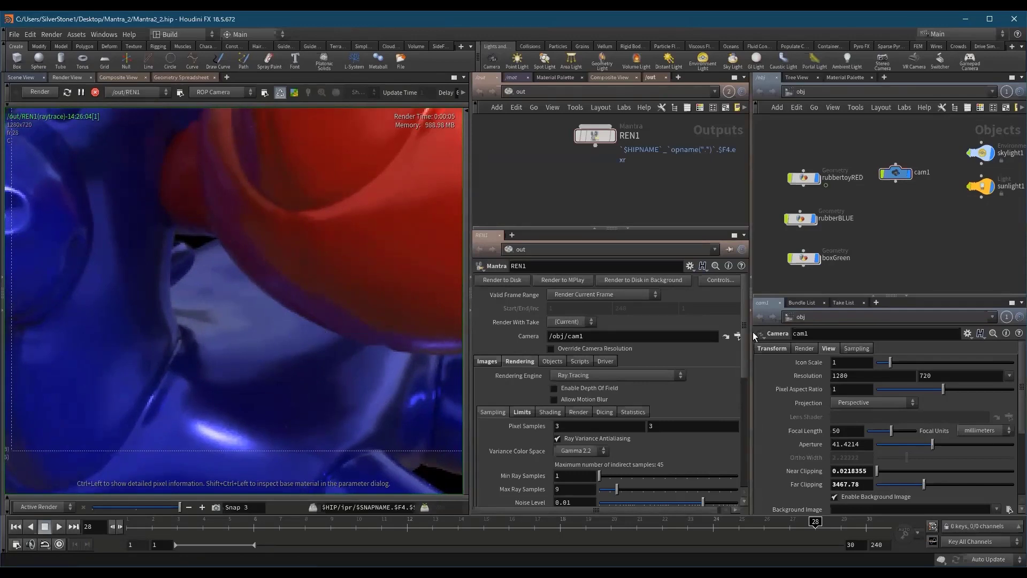
scroll(747, 343, "down", 4)
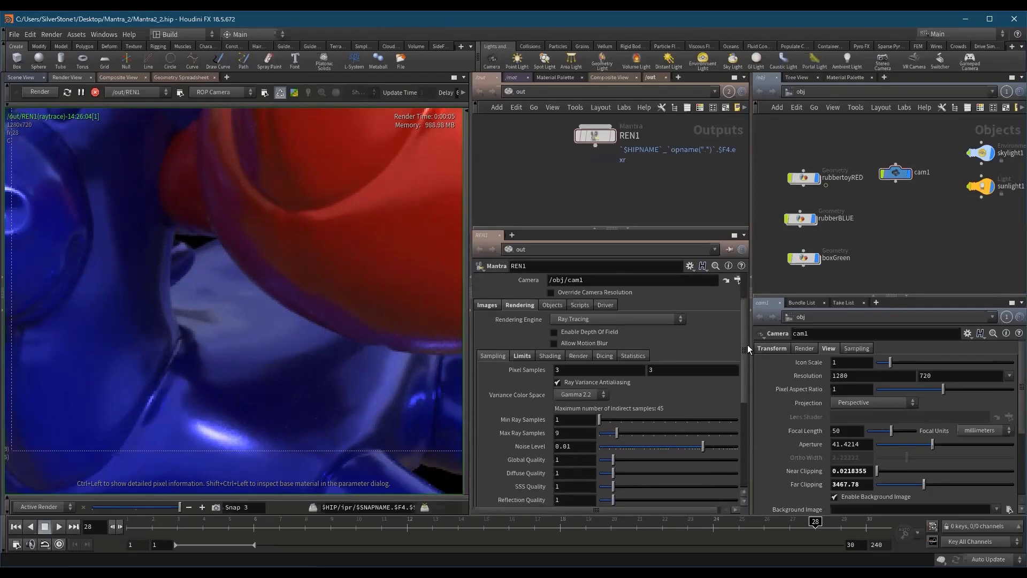
scroll(747, 344, "down", 1)
scroll(747, 345, "down", 1)
scroll(750, 358, "down", 1)
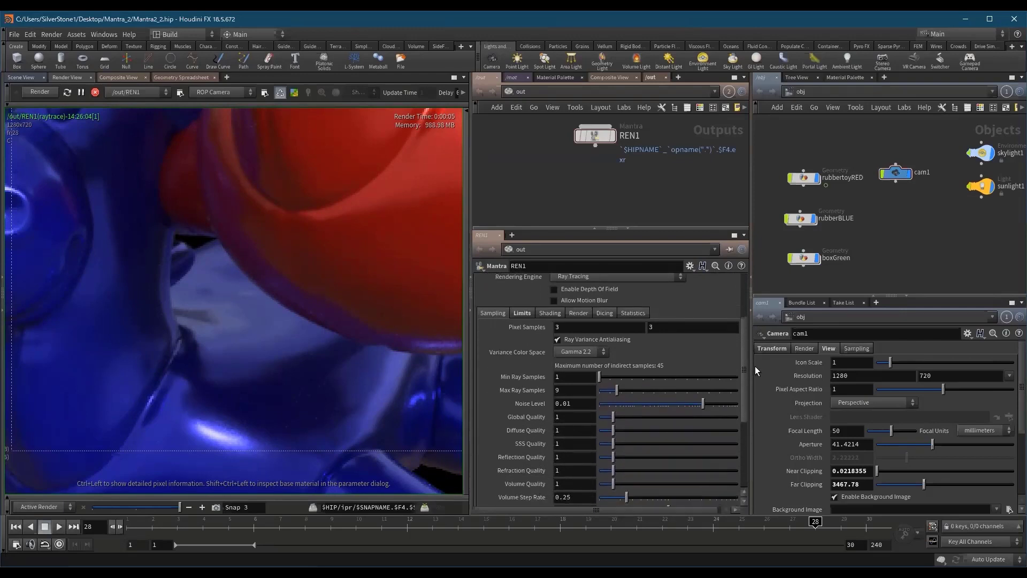
scroll(756, 366, "down", 1)
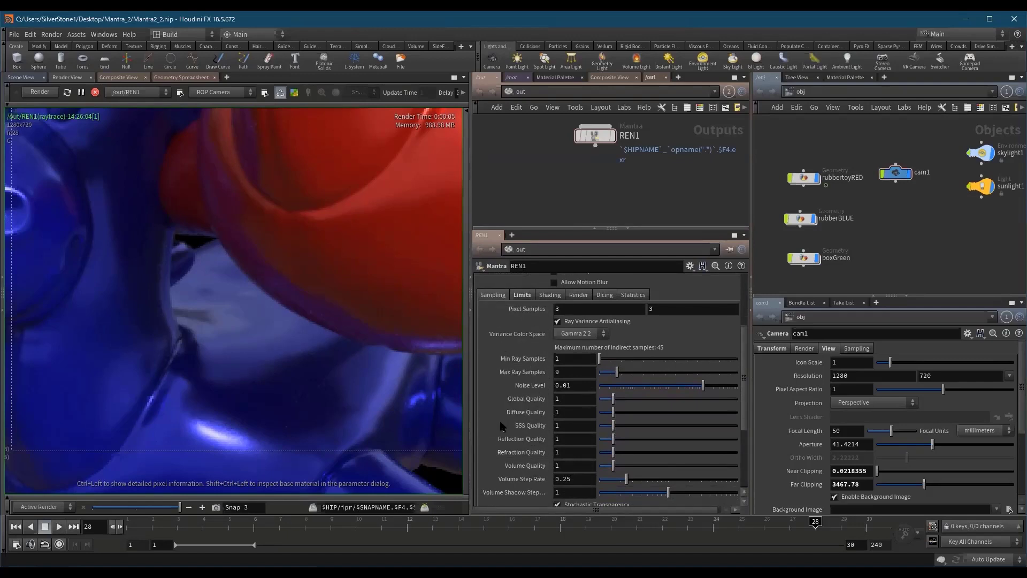
scroll(736, 340, "up", 4)
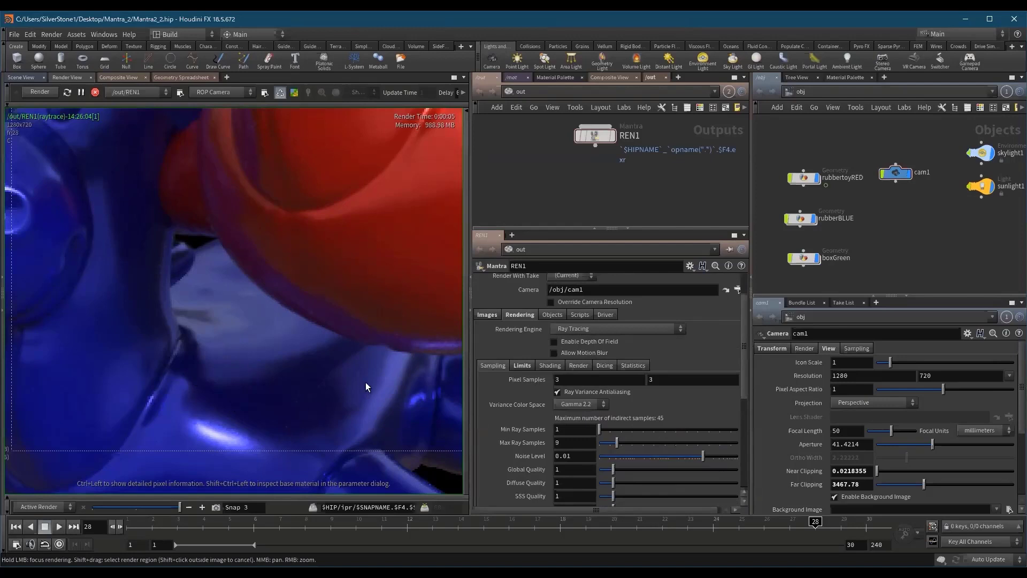
- Keep a snapshot of the current render, then set Pixel Samples to 6
left_click(216, 506)
left_click(522, 381)
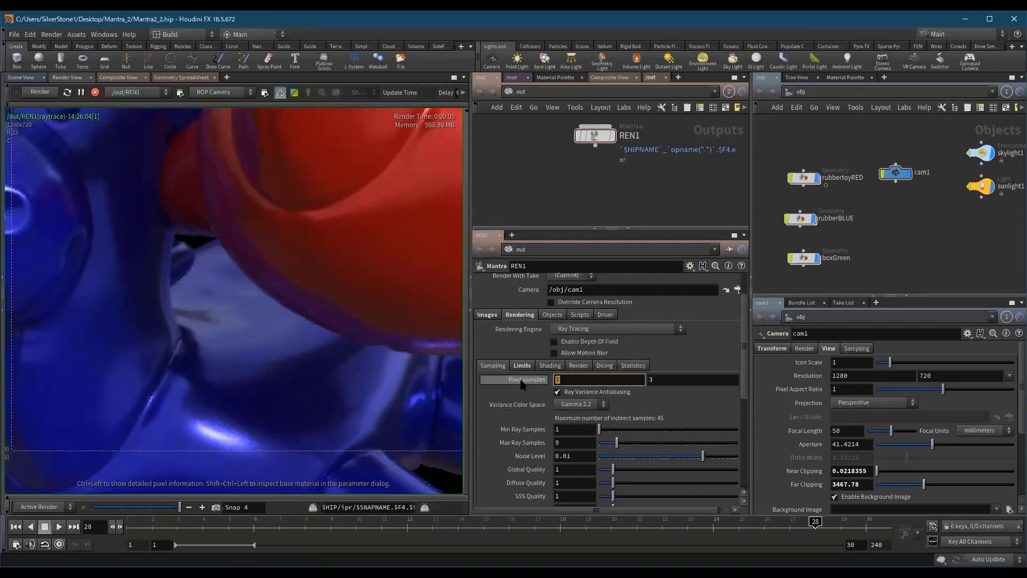
type("6")
key("Return")
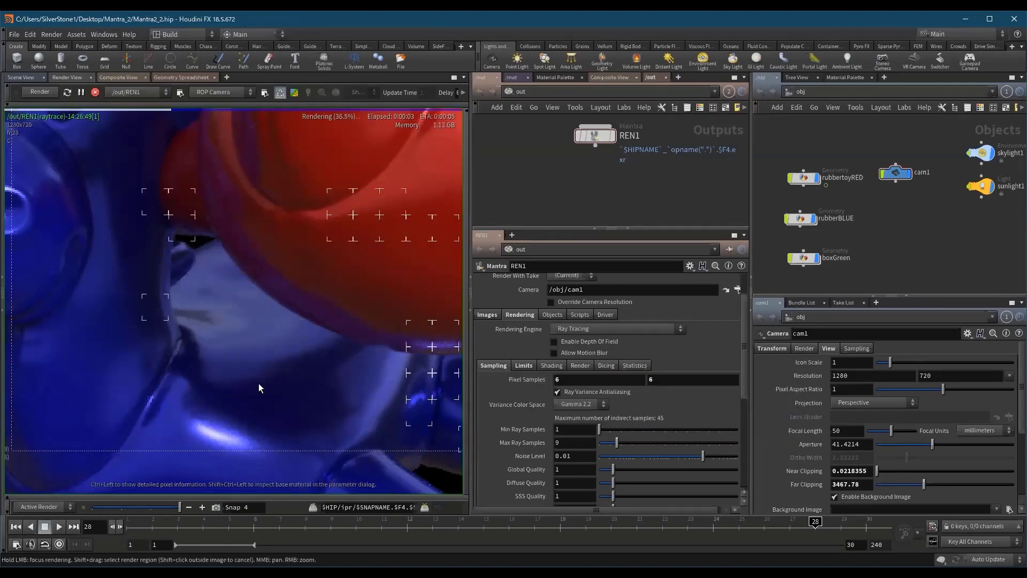
- Flip between Snap 3, Snap 2 and the Active Render to compare the 6×6 result
key("Down")
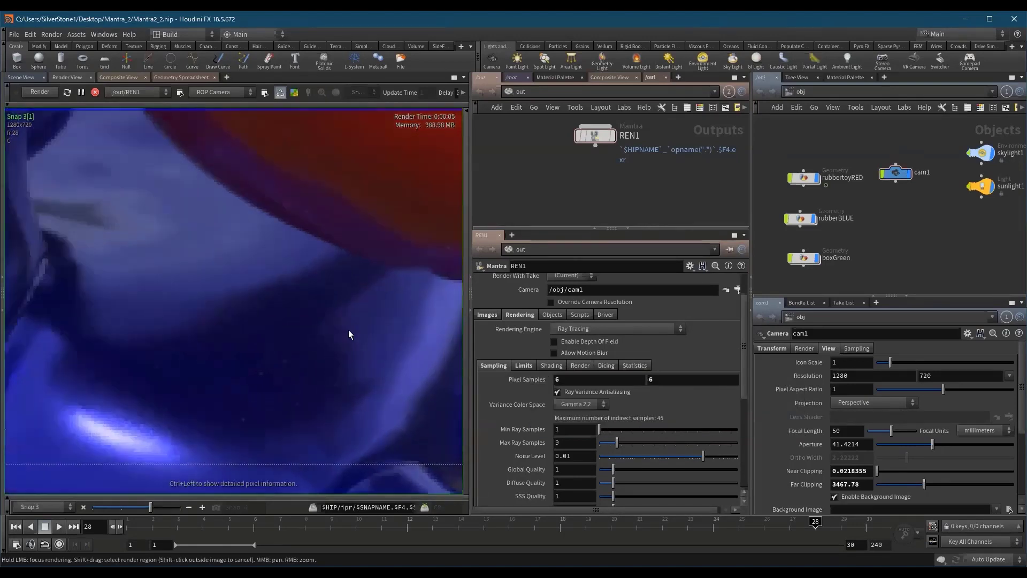
key("Up")
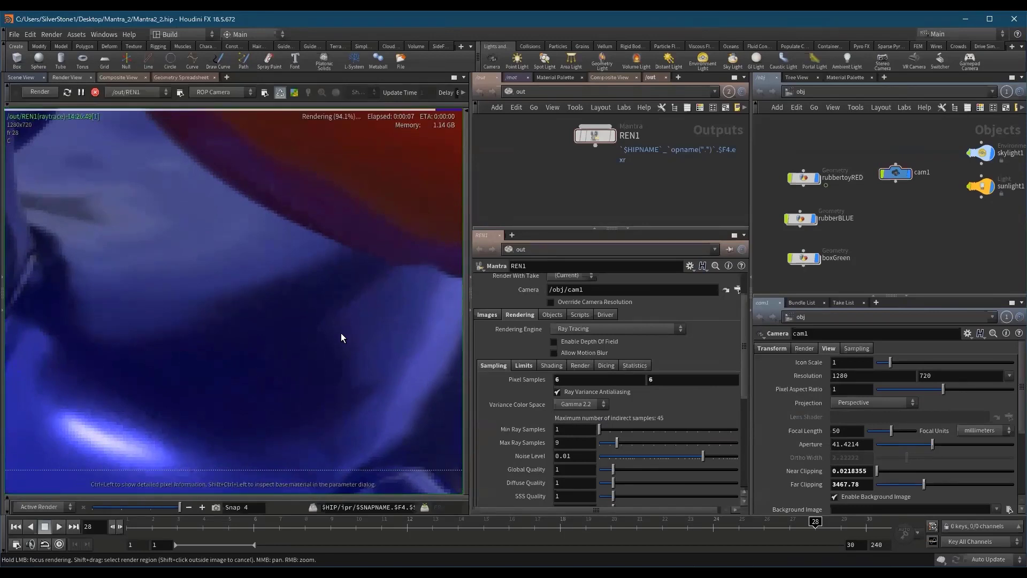
key("Down")
key("Up")
key("Down")
key("Up")
key("Down")
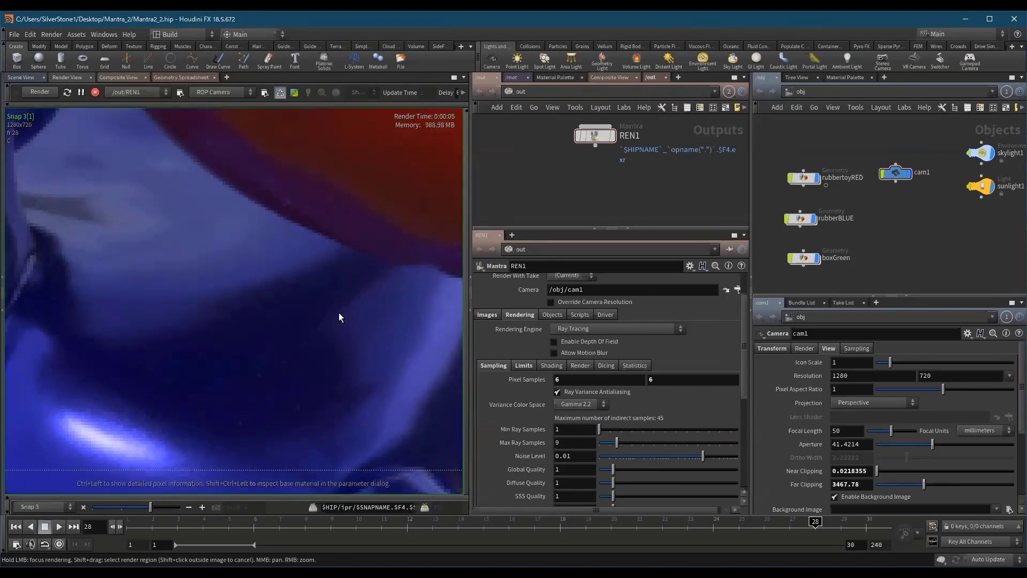
key("Down")
key("Down")
key("Up")
key("Down")
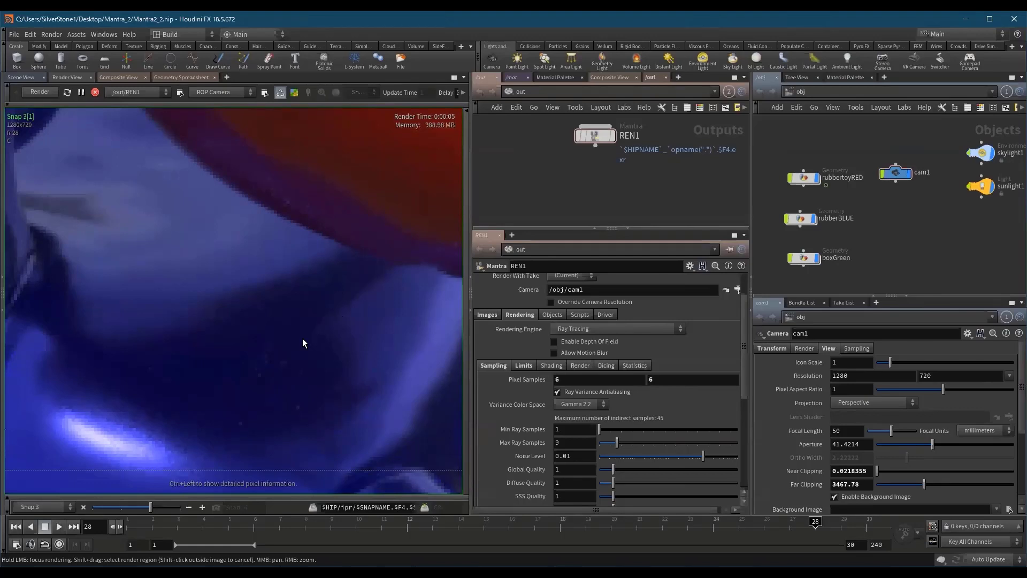
key("Up")
key("Up")
key("Down")
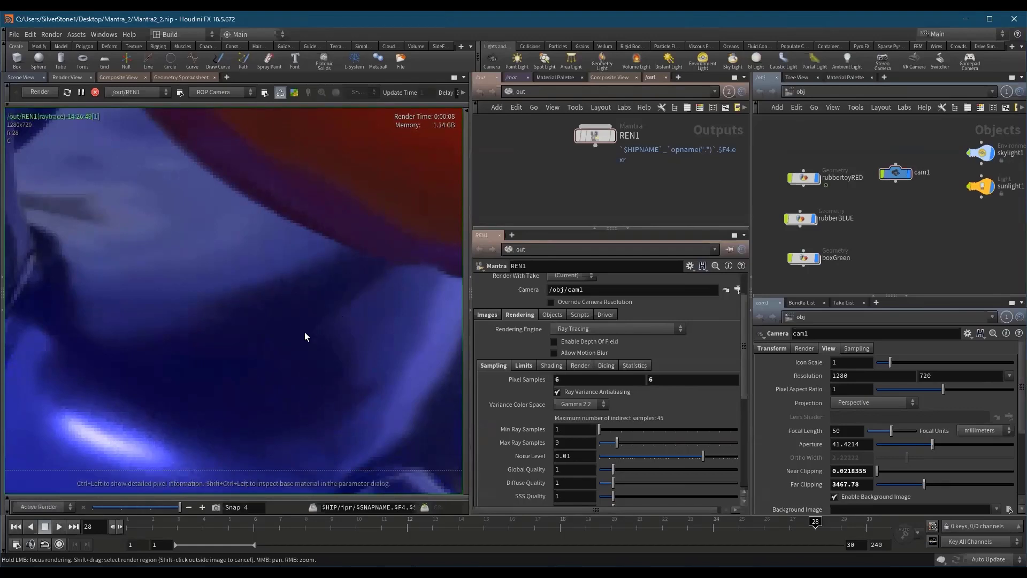
key("Up")
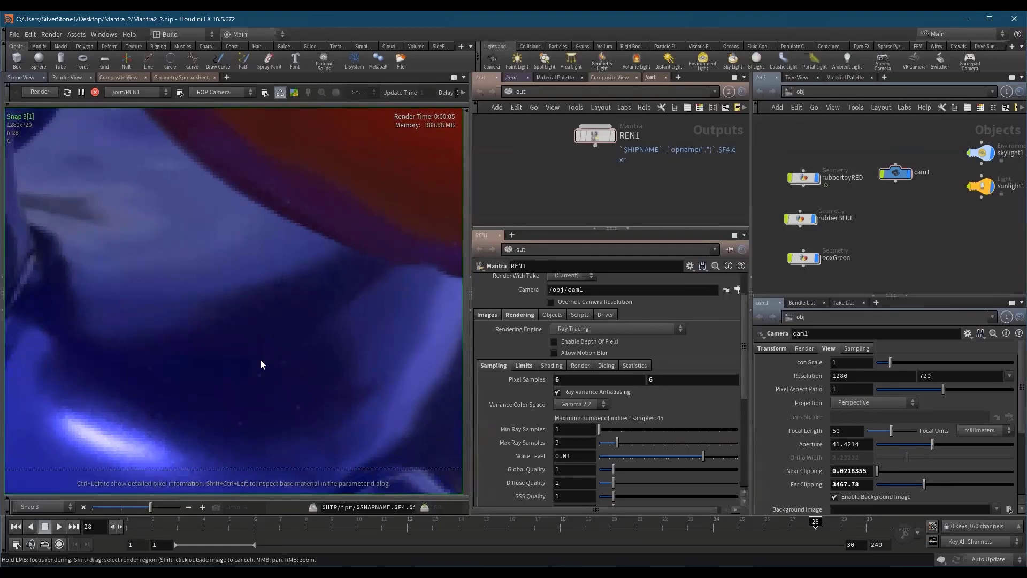
key("Up")
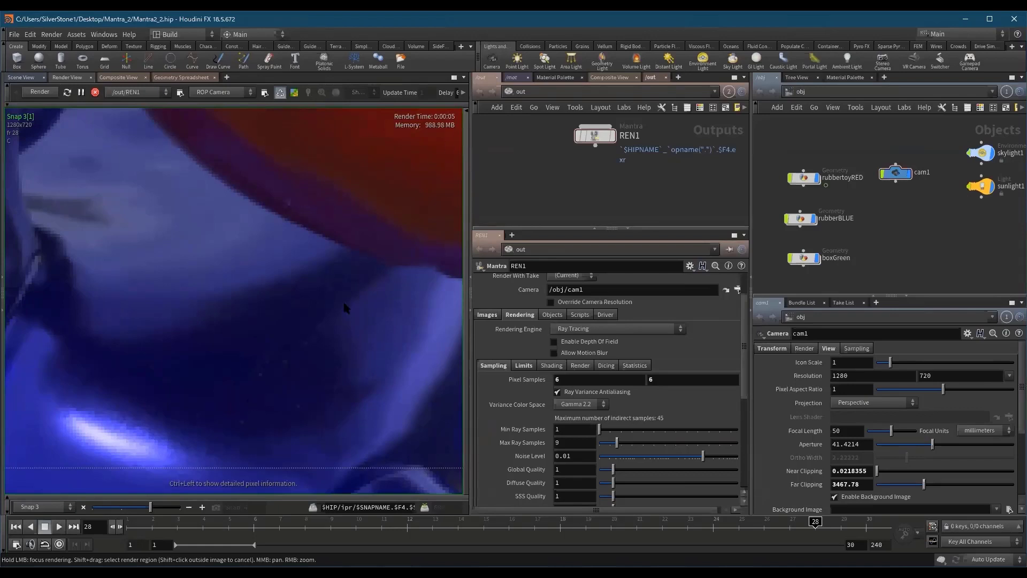
key("Up")
scroll(291, 280, "down", 1)
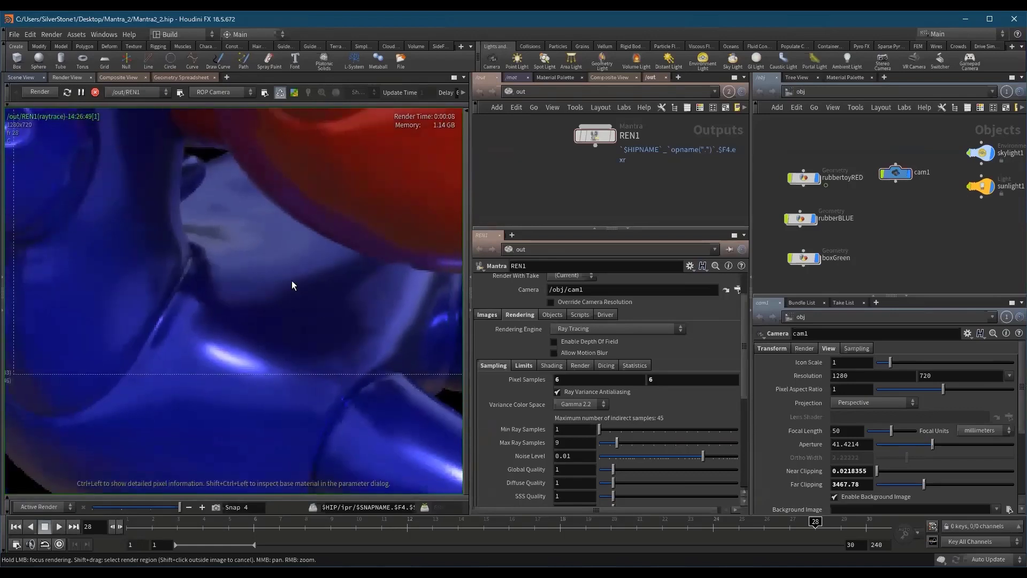
scroll(301, 302, "down", 1)
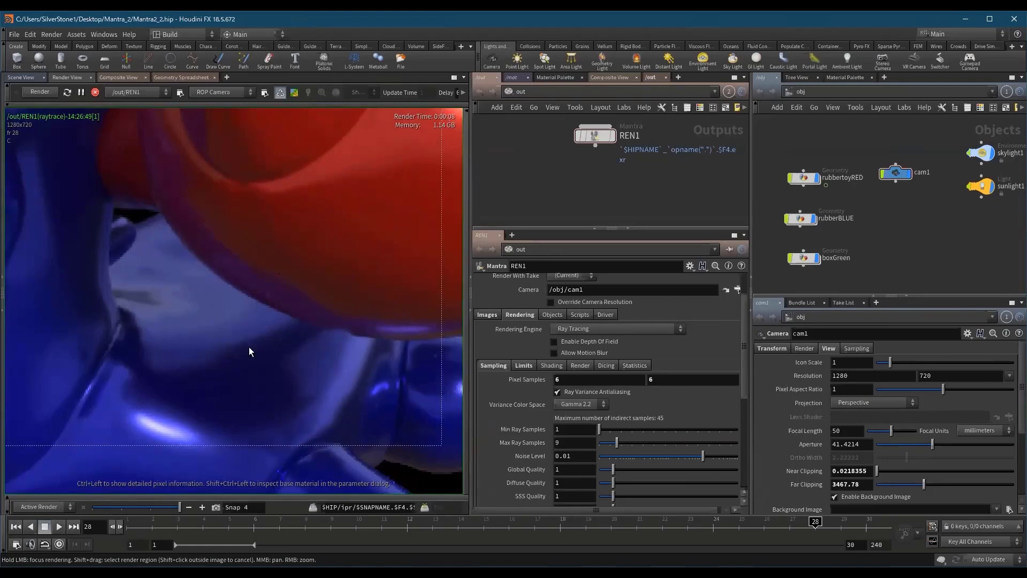
left_click(557, 380)
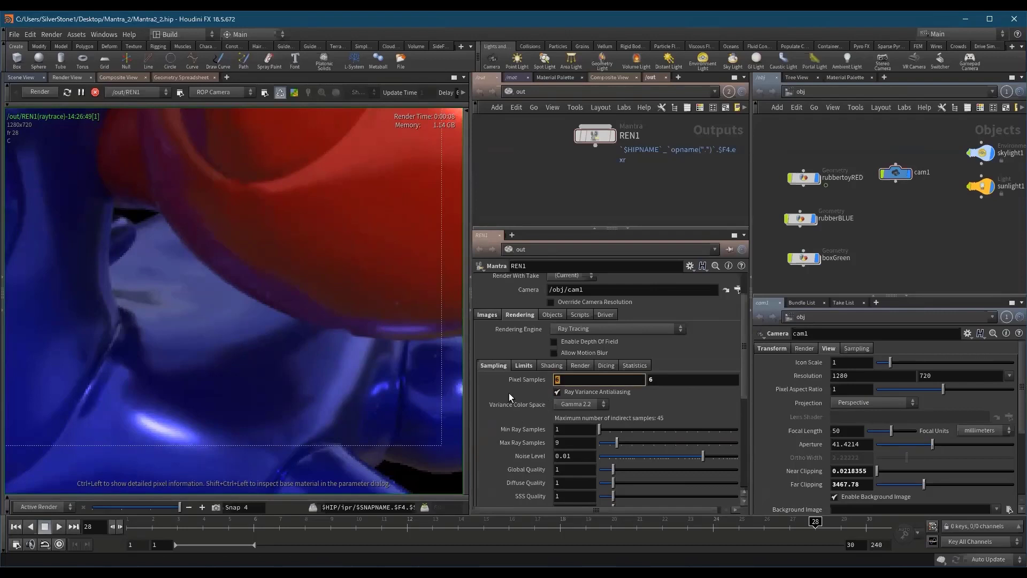
left_click(535, 384)
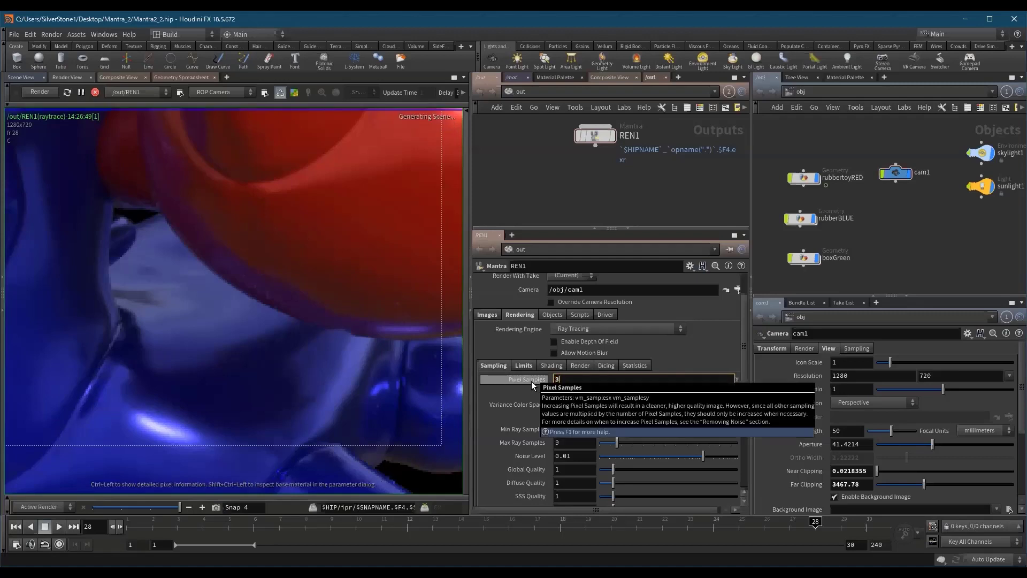
type("3")
key("Return")
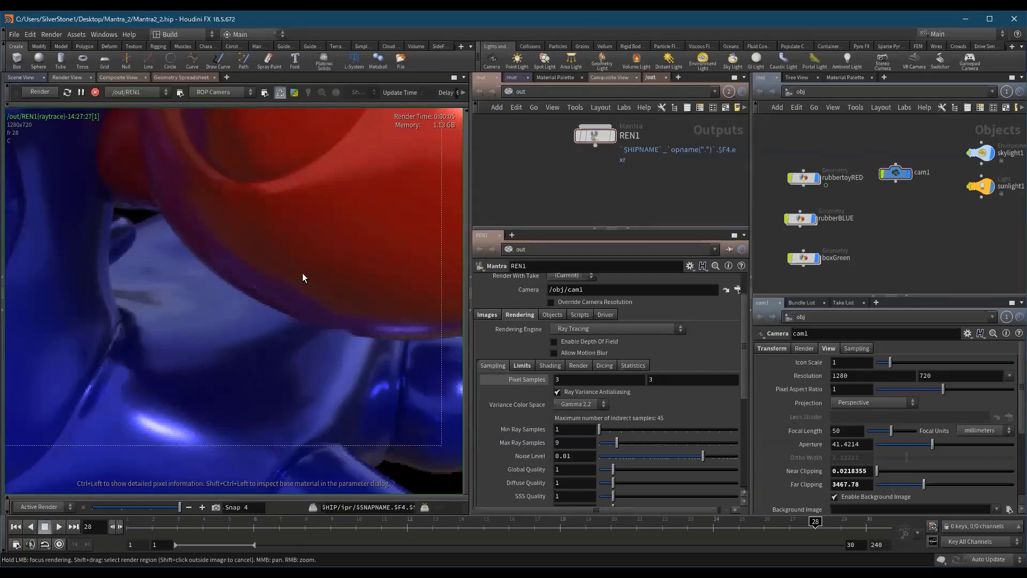
right_click_drag(302, 273, 326, 313)
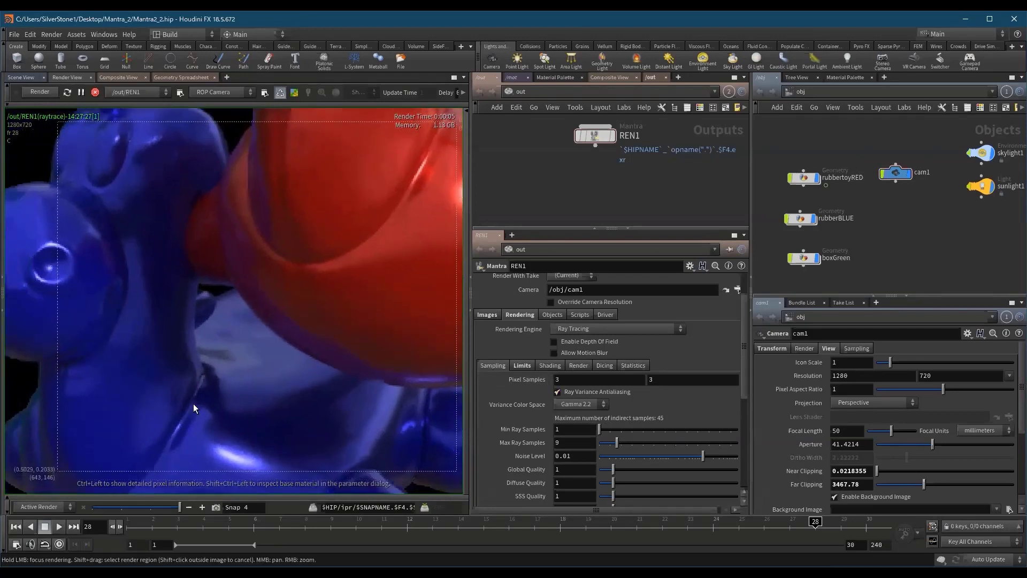
right_click_drag(248, 292, 335, 279)
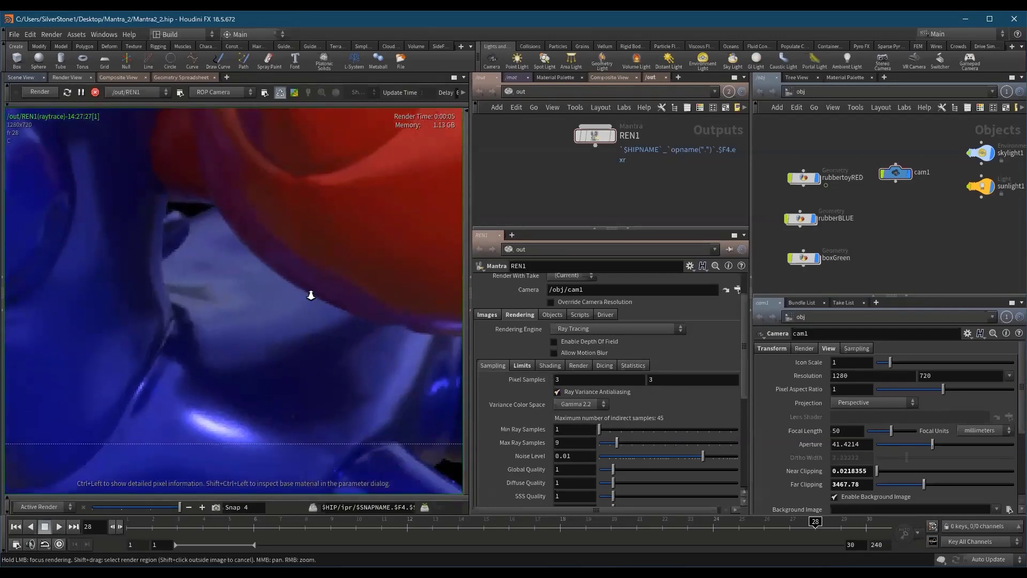
right_click_drag(317, 335, 323, 332)
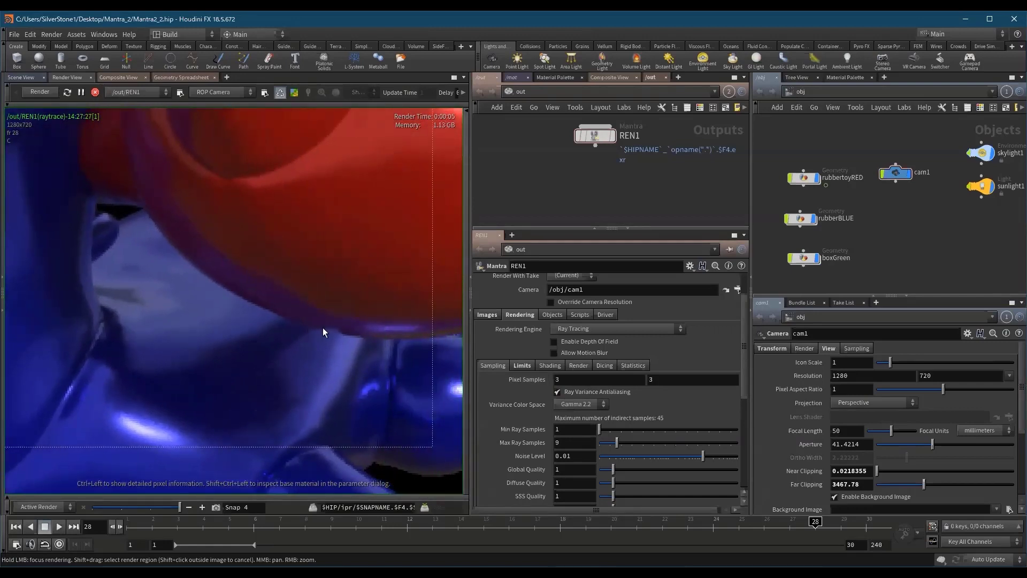
right_click_drag(332, 366, 336, 436)
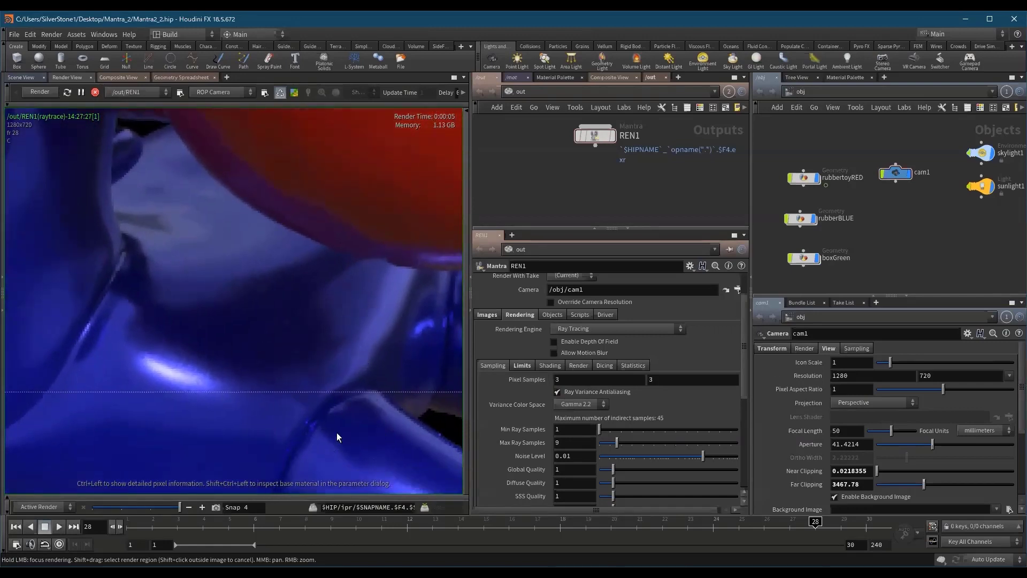
middle_click_drag(292, 339, 299, 309)
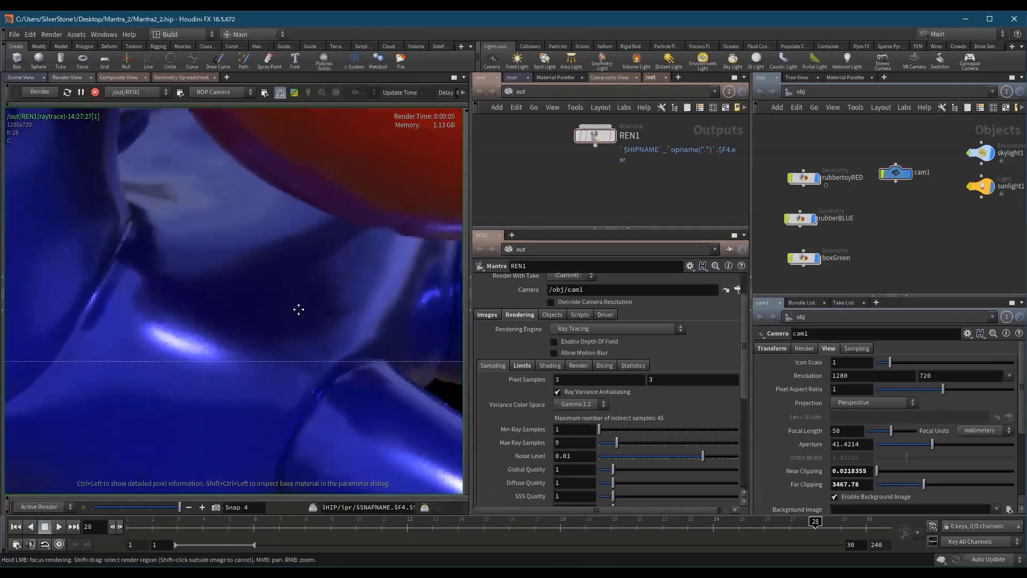
right_click_drag(299, 309, 435, 468)
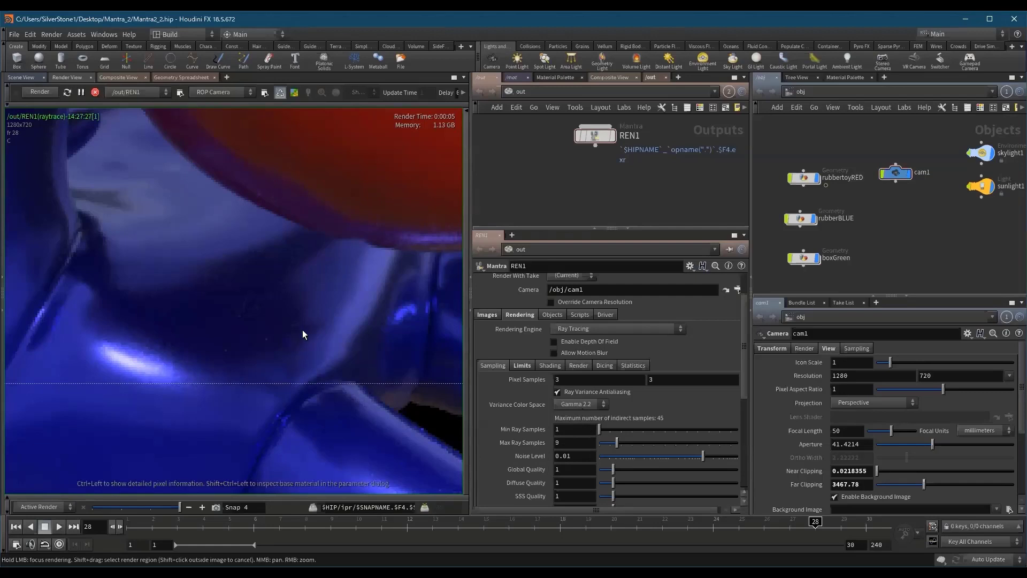
scroll(251, 326, "up", 3)
scroll(384, 310, "up", 2)
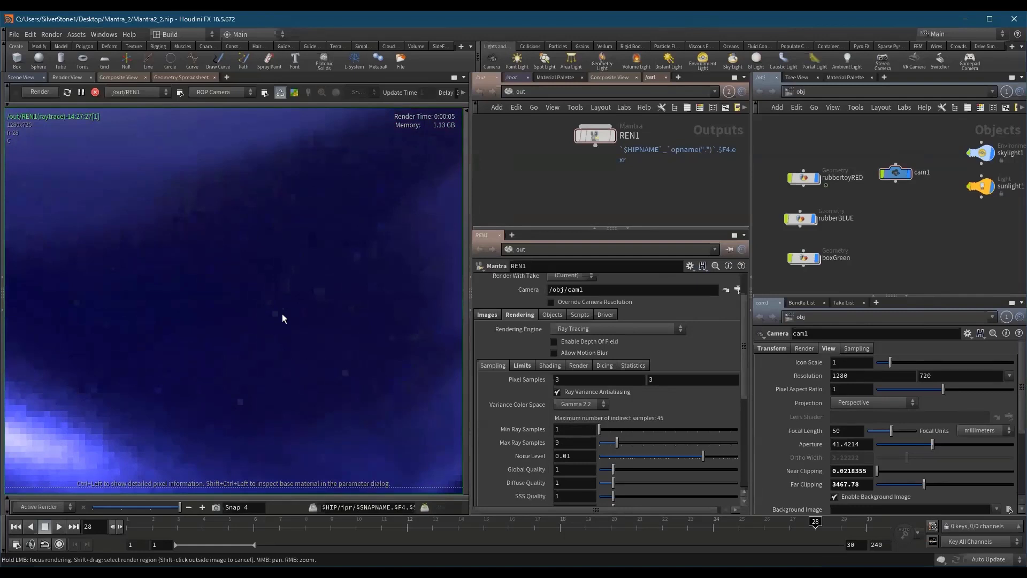
mouse_move(165, 321)
right_mouse_down()
mouse_move(257, 340)
mouse_move(425, 446)
right_mouse_up()
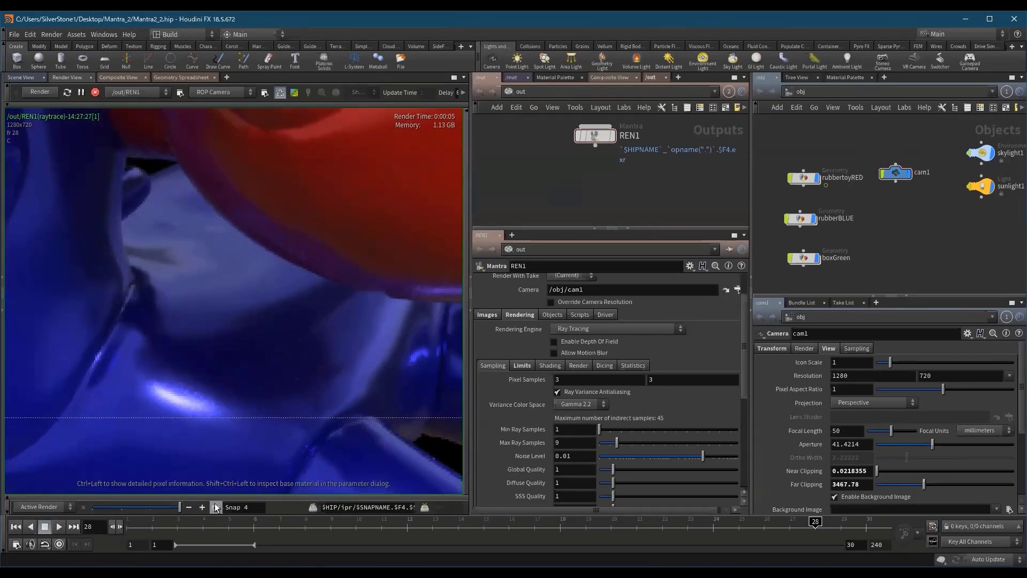
- Set Max Ray Samples to 16 and pan the re-rendered blue toy close-up
left_click(572, 443)
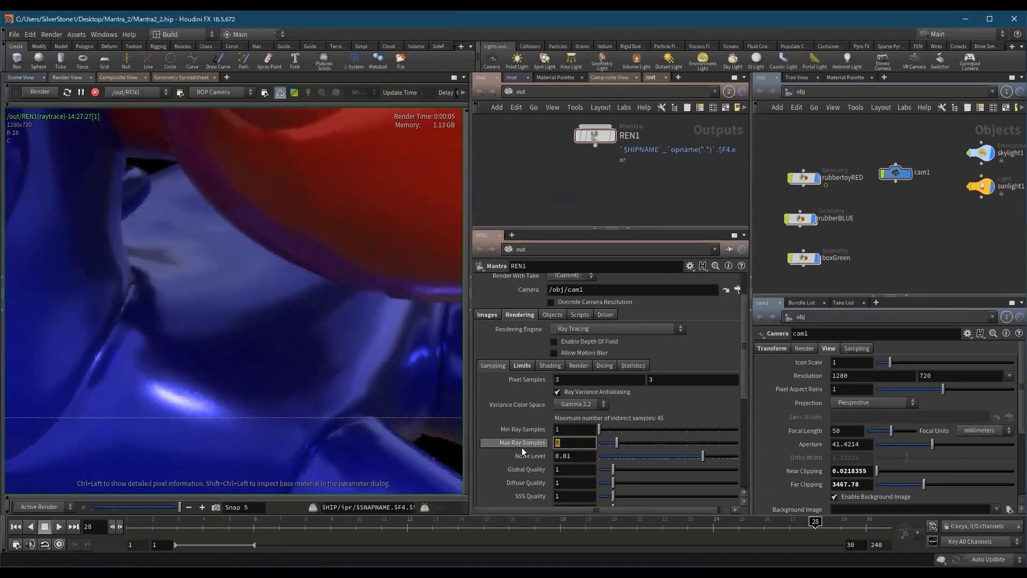
type("16")
key("Return")
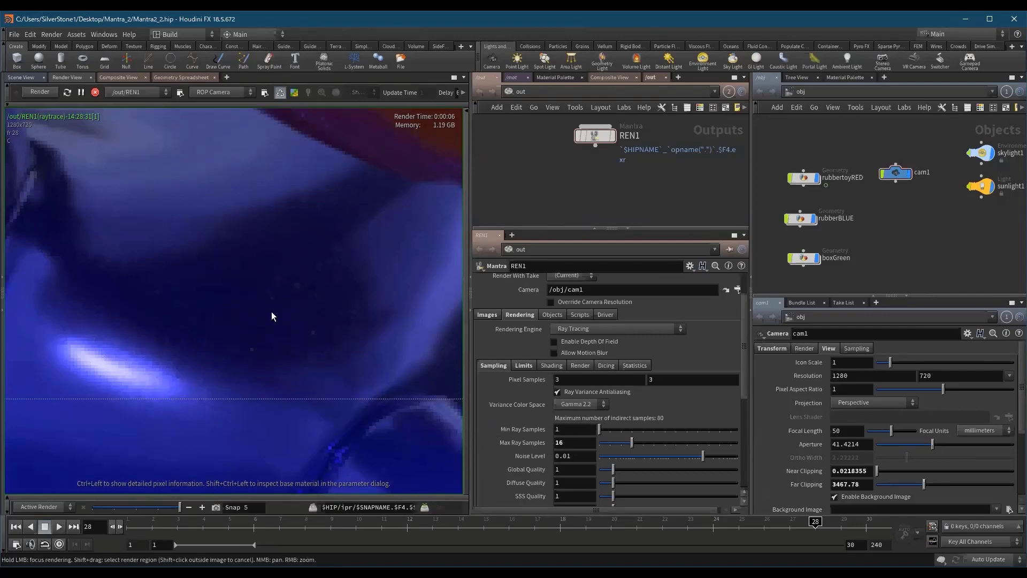
middle_click_drag(298, 273, 316, 303)
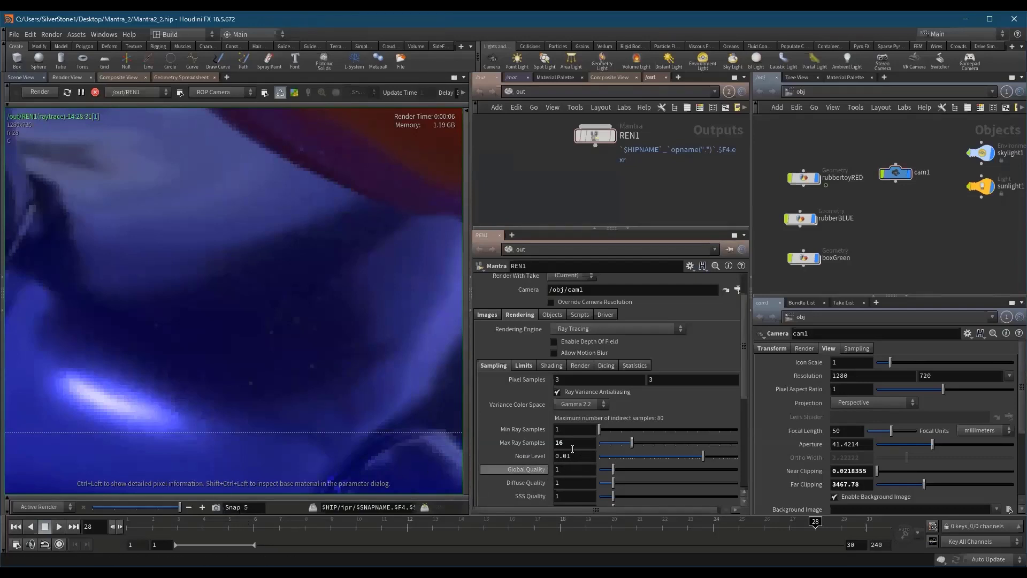
- Set Noise Level to 0.005, comparing the render against Snap 4 and Snap 3
key("Left")
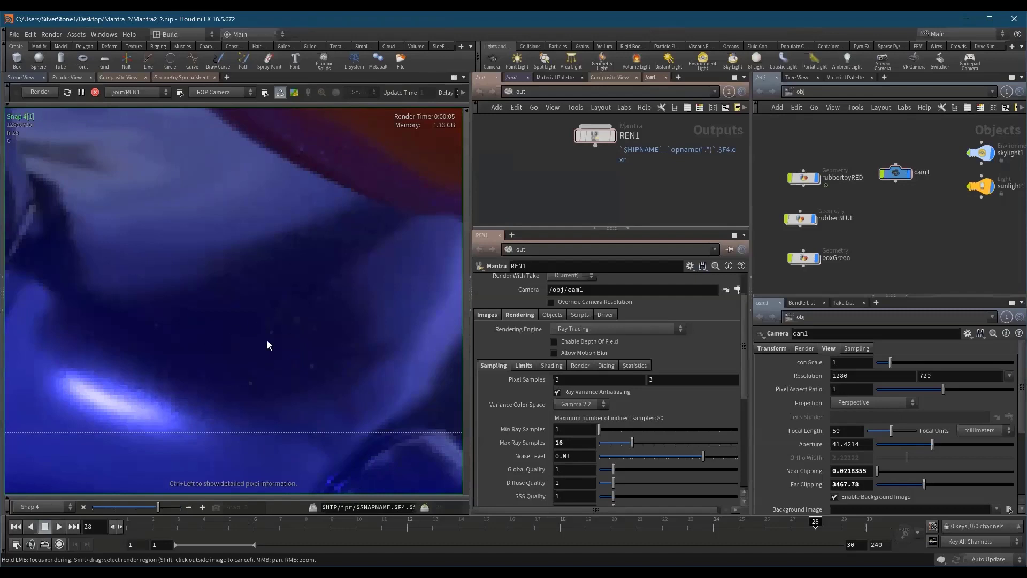
key("Right")
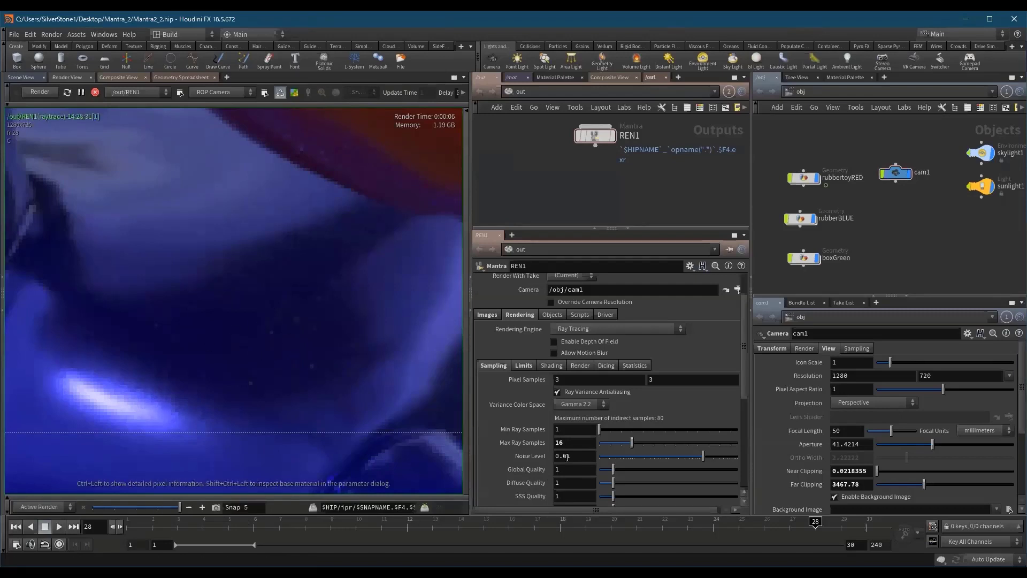
left_click(567, 456)
key("BackSpace")
type("05")
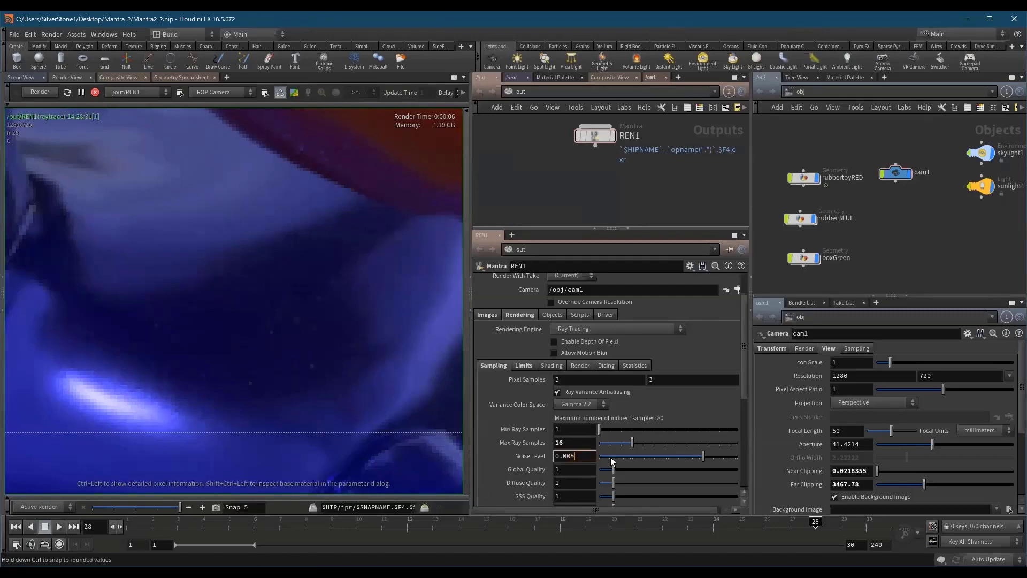
key("Return")
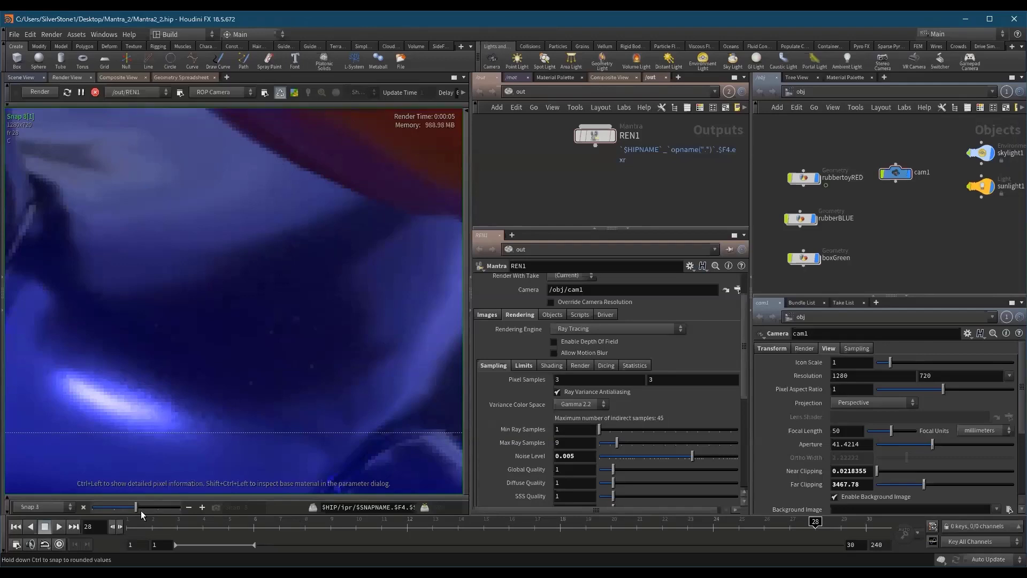
left_click_drag(141, 511, 181, 509)
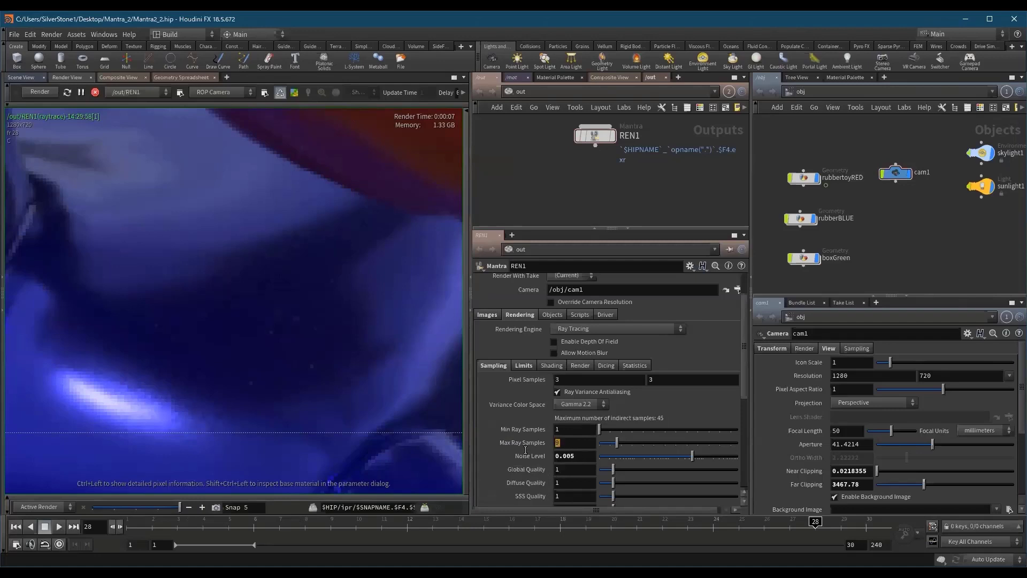
- Raise Max Ray Samples to 16, then to 36
type("16")
key("Return")
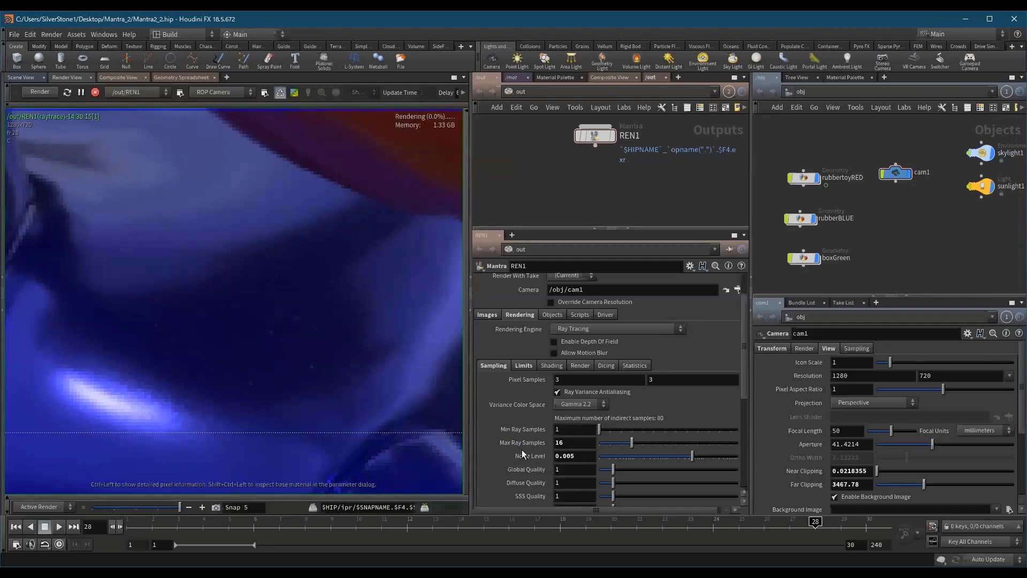
type("36")
key("Return")
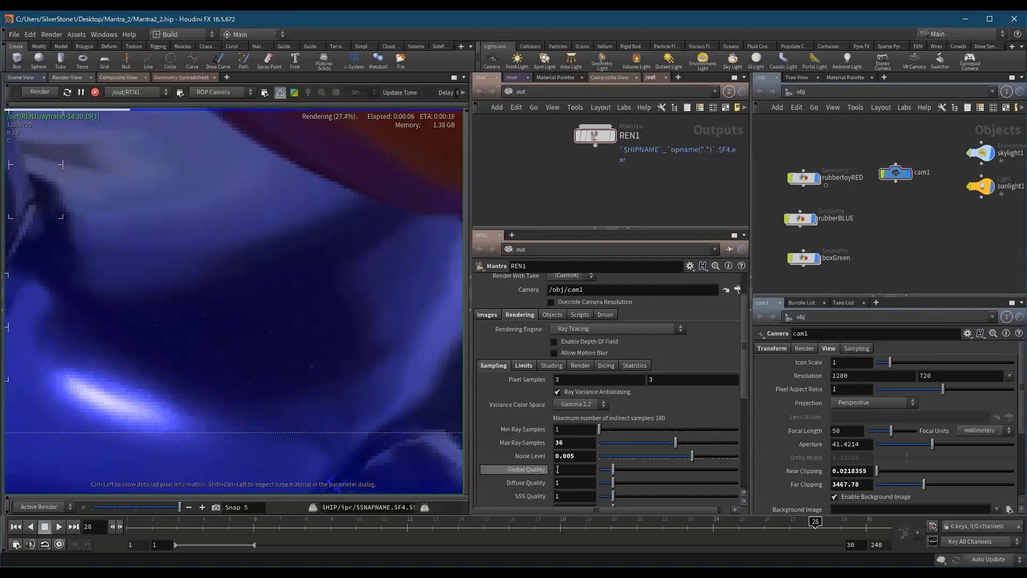
- Lower Noise Level to 0.01 then 0.001, and compare the render against Snap 4
left_click(572, 456)
key("BackSpace")
key("BackSpace")
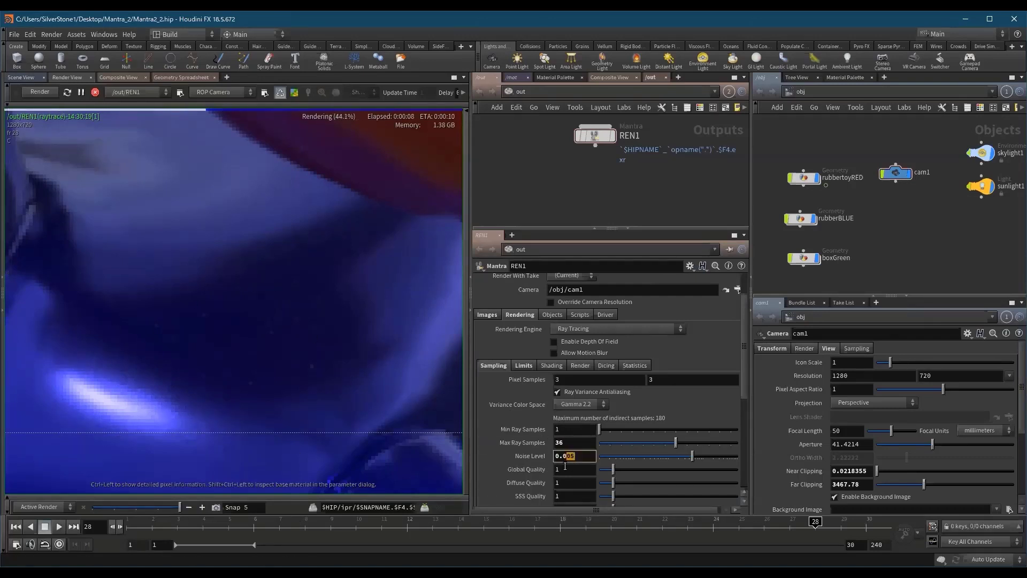
type("1")
key("Return")
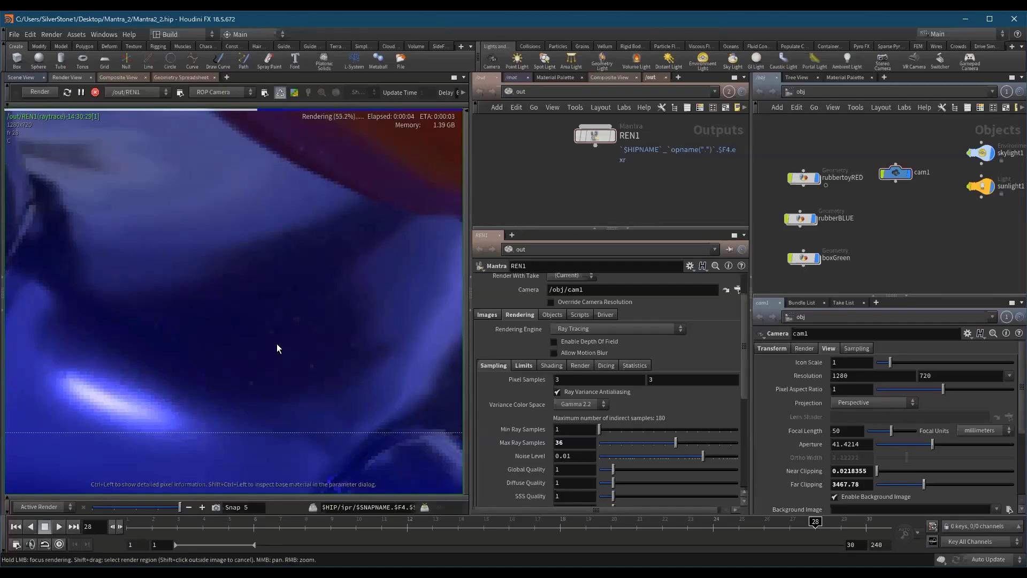
left_click(581, 455)
type("01")
key("Return")
key("Left")
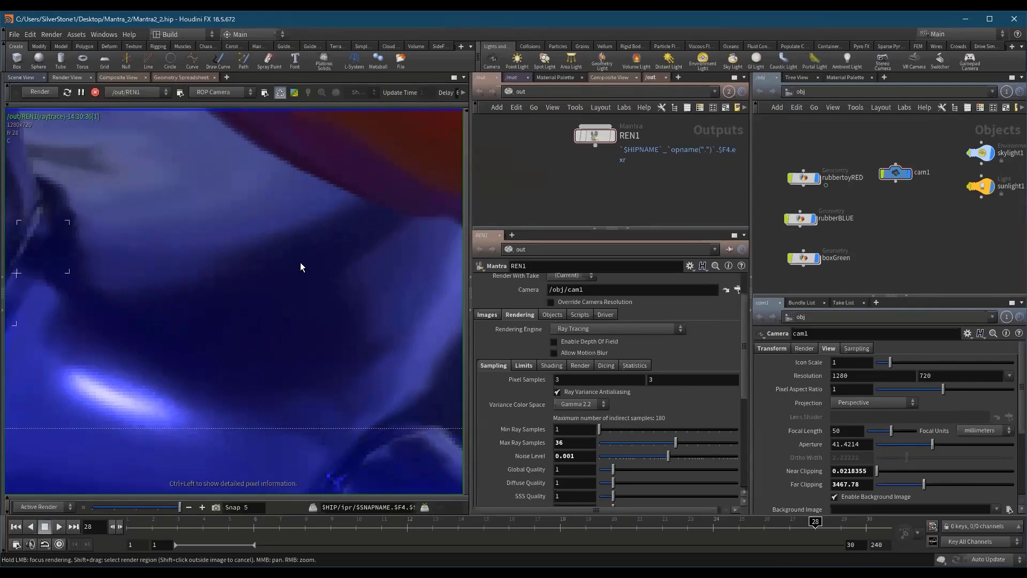
key("Right")
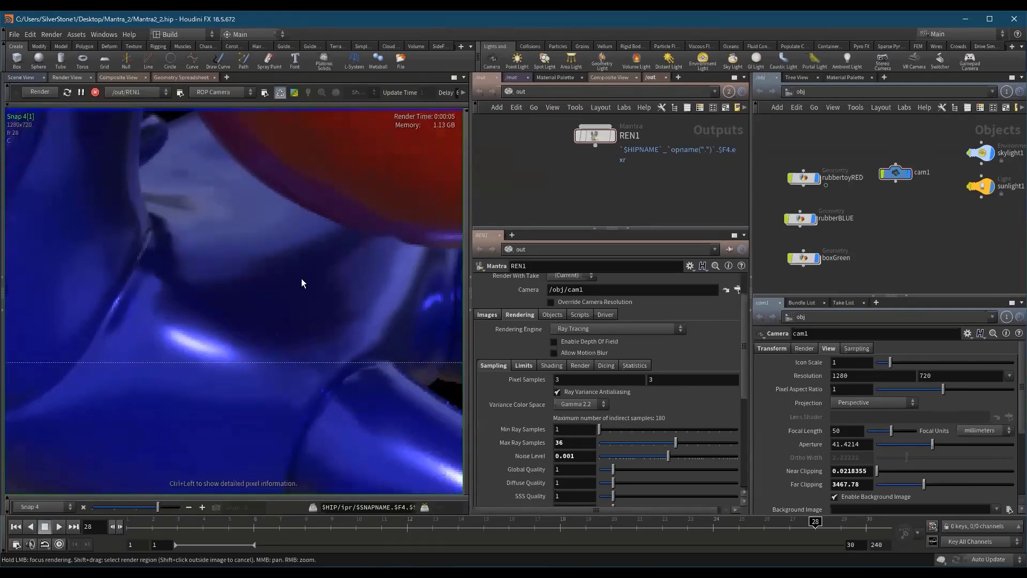
scroll(268, 299, "up", 2)
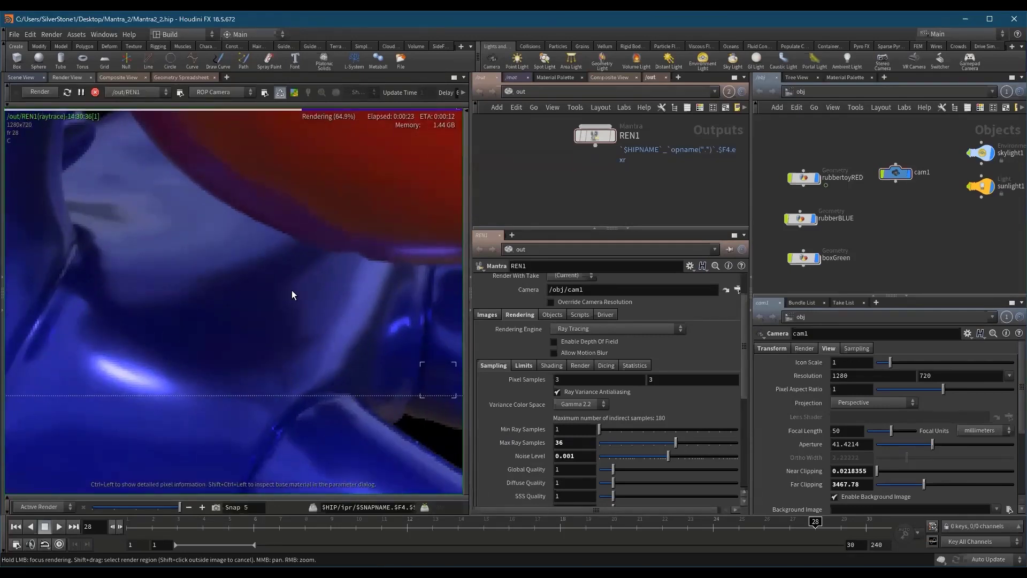
- Reset Max Ray Samples to 9 and Noise Level to 0.01, then re-render
left_click(547, 447)
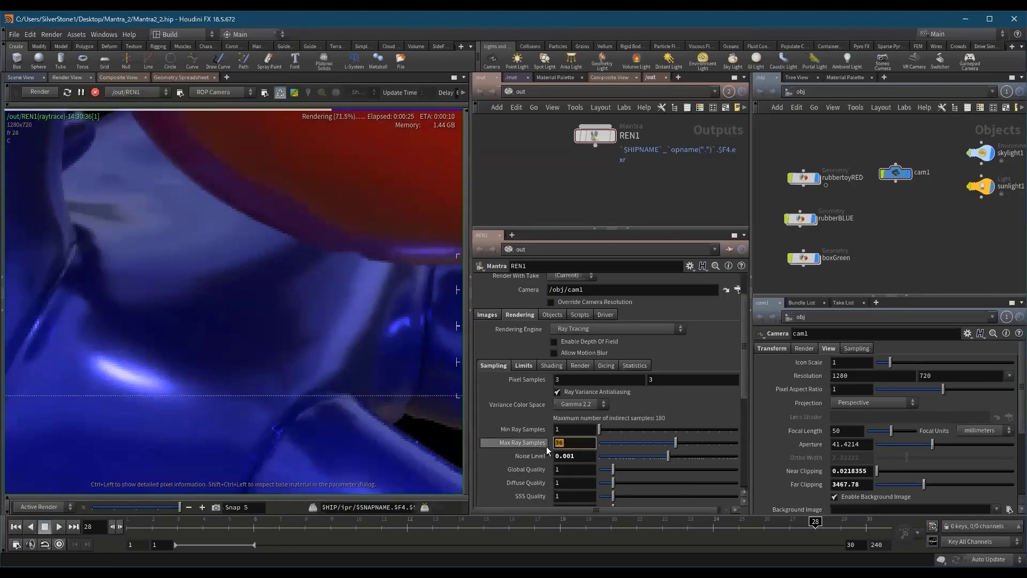
type("9")
key("Return")
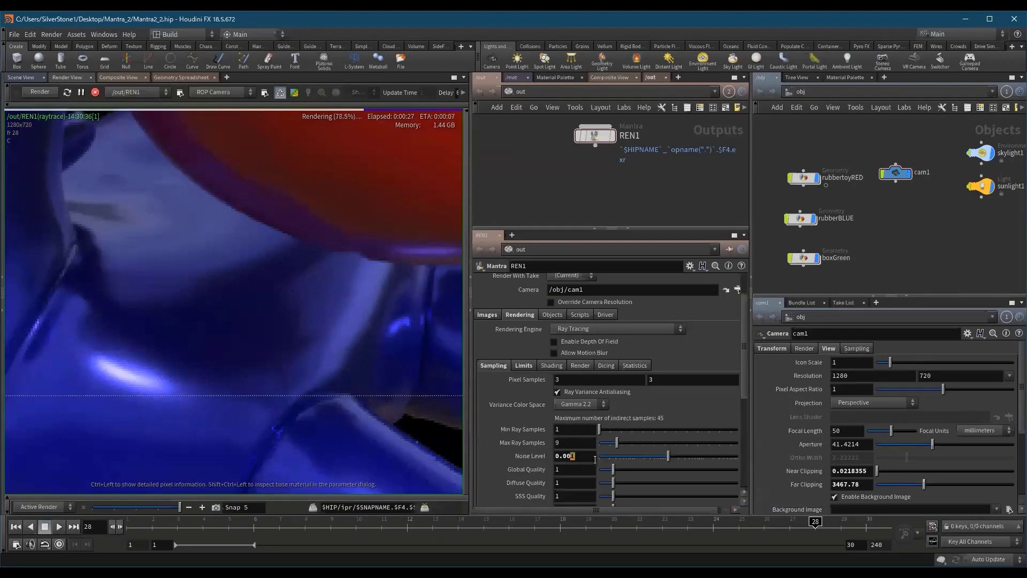
left_click(595, 458)
key("BackSpace")
type("1")
key("Return")
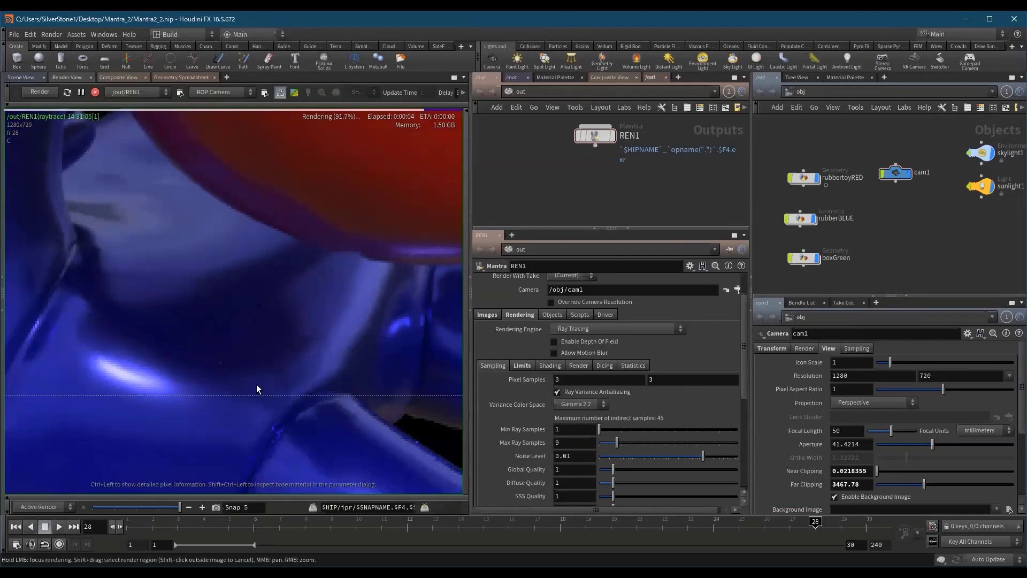
left_click_drag(741, 387, 743, 447)
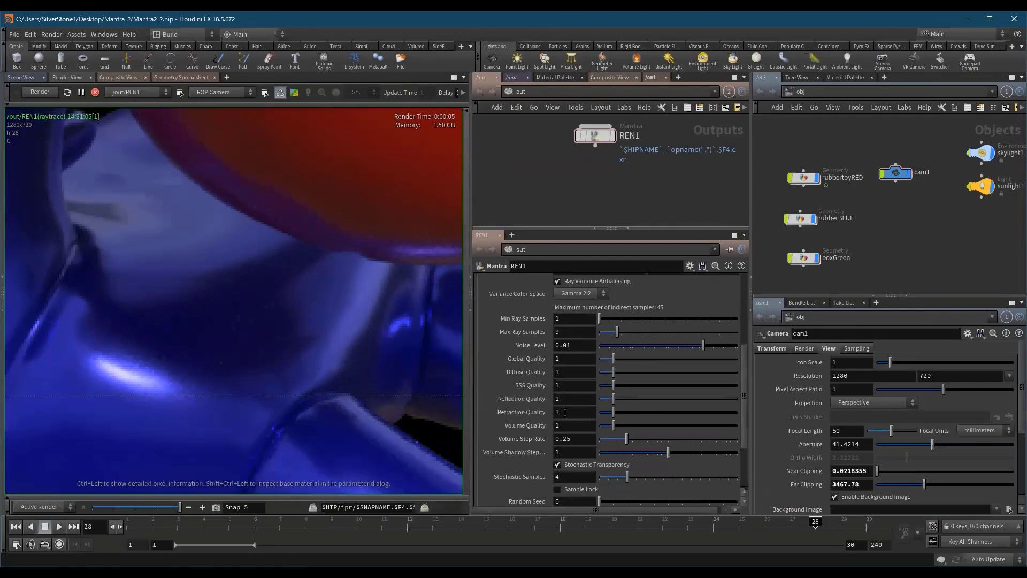
- Set Reflection Quality to 4, then pan and zoom the re-rendered toy close-up
middle_click_drag(541, 399, 567, 399)
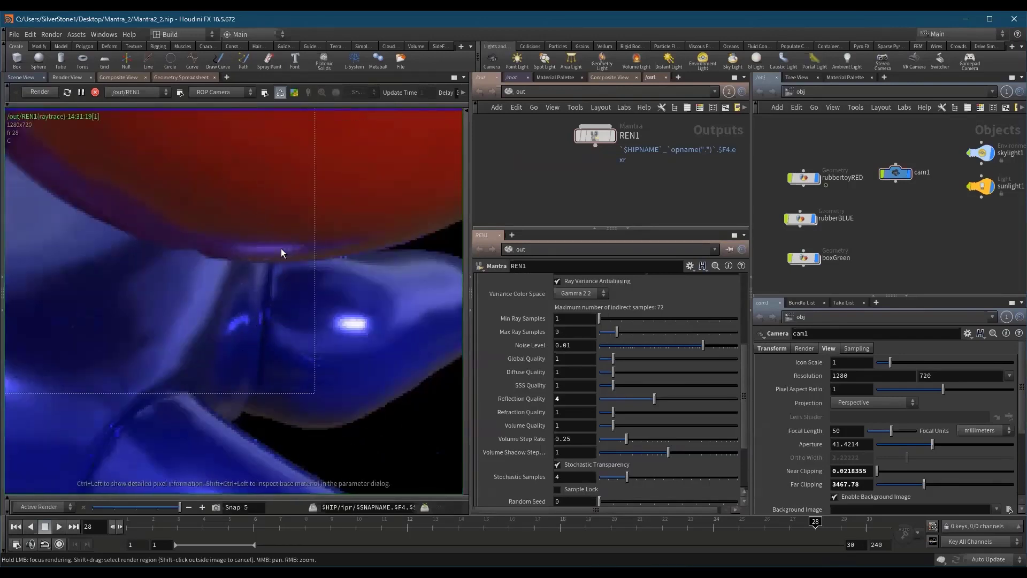
middle_click_drag(284, 259, 319, 319)
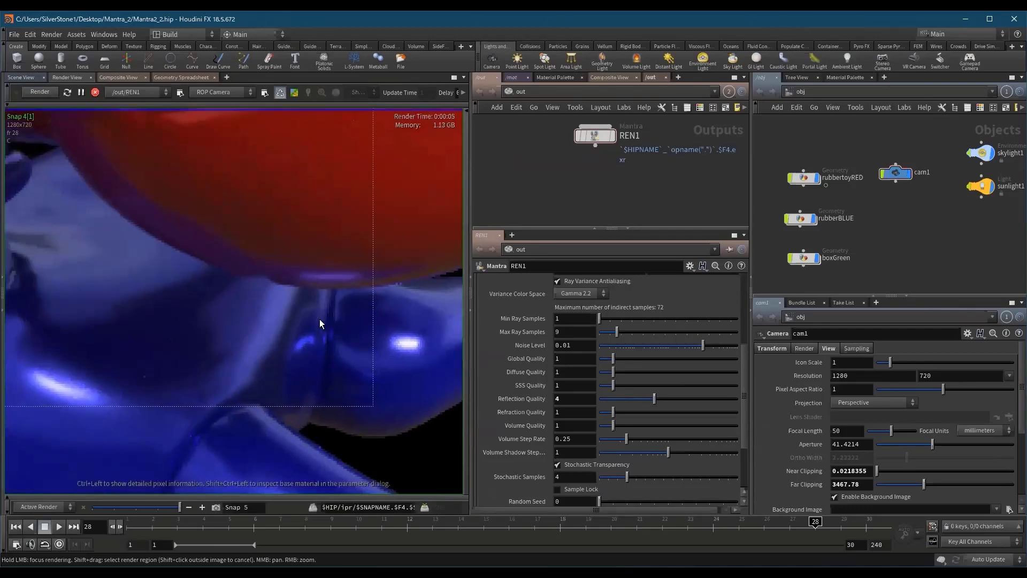
right_click_drag(284, 297, 303, 296)
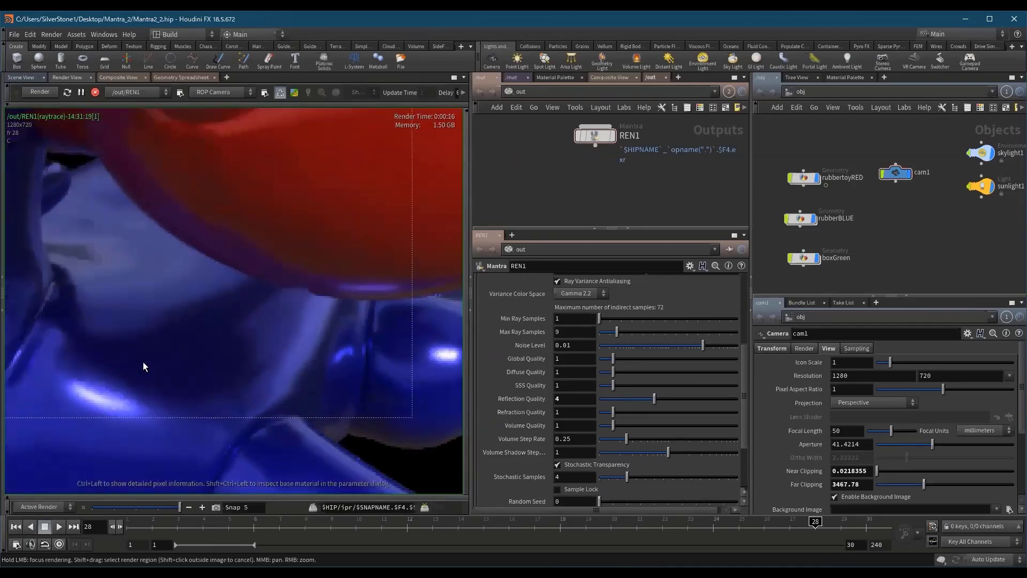
middle_click_drag(358, 330, 348, 323)
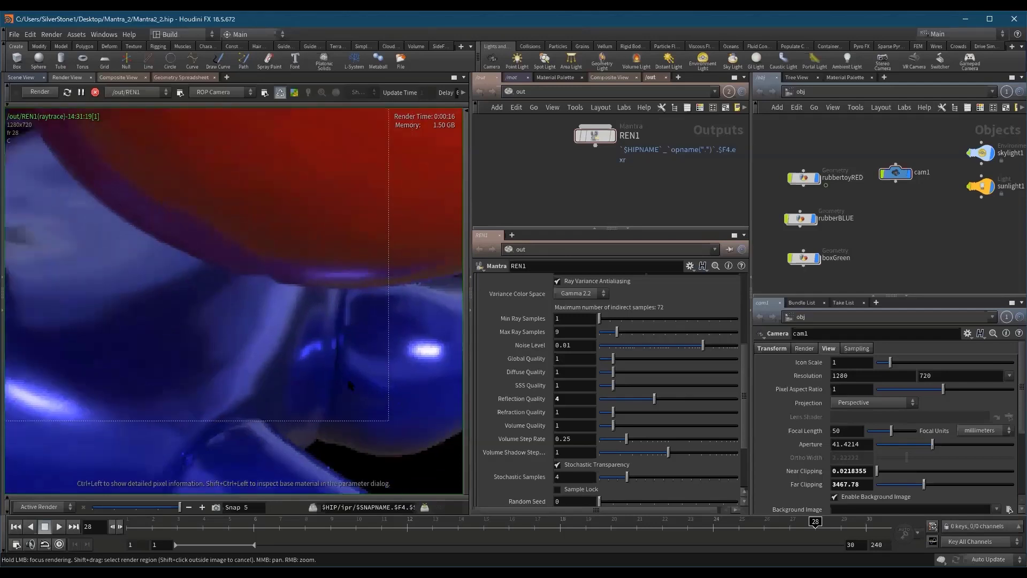
- Display the all_reflect image plane and reset reflection quality to its default 1
left_click(67, 104)
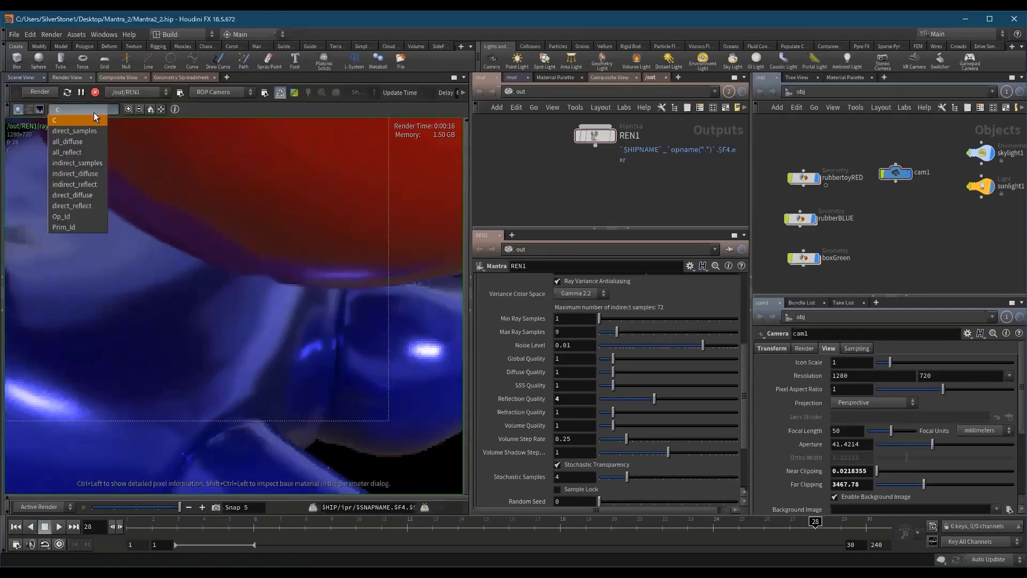
left_click(98, 152)
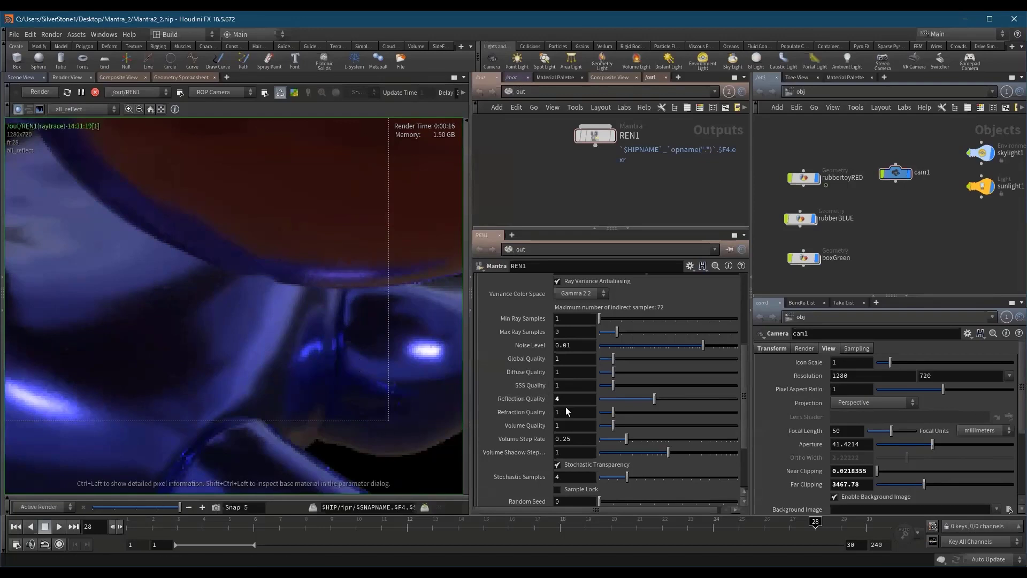
middle_click(512, 399, "ctrl")
scroll(393, 348, "up", 2)
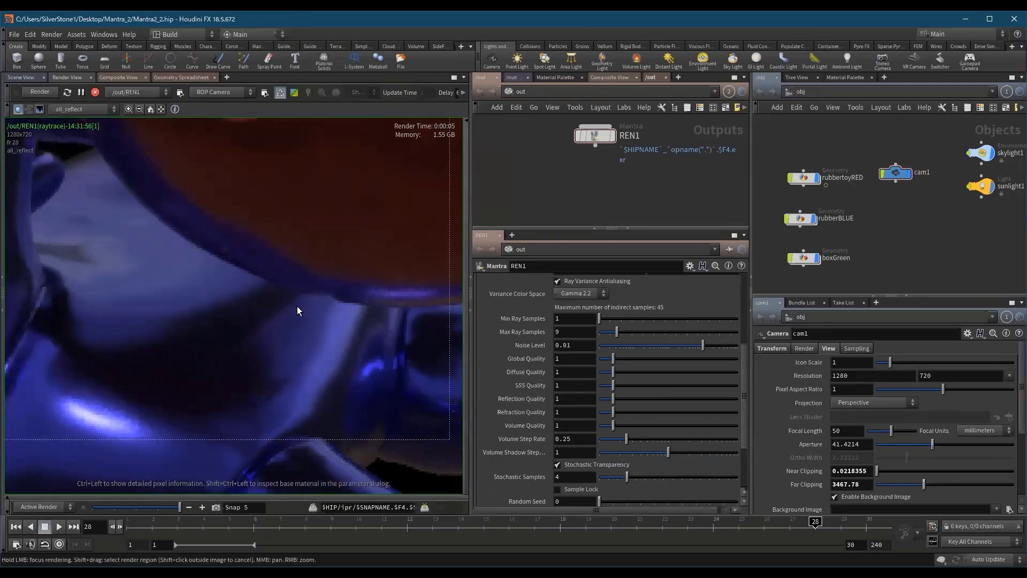
- Show the all_diffuse plane and re-render only a region framing the toy
left_click(82, 109)
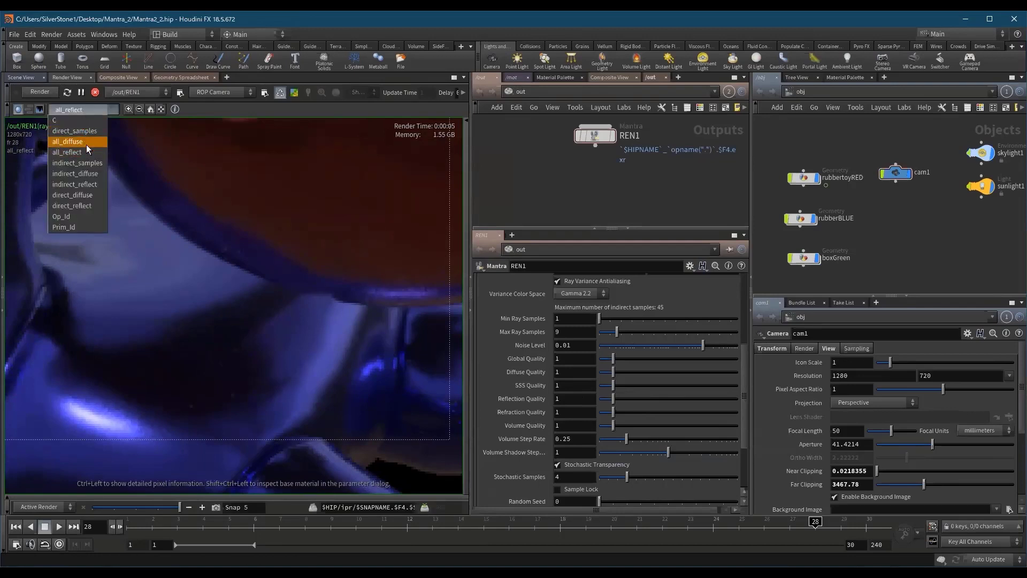
left_click(85, 143)
scroll(280, 251, "up", 2)
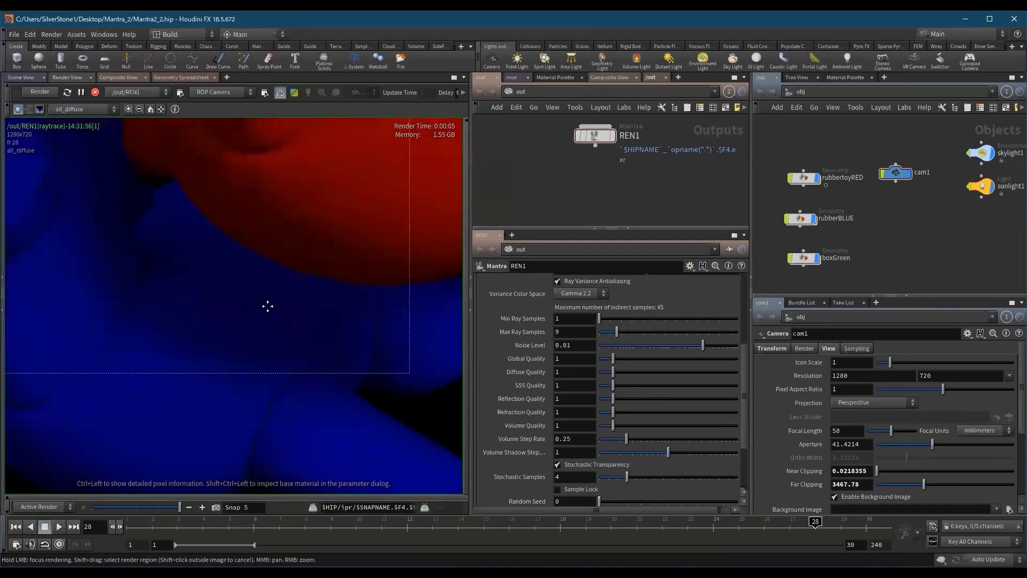
middle_click_drag(348, 374, 200, 368)
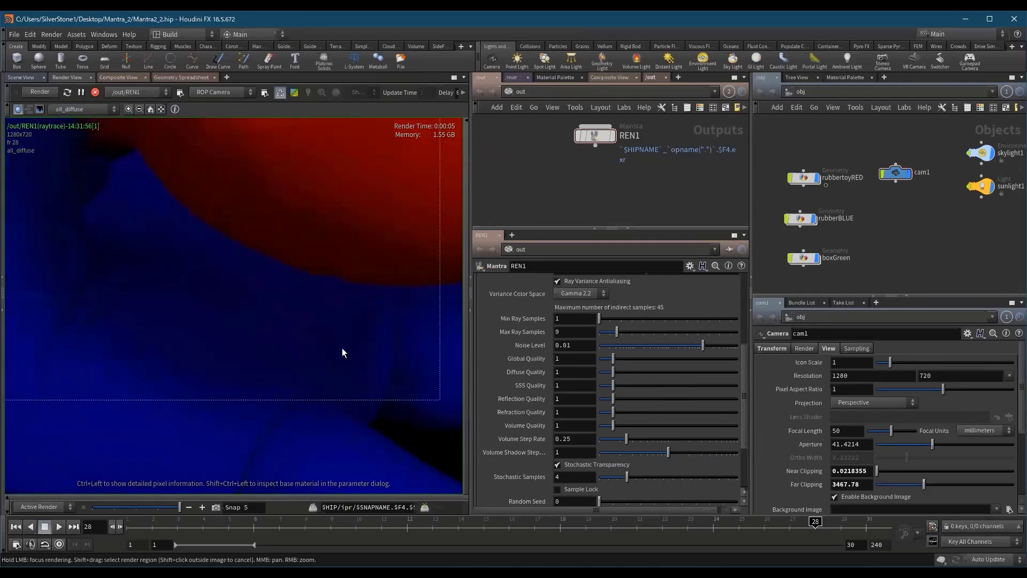
scroll(263, 338, "down", 1)
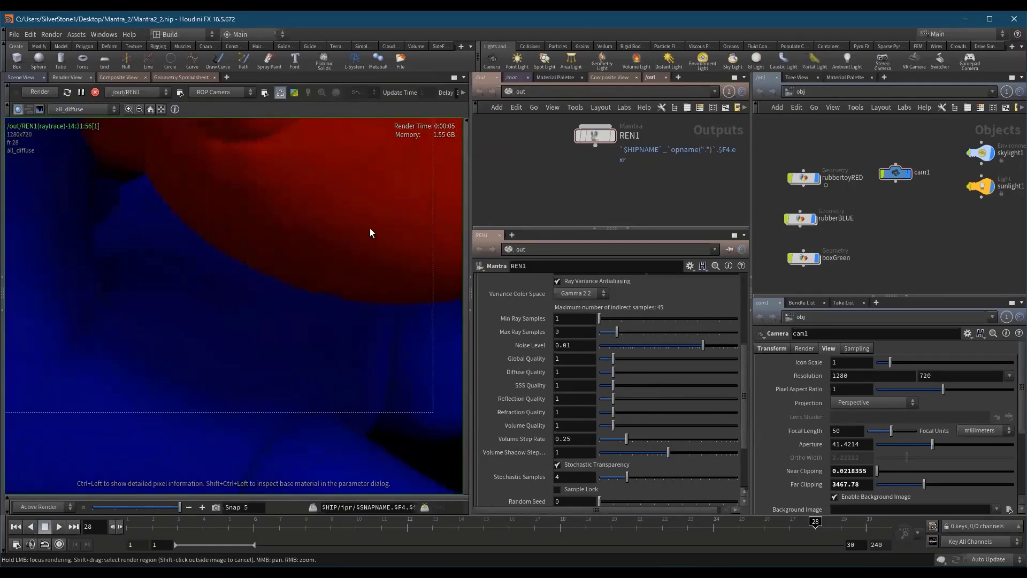
middle_click_drag(403, 219, 379, 236)
scroll(303, 306, "down", 1)
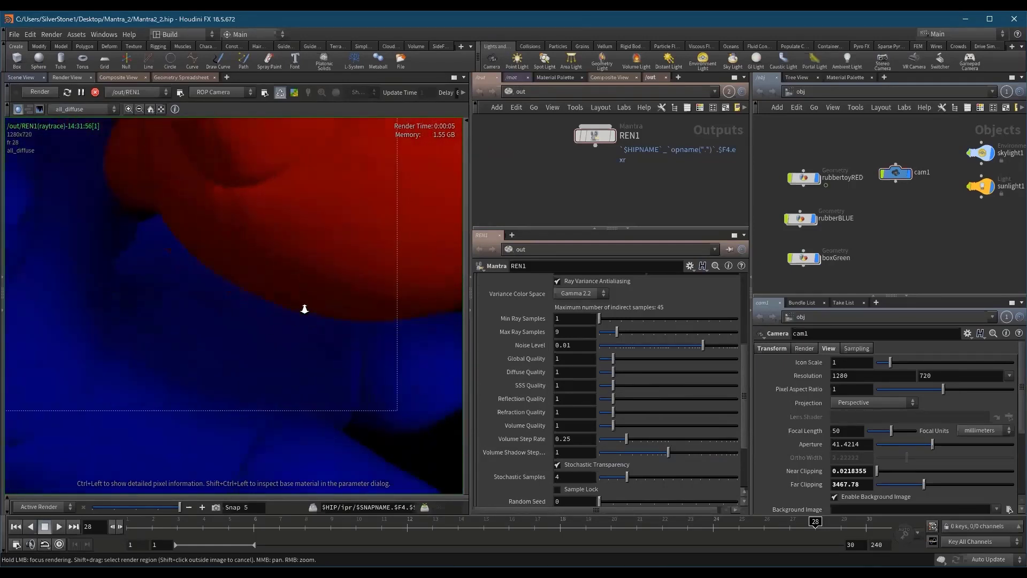
left_click_drag(74, 231, 419, 479, "shift")
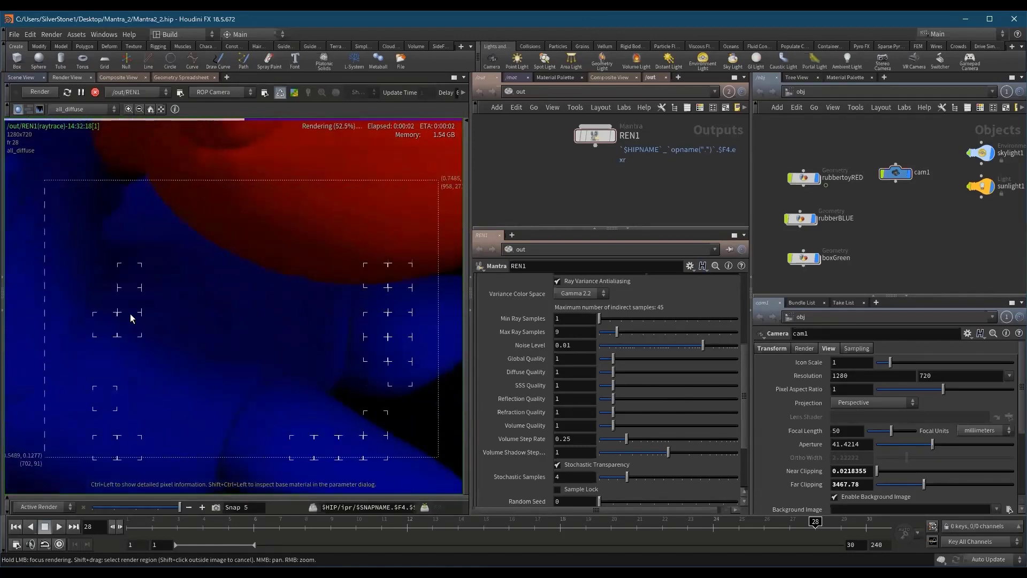
- Compare the region render's C and all_reflect planes, ending back on all_diffuse
left_click(83, 110)
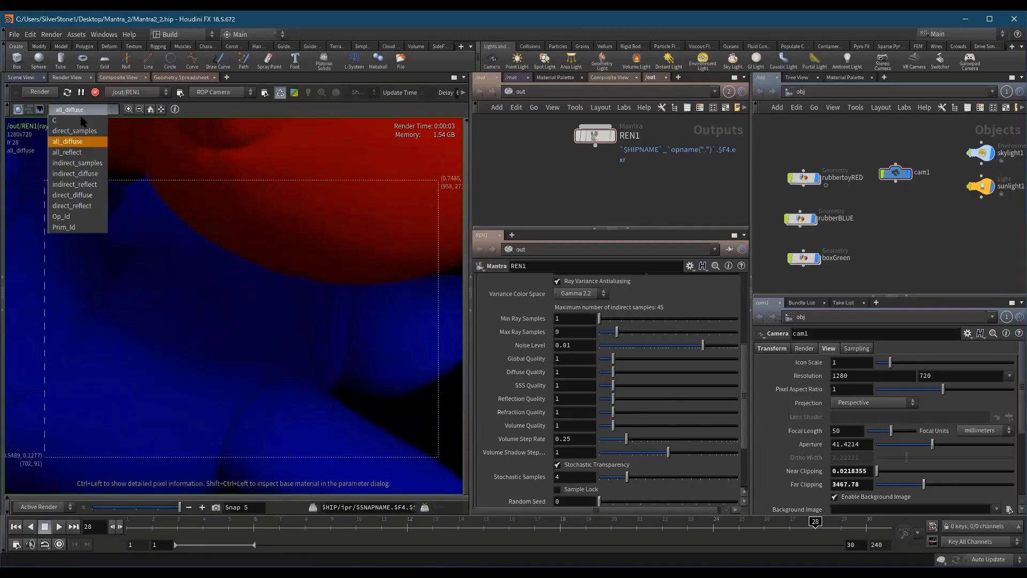
left_click(81, 120)
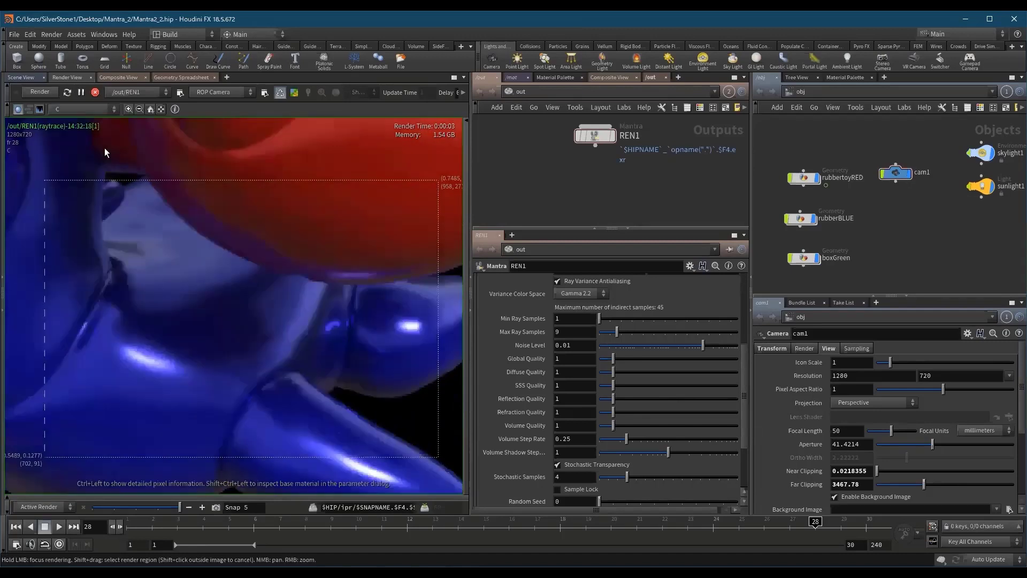
left_click(86, 110)
left_click(81, 152)
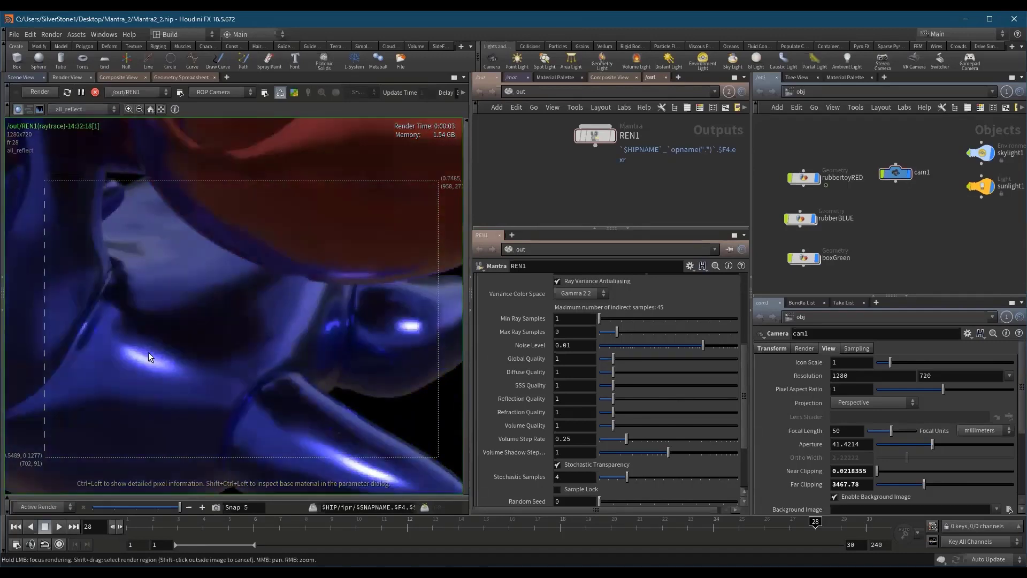
left_click(78, 108)
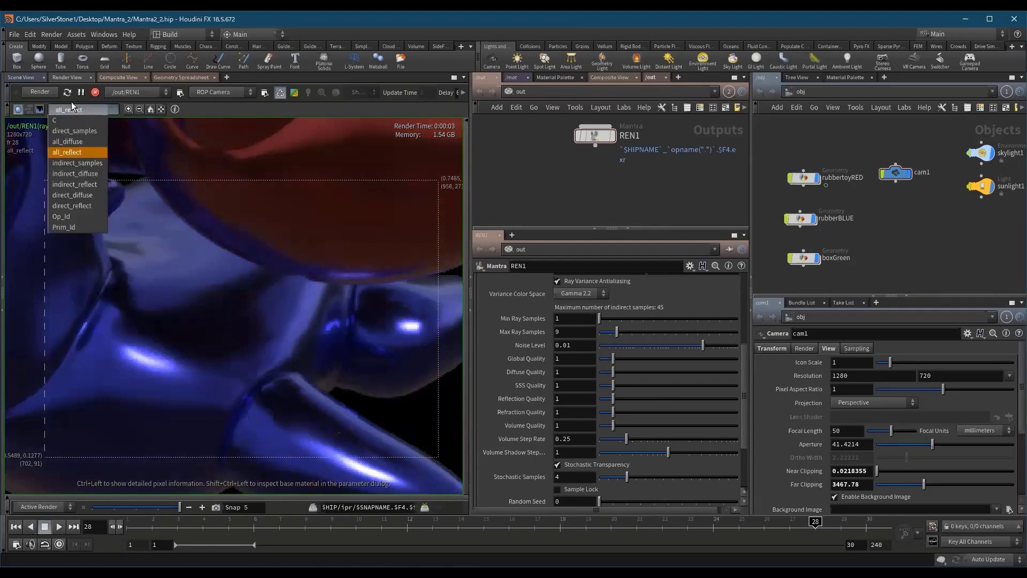
left_click(80, 142)
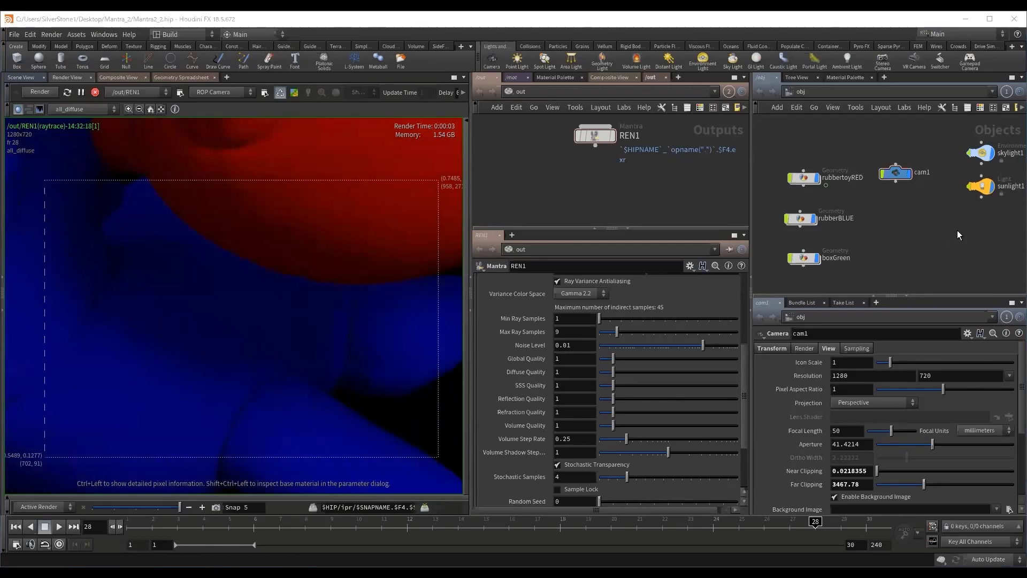
- Set Sampling Quality to 4 on both skylight1 and sunlight1
scroll(932, 222, "up", 5)
middle_click_drag(944, 212, 962, 213)
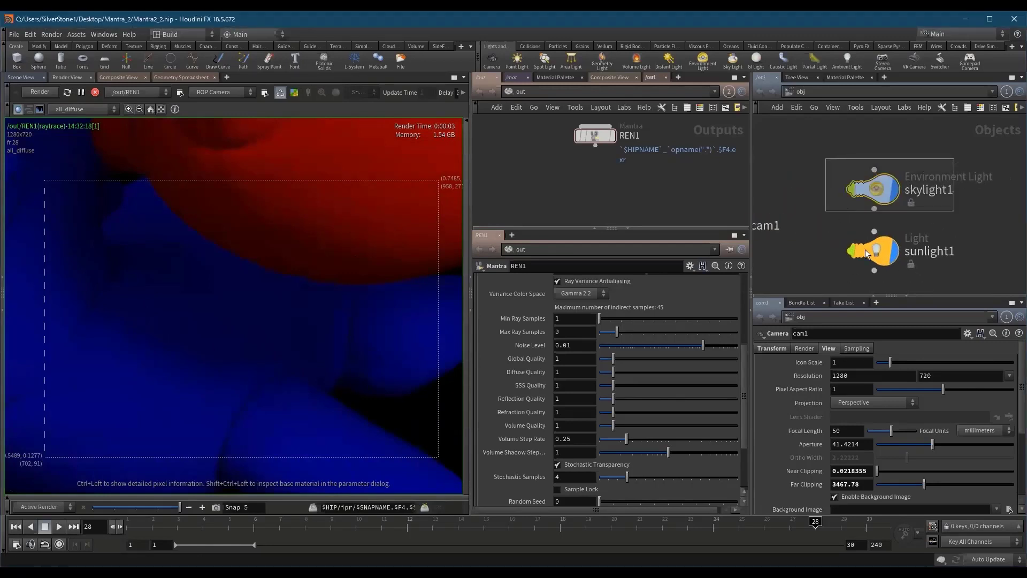
left_click(875, 188)
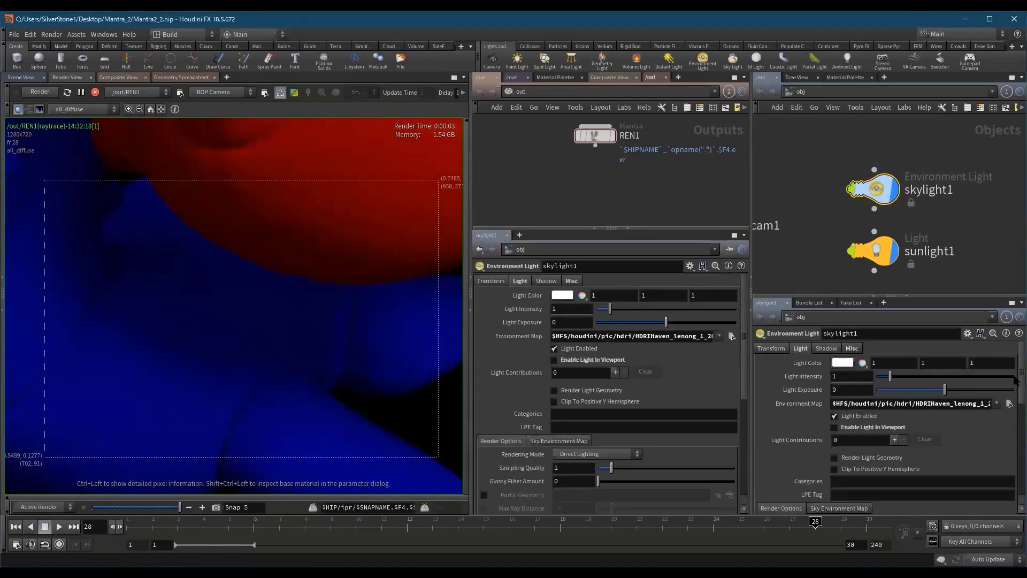
scroll(883, 428, "down", 2)
scroll(797, 463, "down", 2)
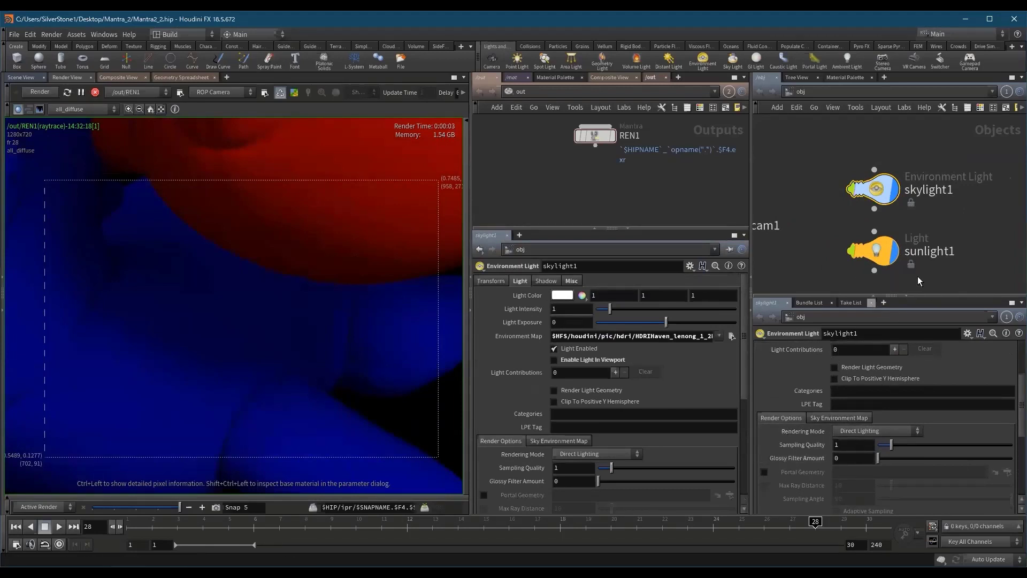
left_click_drag(918, 277, 831, 143)
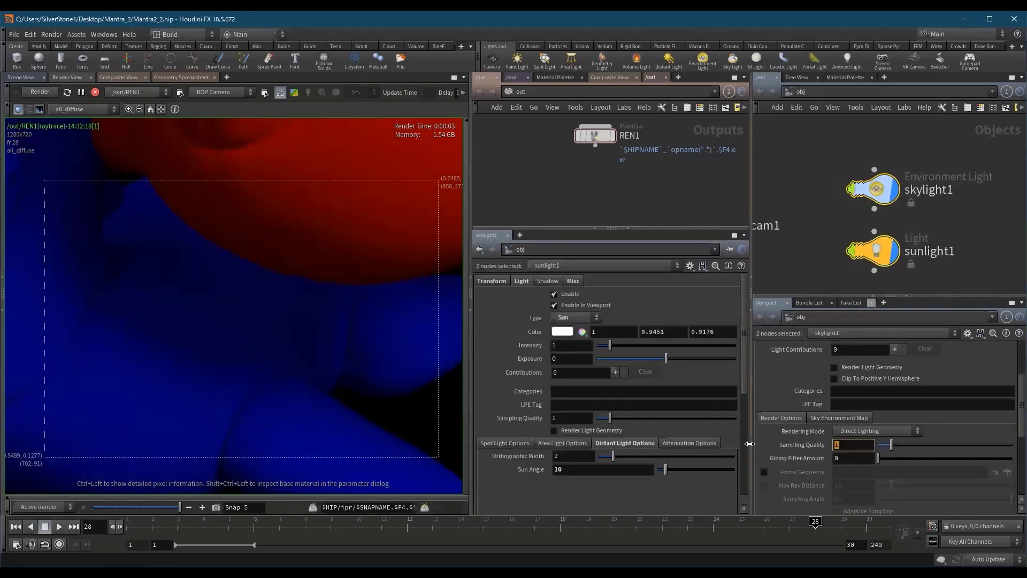
type("4")
key("Return")
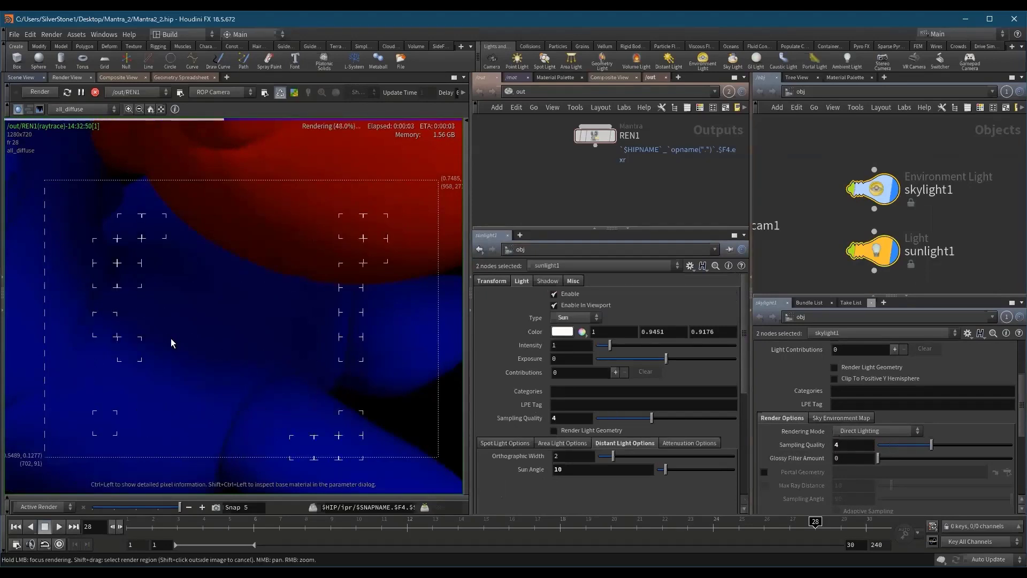
- Compare the new render with earlier snapshots, then select the REN1 render node
scroll(172, 339, "up", 3)
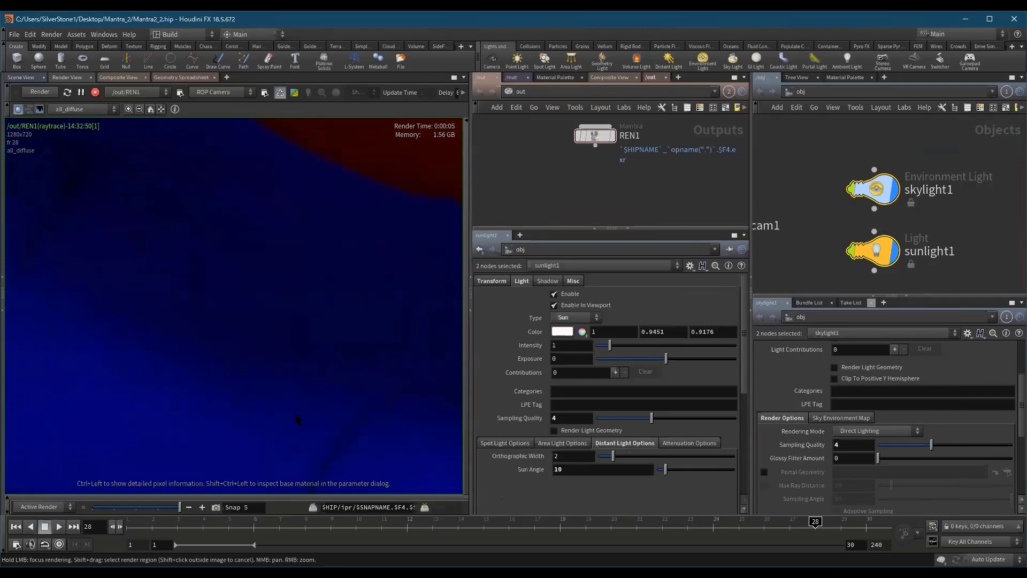
middle_click_drag(212, 372, 336, 381)
key("Left")
key("Left")
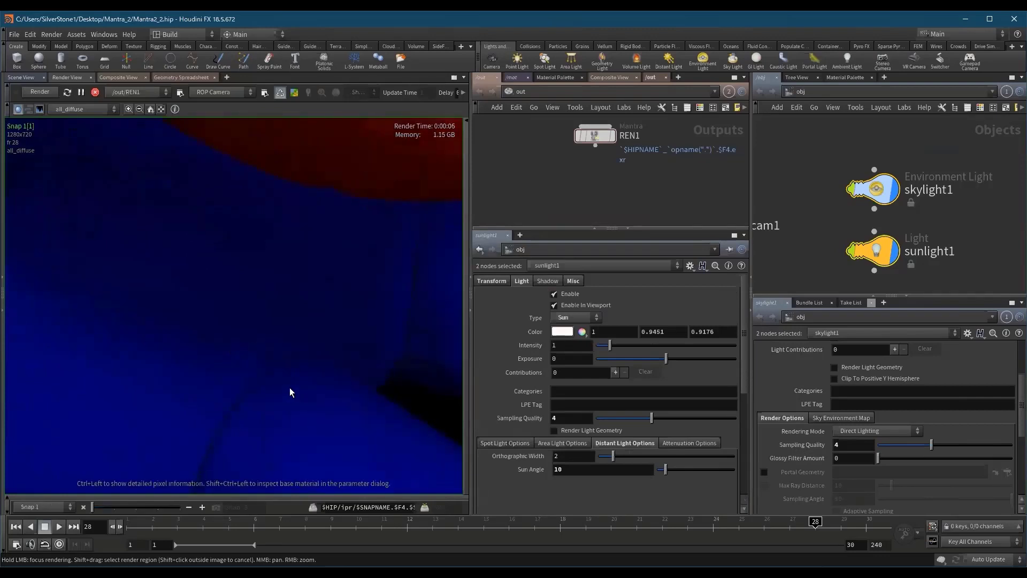
key("Left")
key("Left")
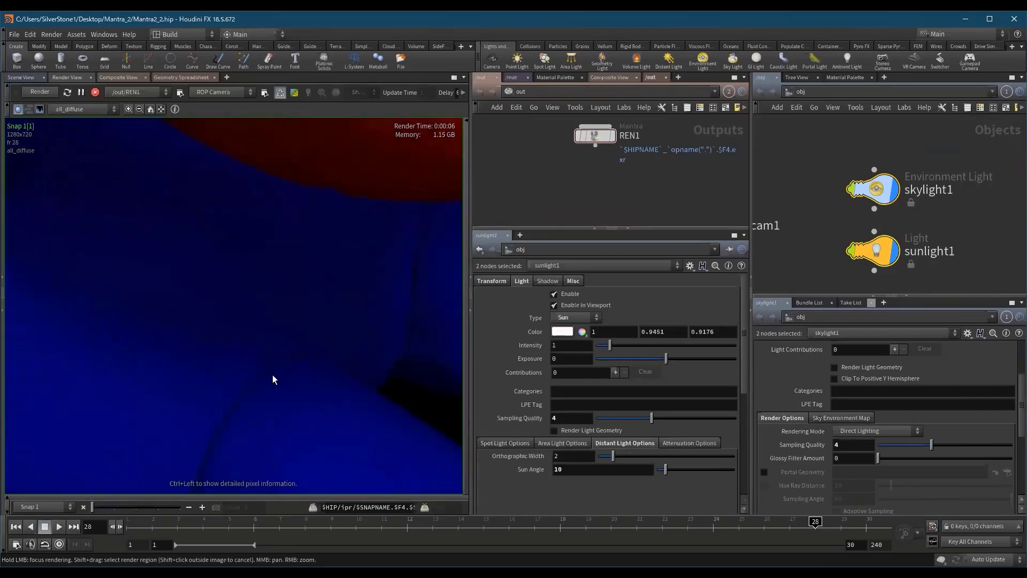
key("Right")
key("Right")
key("Right")
key("Right")
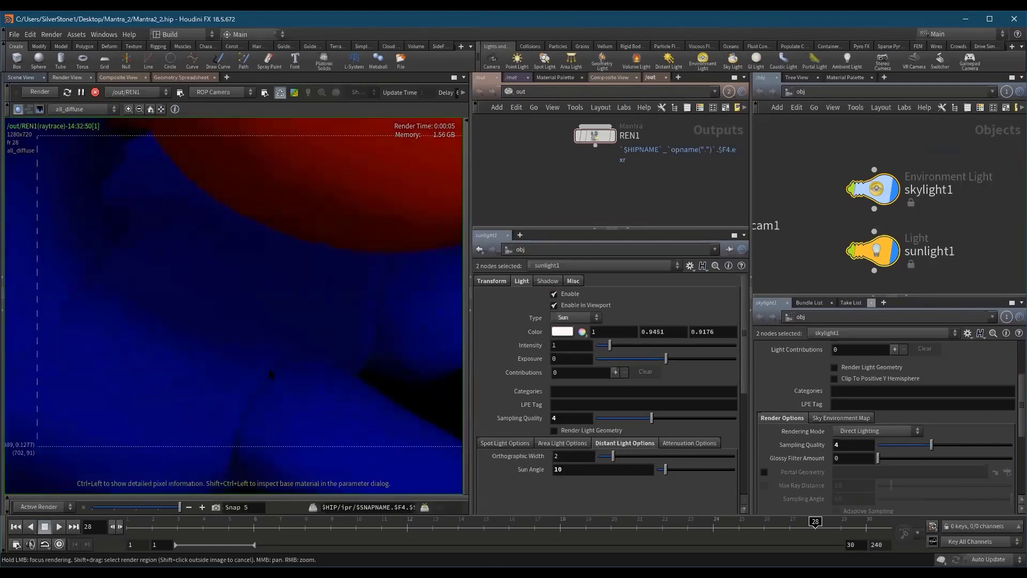
left_click(875, 250)
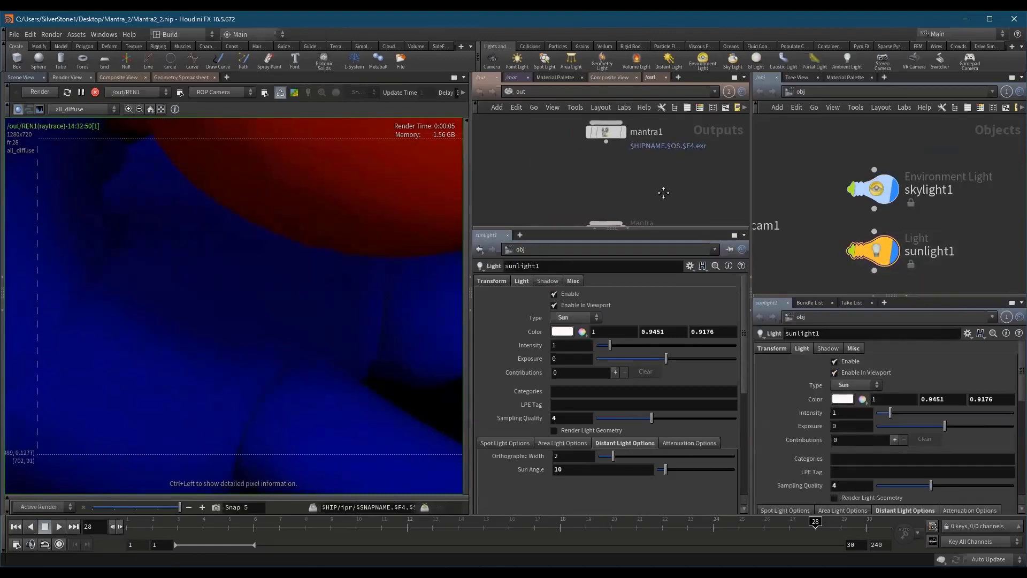
key("h")
left_click_drag(567, 213, 567, 214)
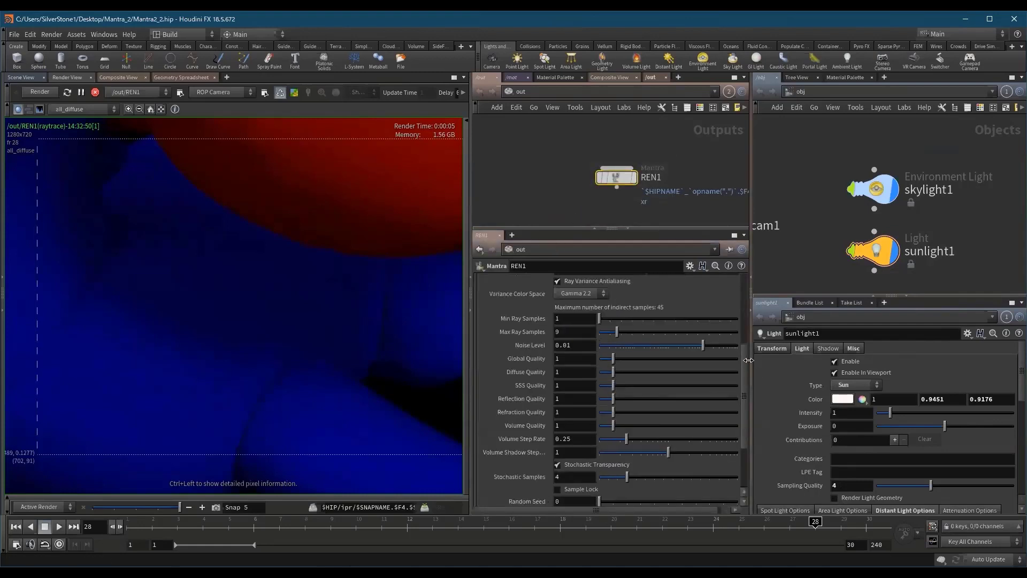
scroll(560, 467, "up", 6)
scroll(541, 467, "down", 1)
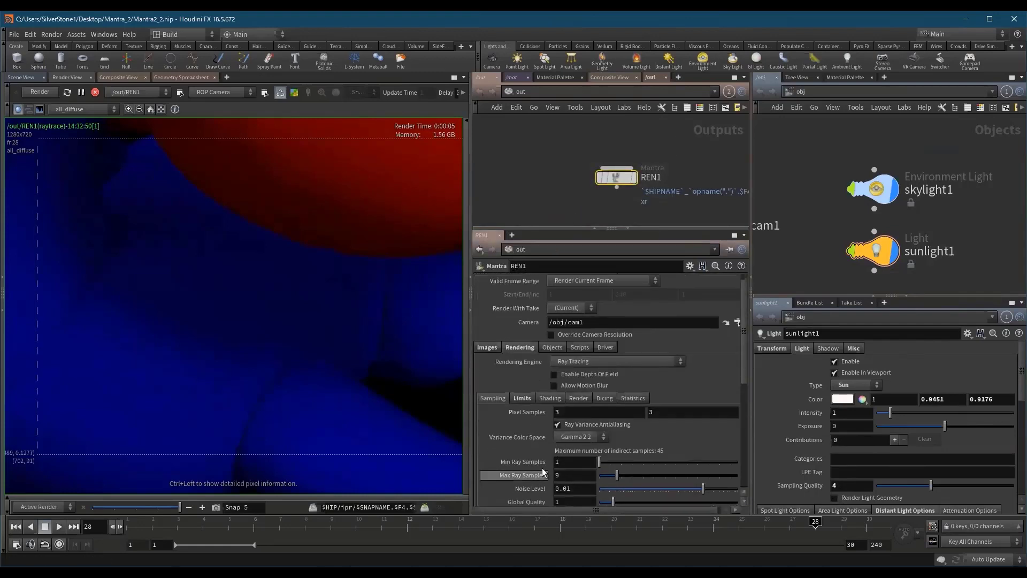
left_click(572, 474)
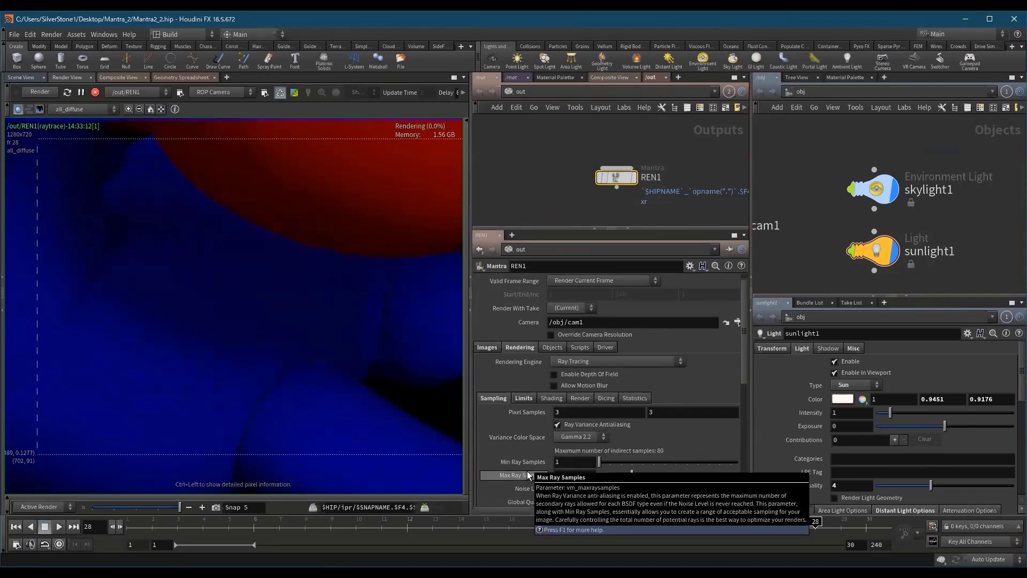
type("16")
key("Return")
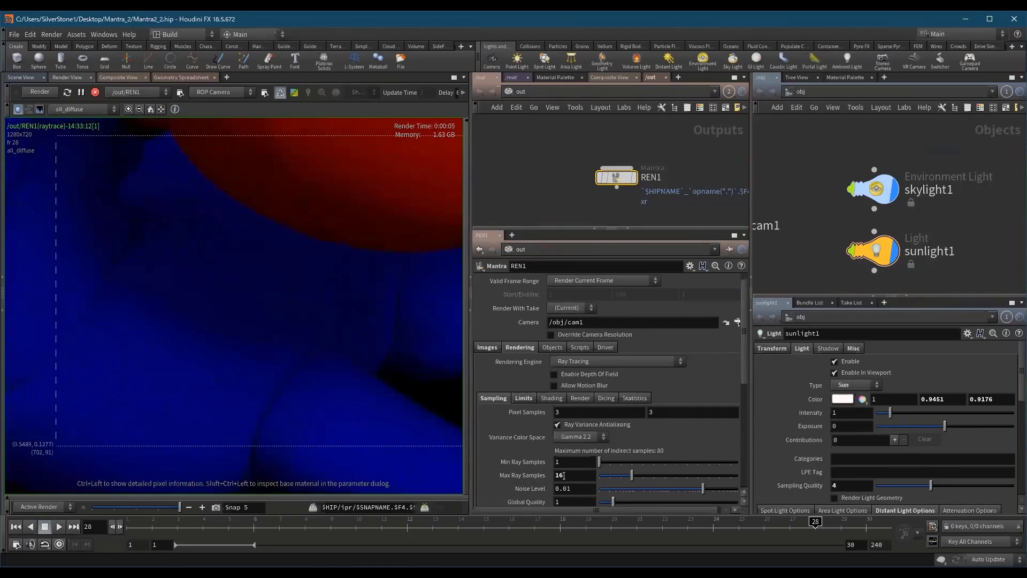
middle_click(531, 476, "ctrl")
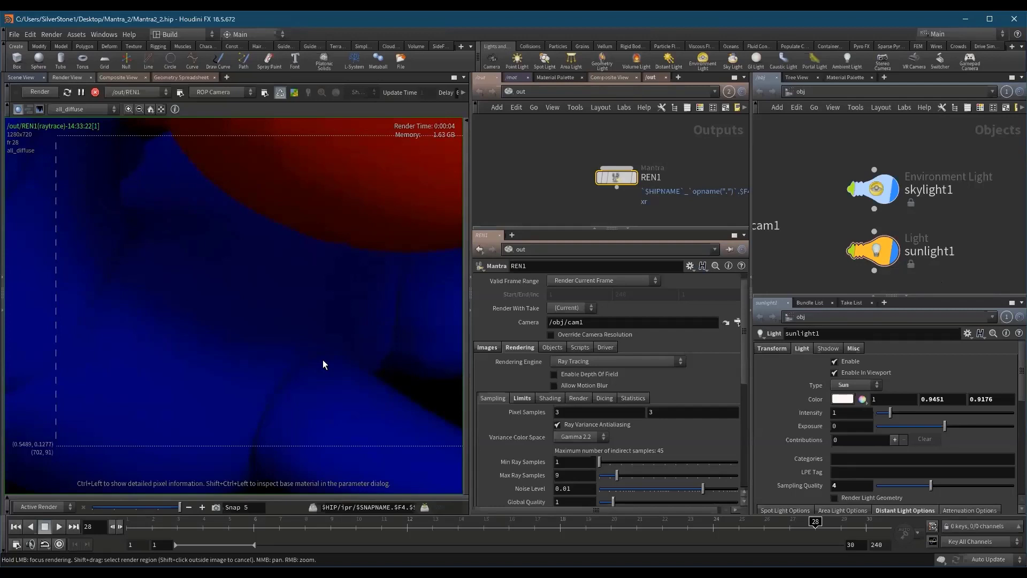
middle_click_drag(323, 359, 287, 302)
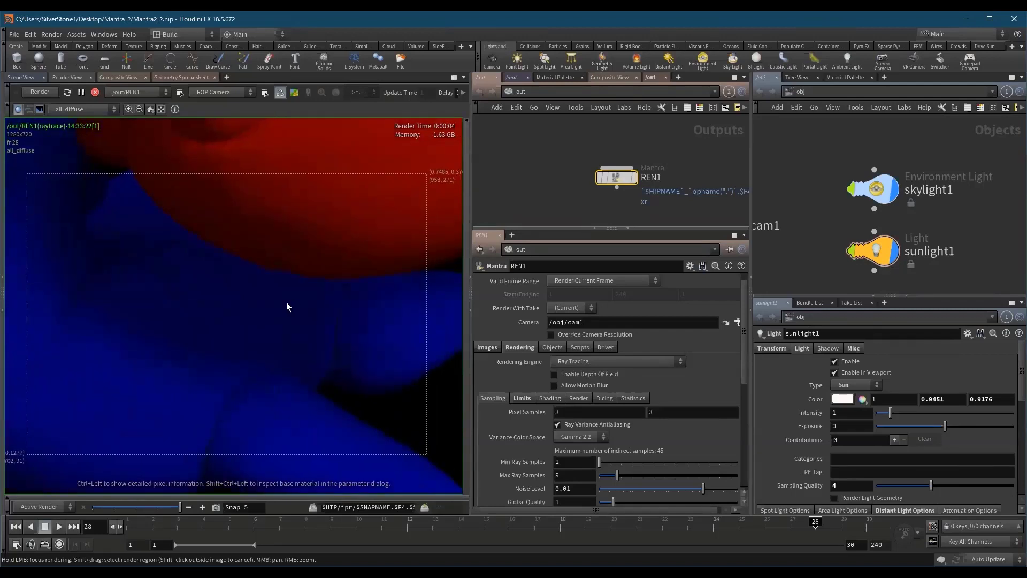
right_click_drag(299, 374, 274, 393)
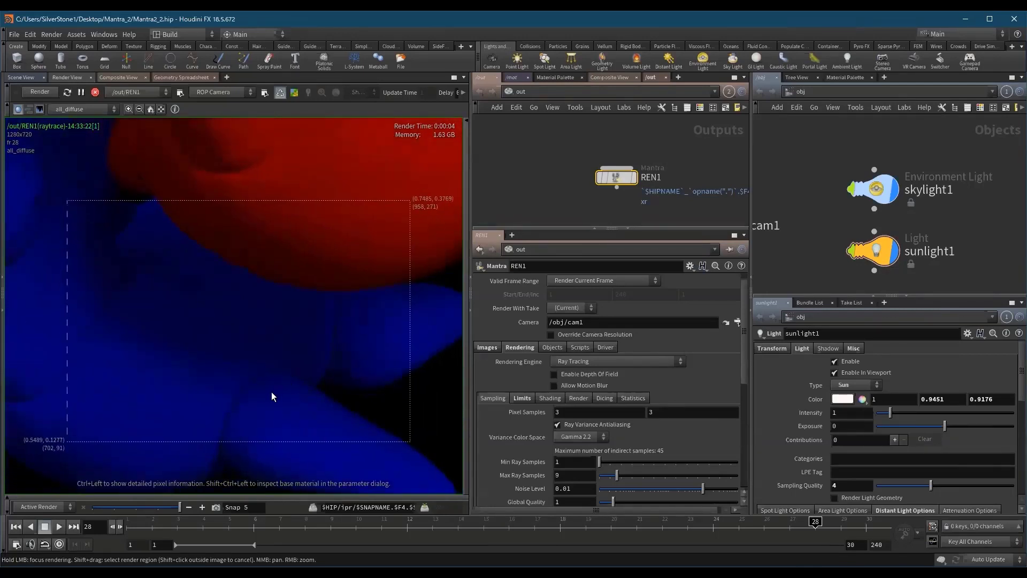
right_click_drag(292, 336, 281, 340)
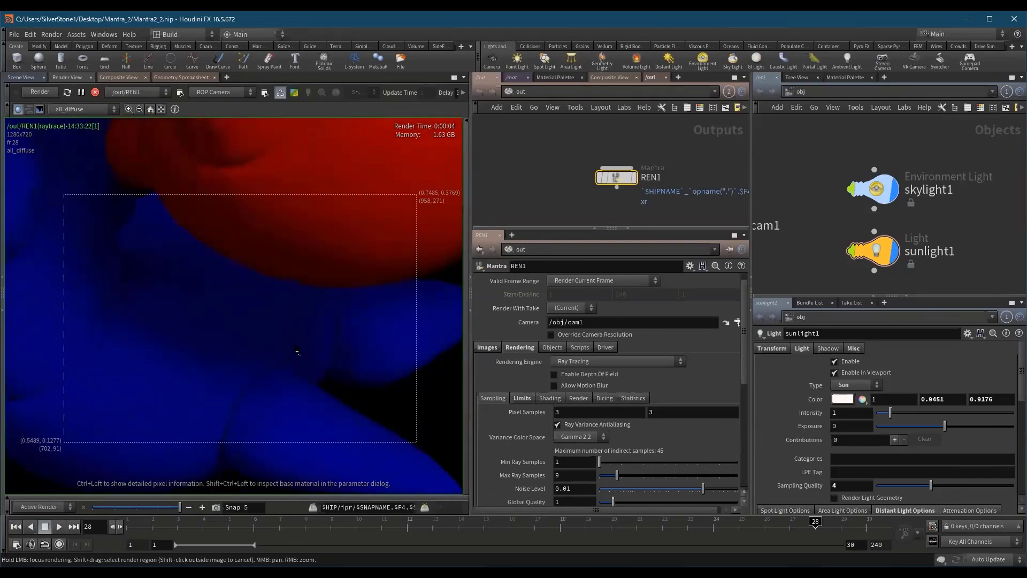
right_click_drag(272, 340, 293, 329)
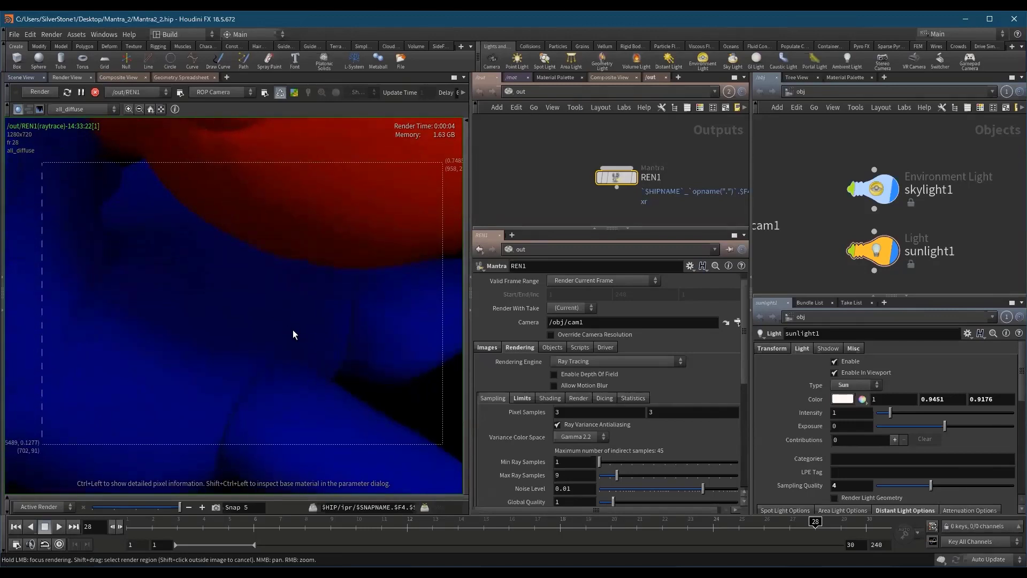
- Show the C plane and set both lights' sampling quality back to 1
left_click(88, 107)
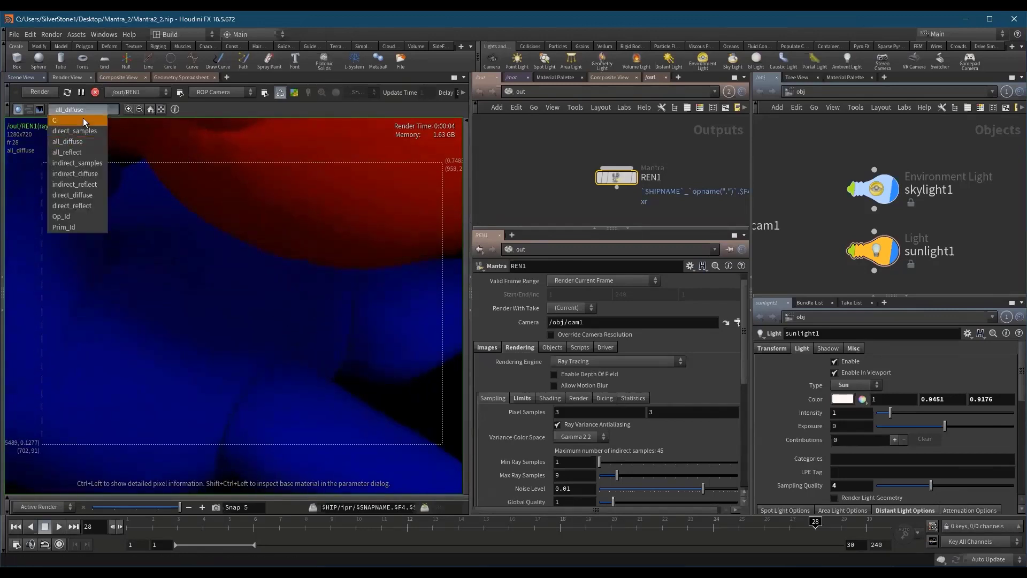
double_click(852, 485)
type("1")
key("Return")
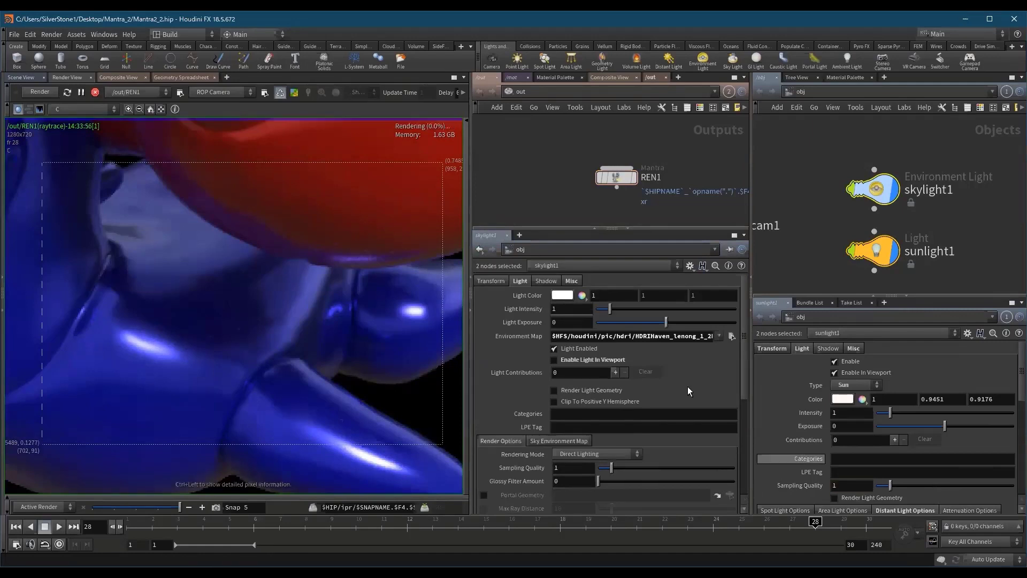
- Select the REN1 node to display its Mantra sampling settings
scroll(303, 280, "down", 3)
left_click(617, 176)
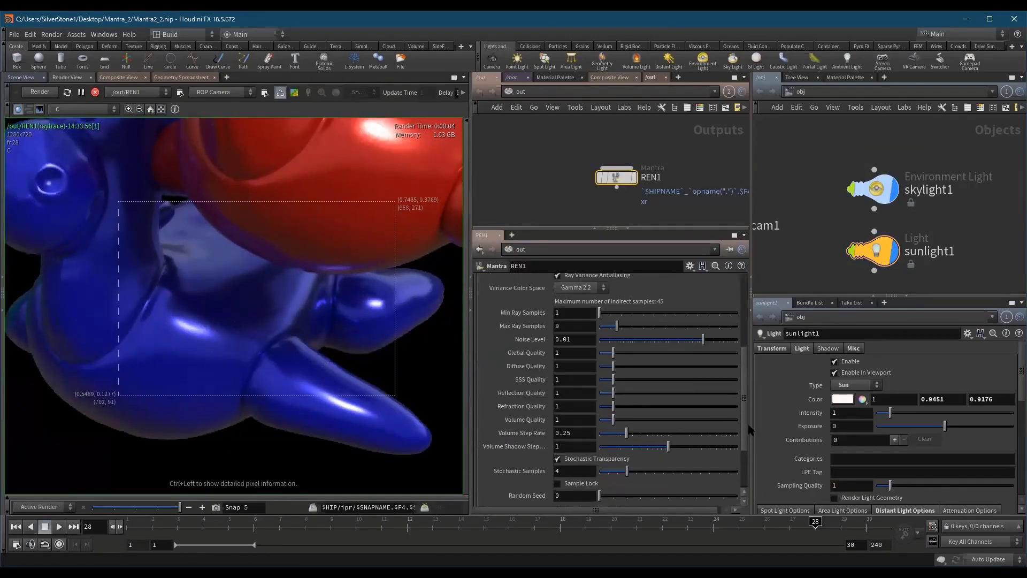
scroll(744, 433, "down", 1)
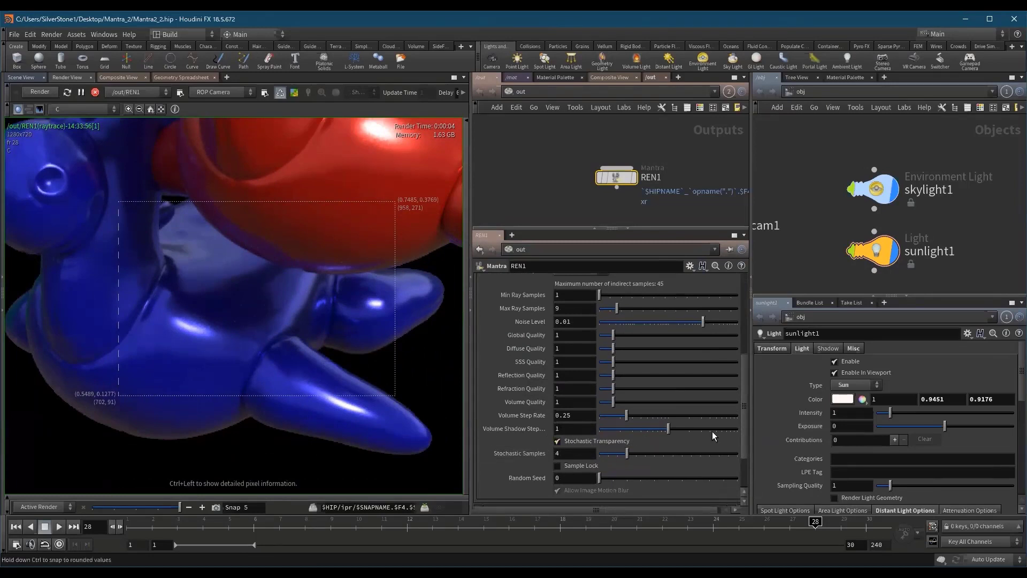
left_click_drag(743, 427, 744, 408)
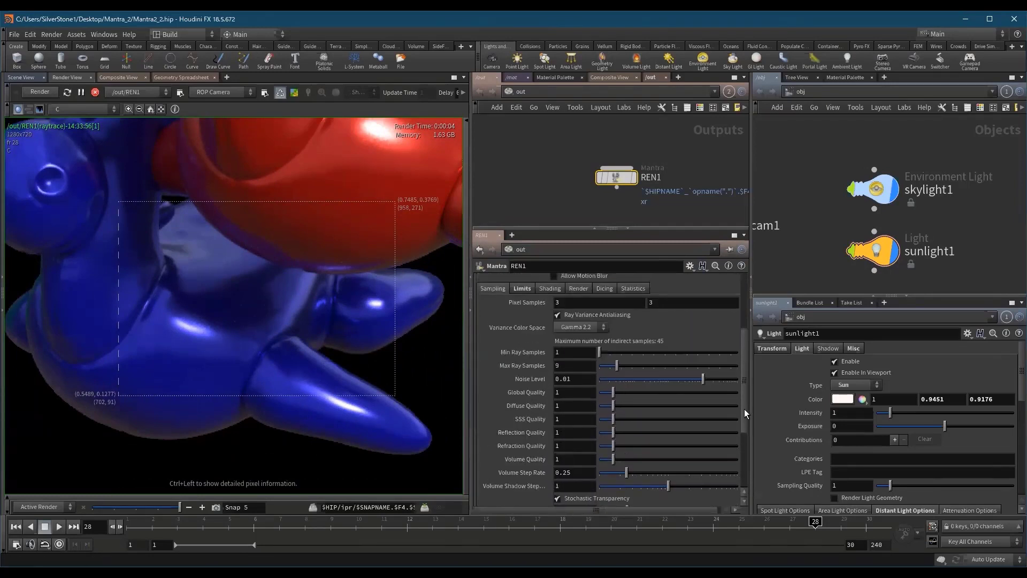
left_click(521, 288)
left_click(570, 288)
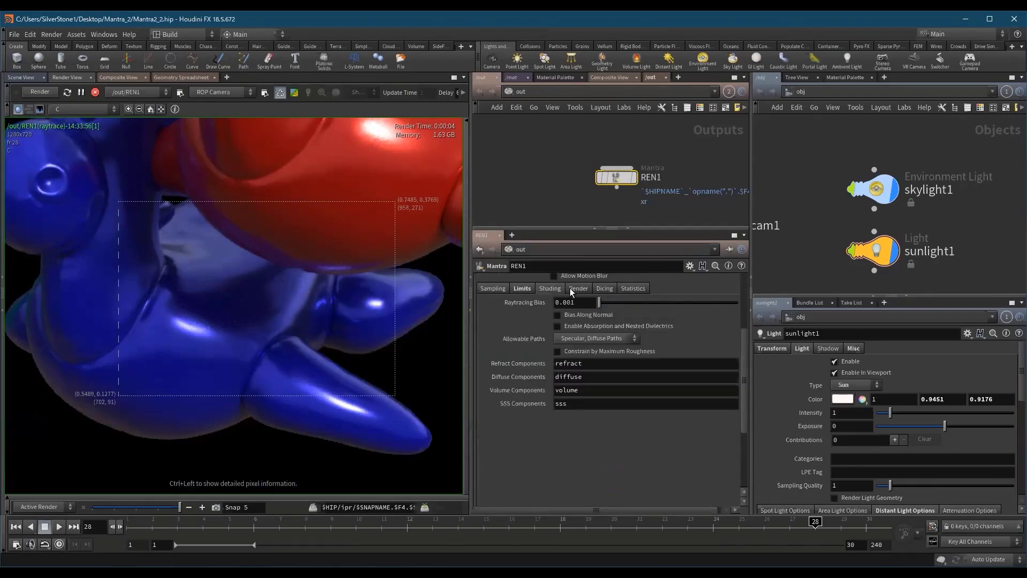
left_click(521, 288)
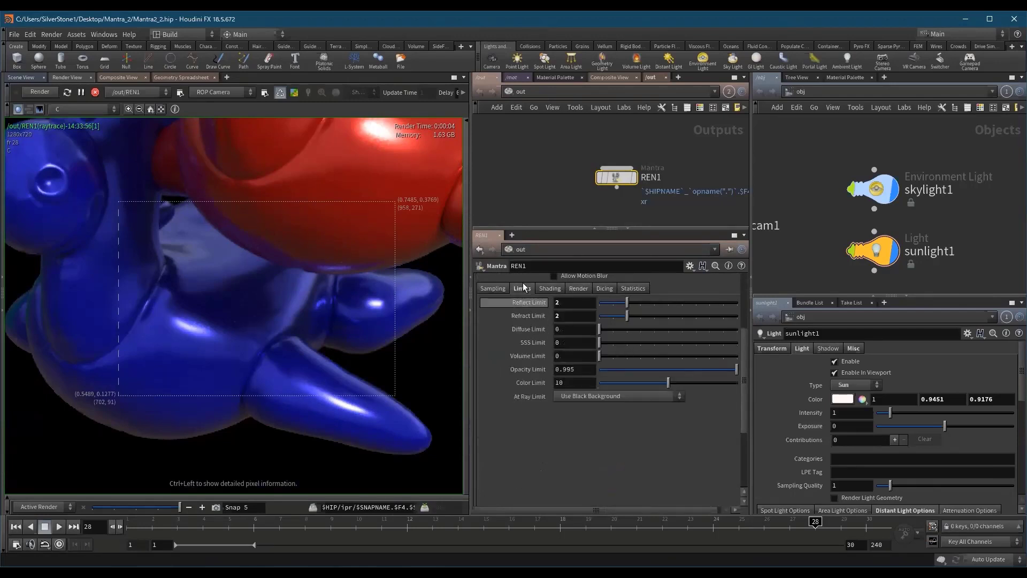
left_click(544, 288)
left_click(578, 288)
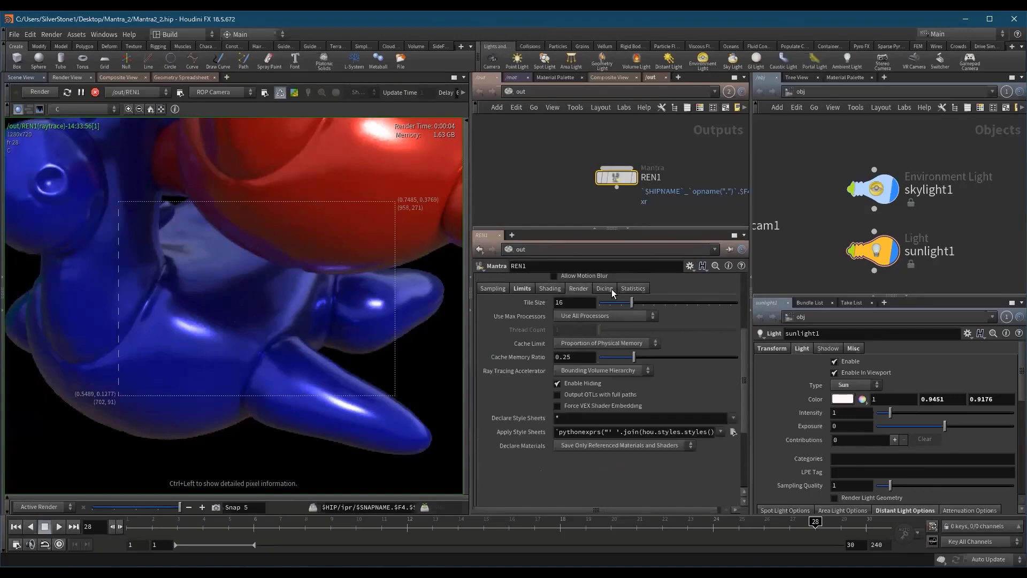
left_click(548, 288)
left_click(578, 288)
left_click(579, 288)
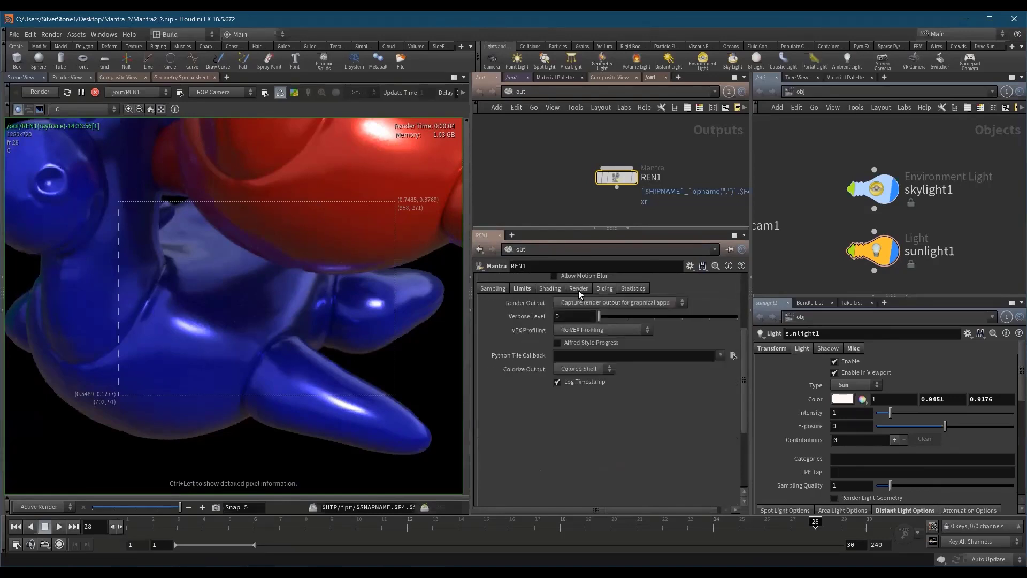
left_click(579, 288)
left_click(578, 288)
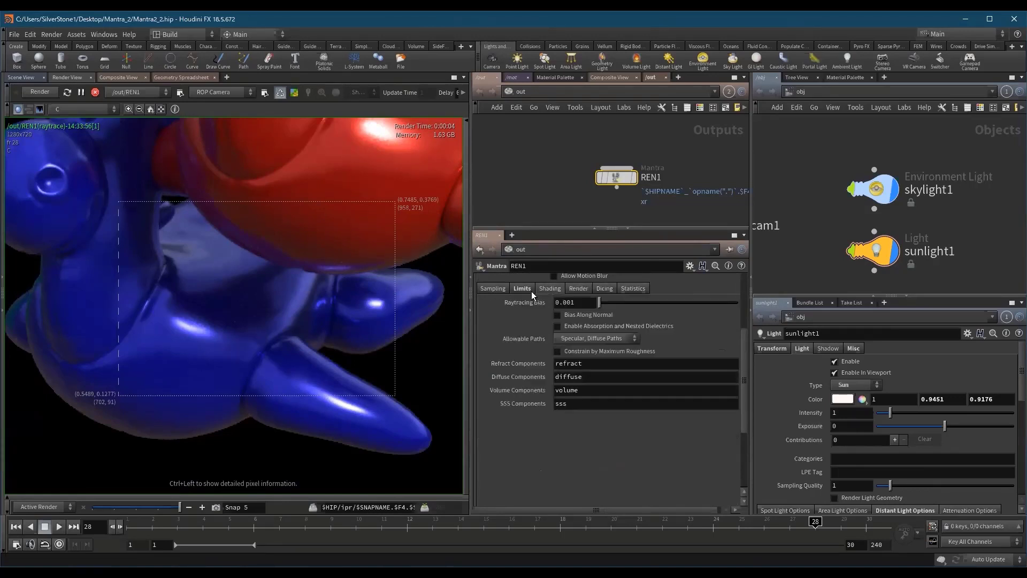
left_click(530, 289)
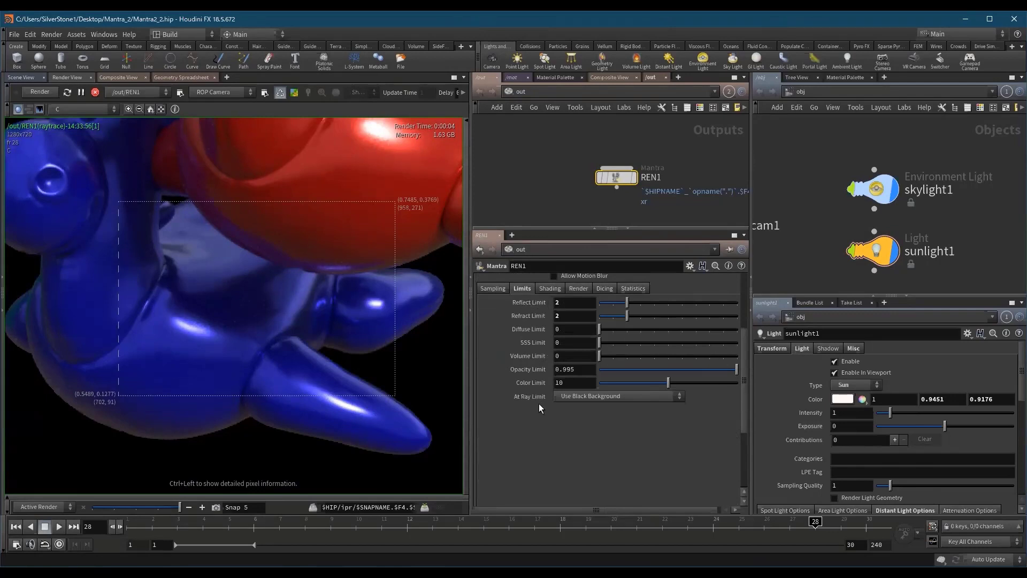
left_click(491, 289)
left_click(518, 289)
scroll(747, 341, "up", 3)
scroll(746, 369, "down", 1)
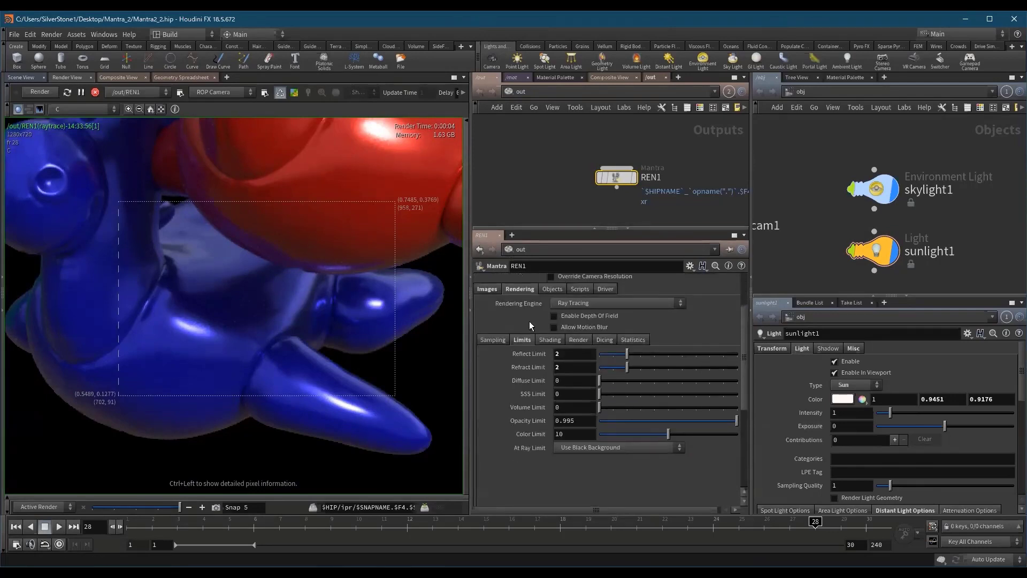
left_click(492, 341)
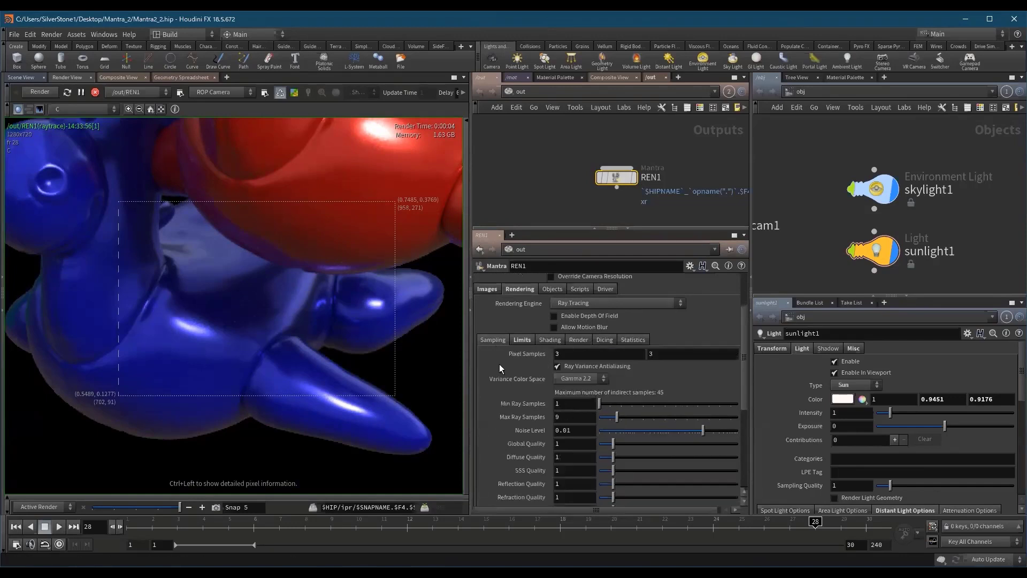
scroll(514, 380, "down", 5)
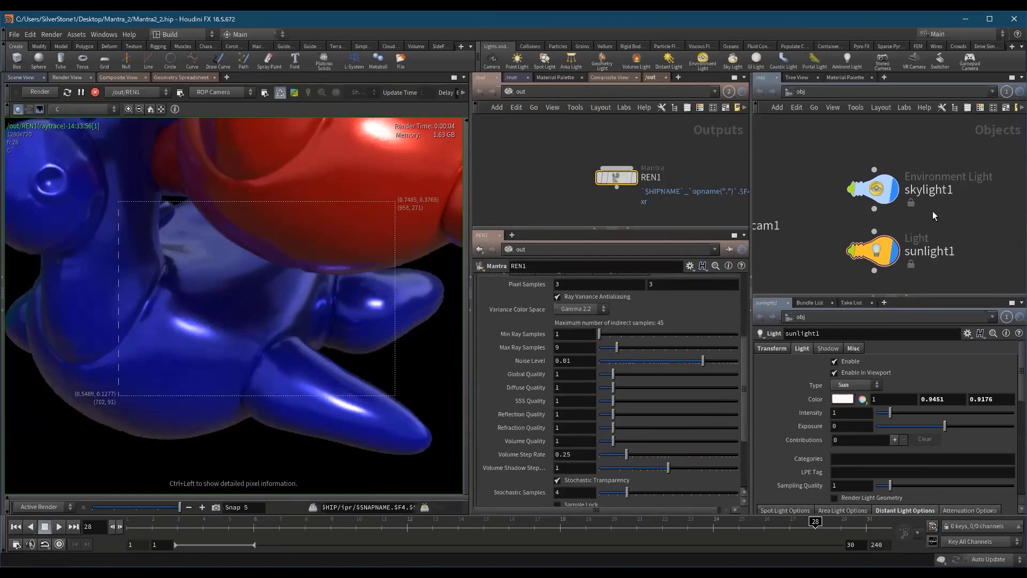
left_click(874, 251)
- Add skylight1 to the selected lights and bring up the rubberBLUE object's parameters
left_click(877, 190, "shift")
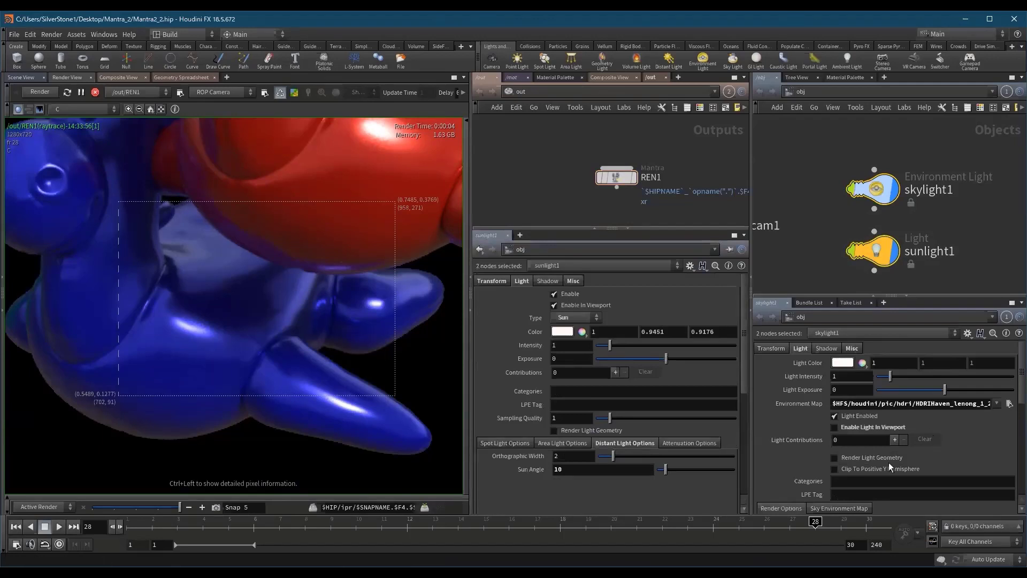
middle_click_drag(823, 264, 896, 222)
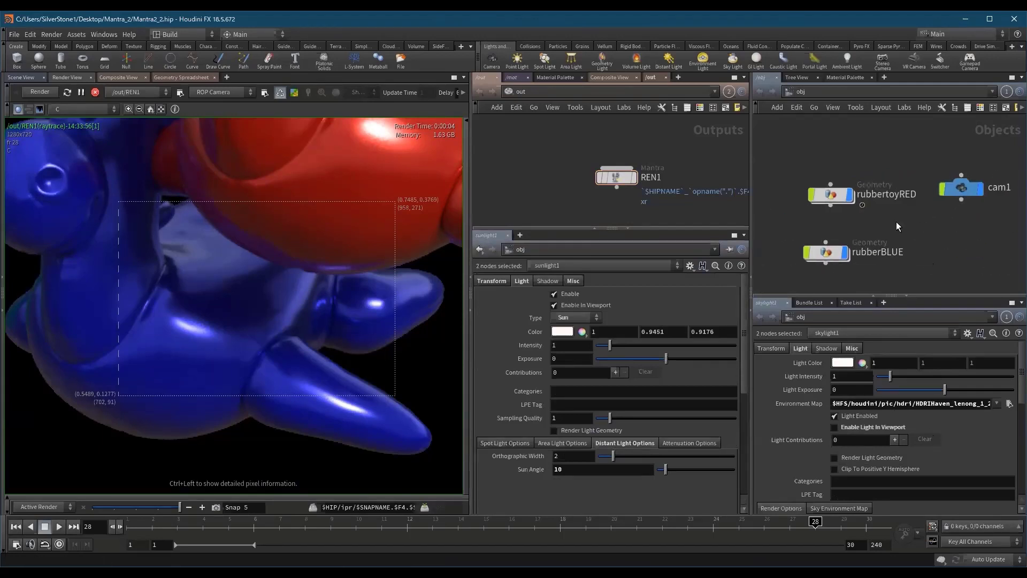
scroll(896, 222, "down", 1)
left_click(812, 242)
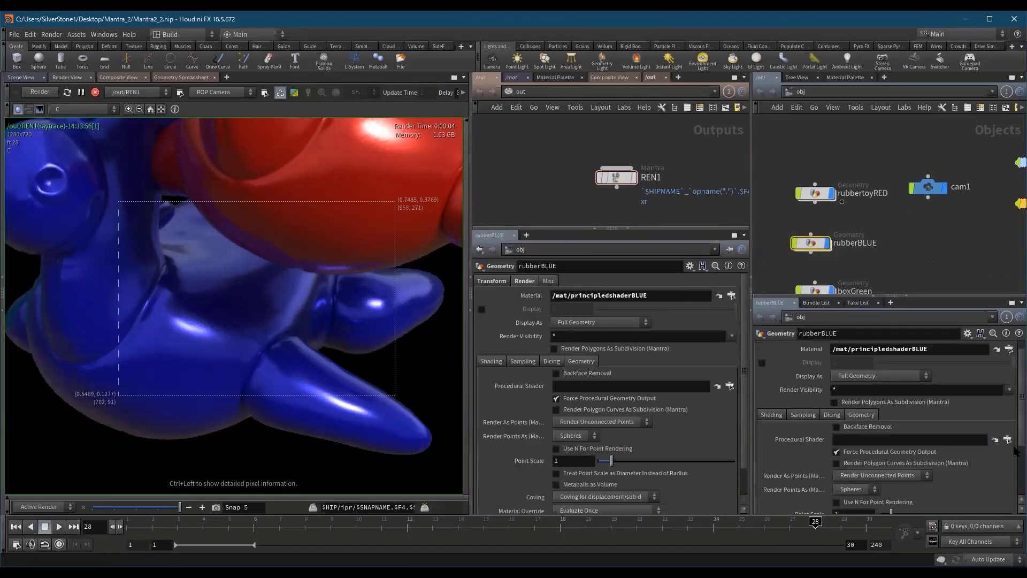
scroll(1015, 451, "up", 2)
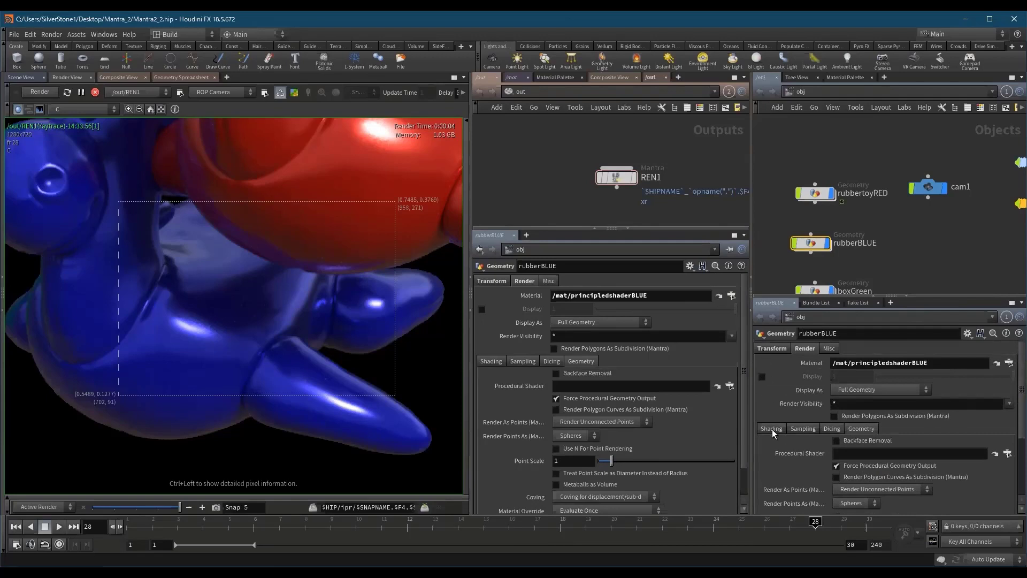
- Review rubberBLUE's Shading and Geometry render options, then select REN1
left_click(772, 430)
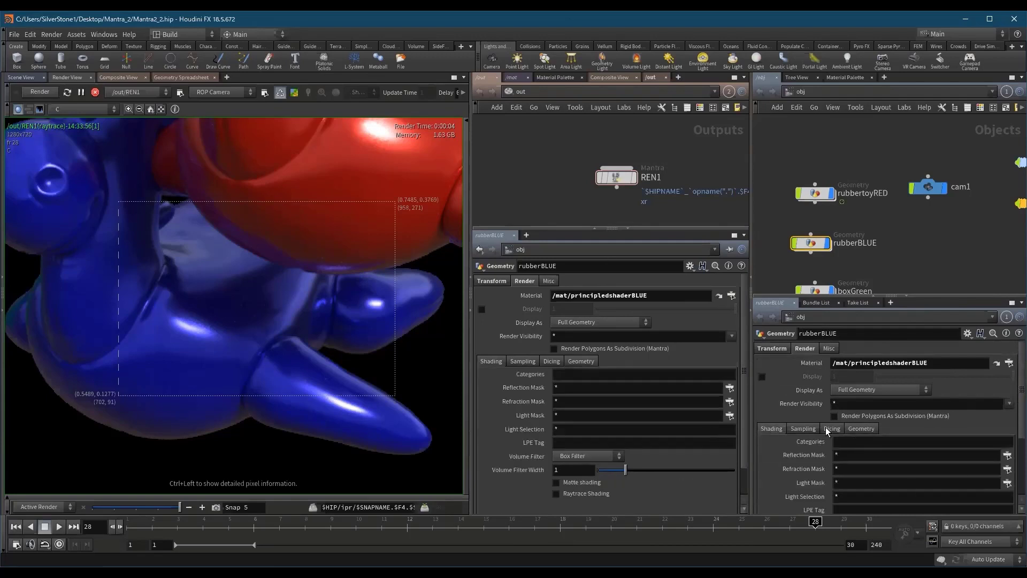
left_click(862, 428)
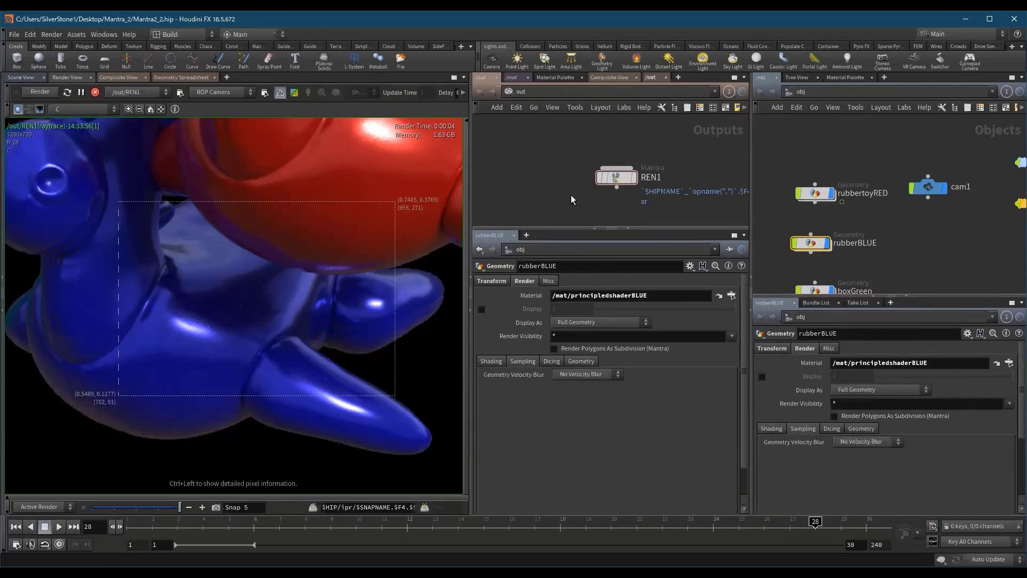
left_click_drag(685, 230, 684, 272)
left_click(615, 178)
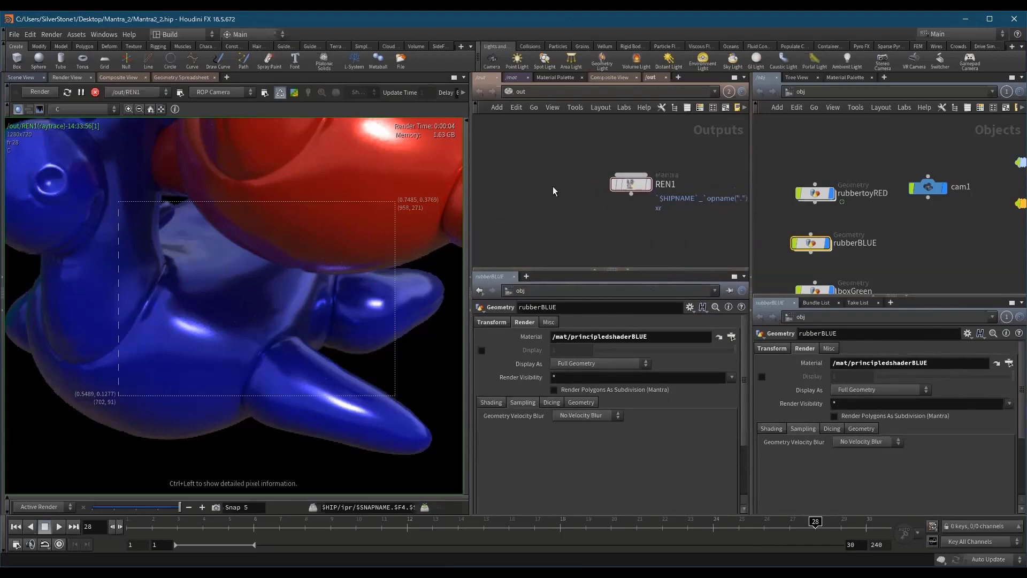
- Show REN1's Images tab and its Output Picture path
left_click_drag(743, 379, 641, 257)
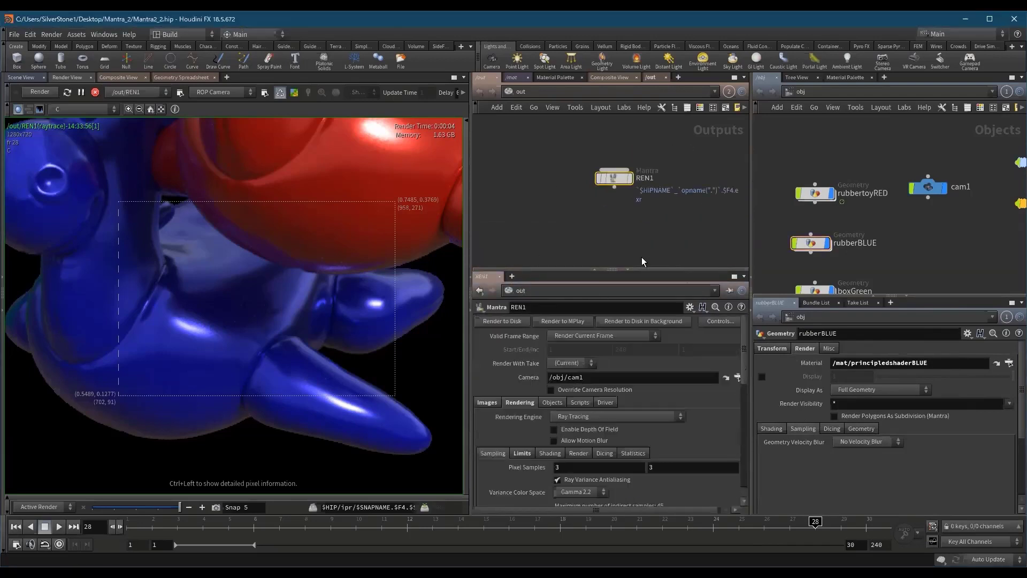
left_click(489, 403)
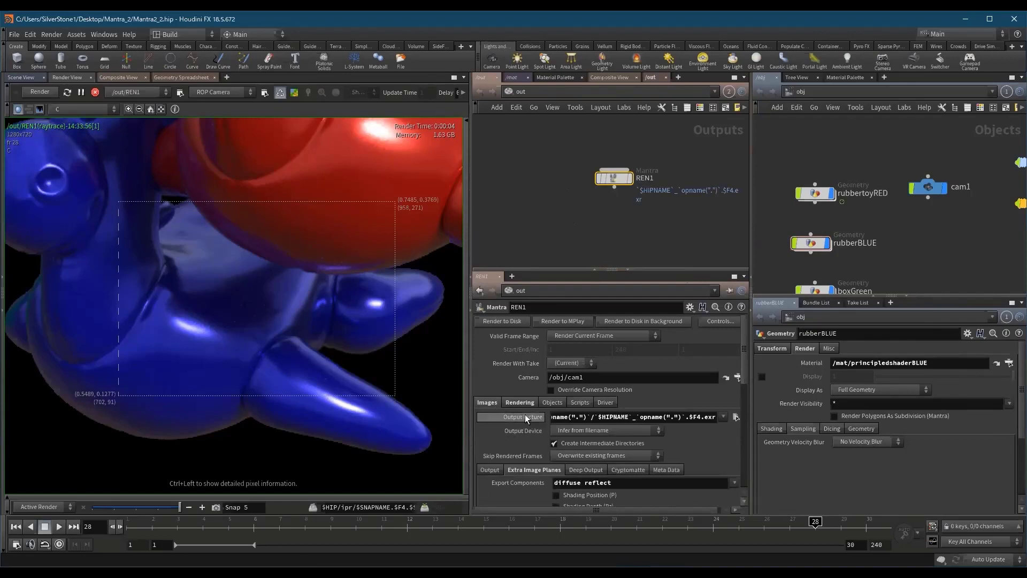
left_click(525, 416)
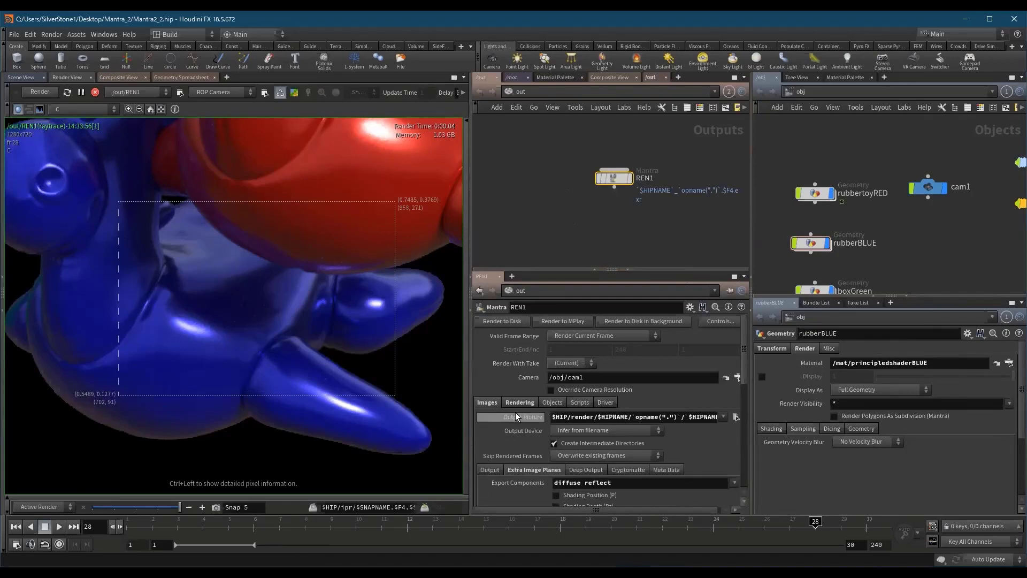
left_click(614, 418)
- Inspect the full Output Picture expression, including $HIPNAME, in a widened Edit Expression dialog, then close it
key("alt+e")
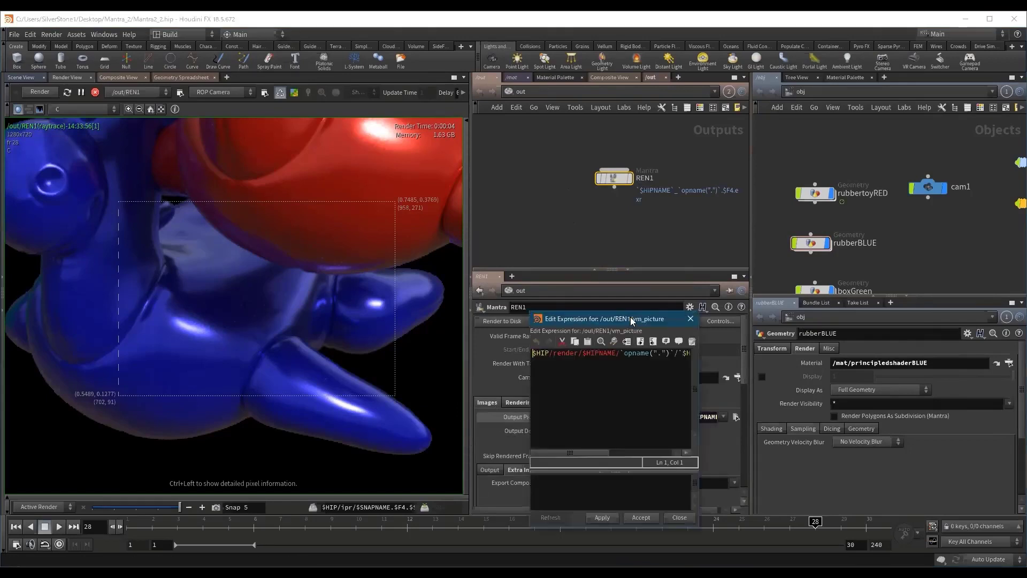
left_click_drag(630, 316, 379, 128)
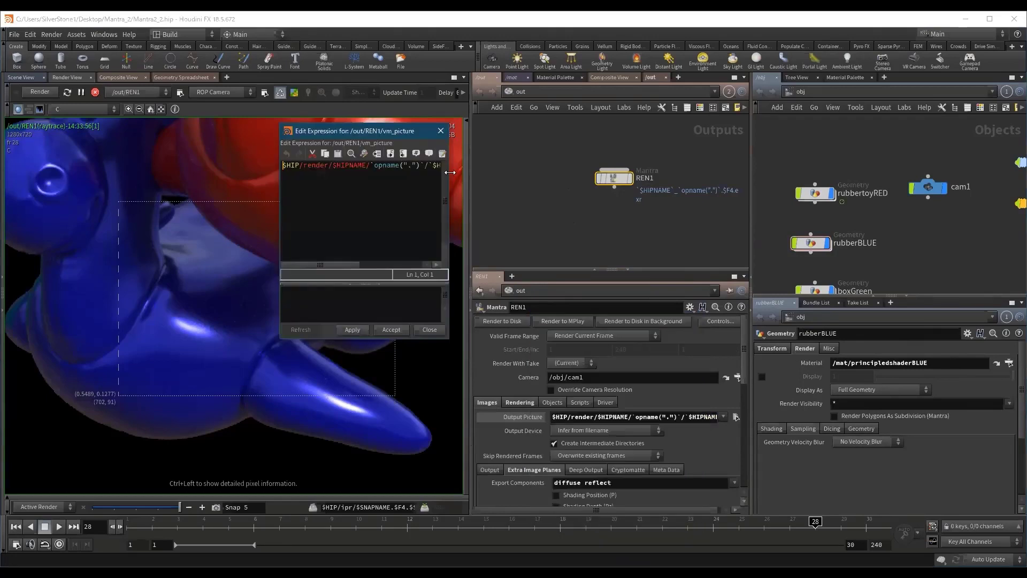
left_click_drag(450, 172, 663, 172)
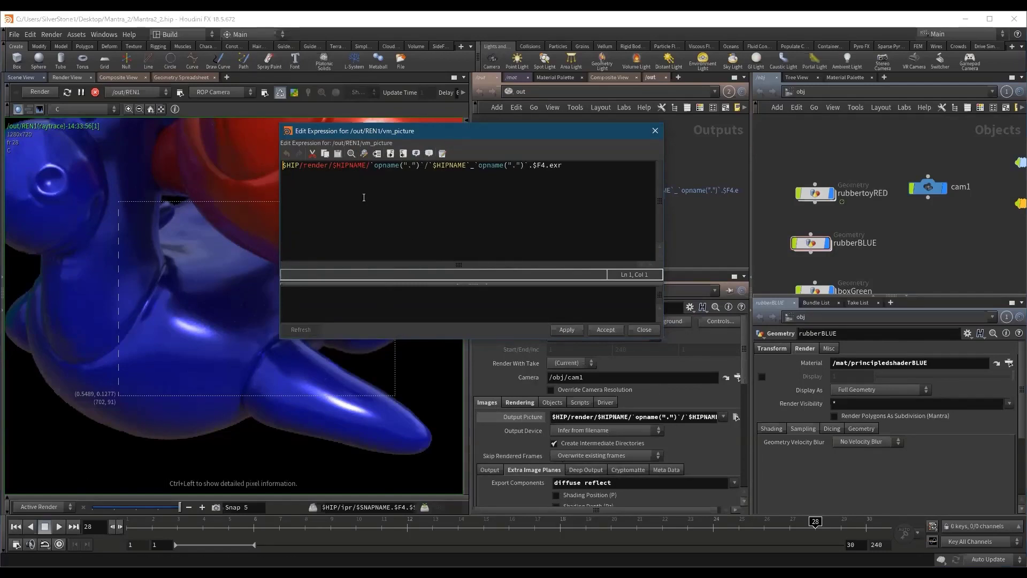
left_click_drag(332, 167, 420, 167)
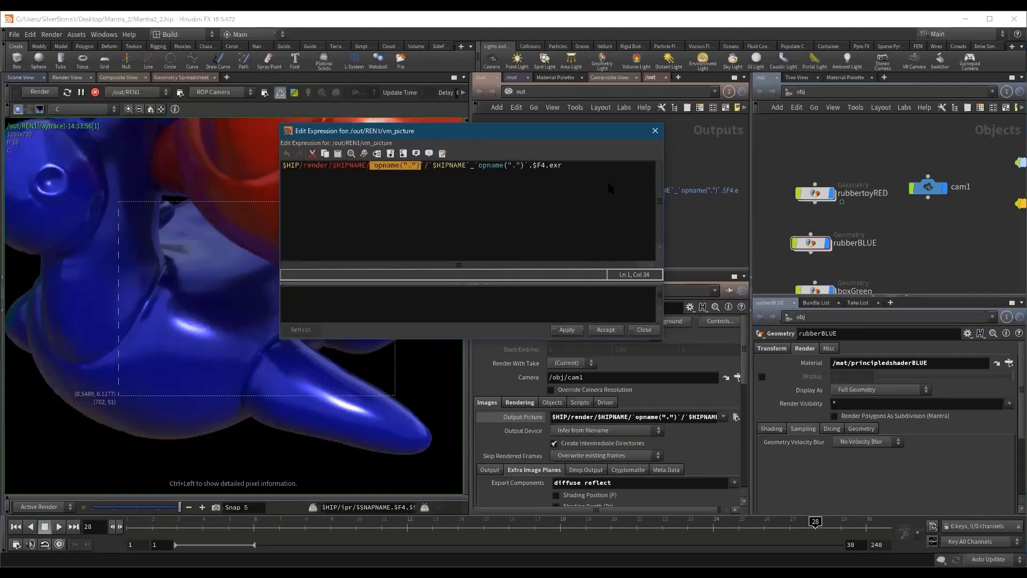
left_click_drag(428, 130, 304, 175)
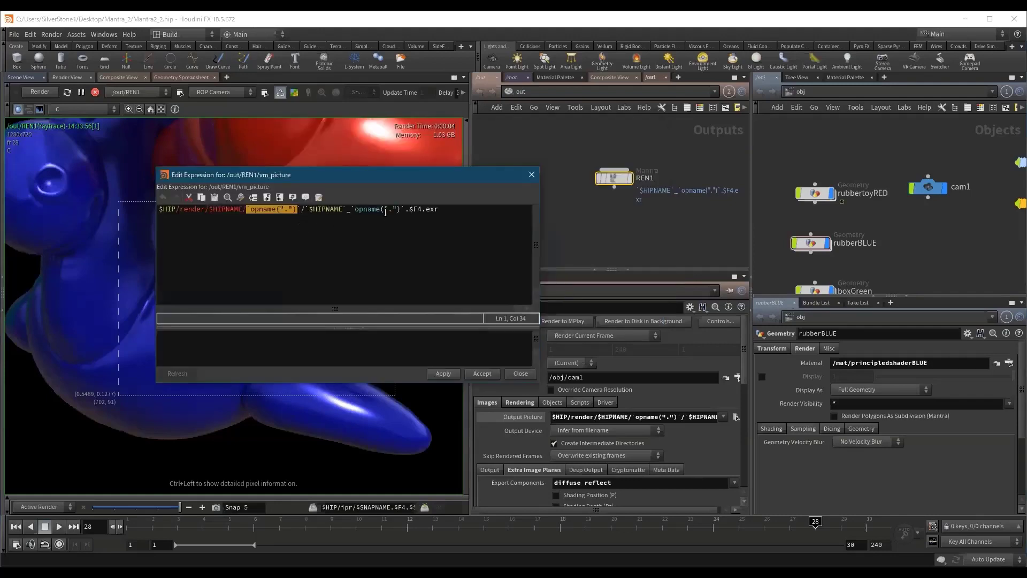
left_click(520, 374)
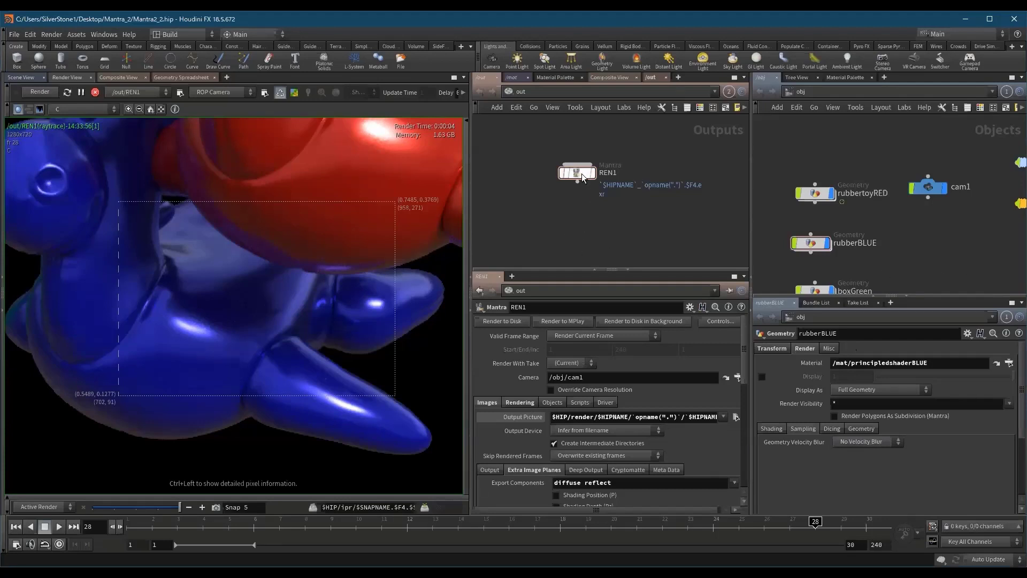
- Copy REN1 as REN2 in the outputs network, deleting an extra REN3 copy
mouse_move(587, 182)
left_mouse_down()
mouse_move(545, 180)
mouse_move(654, 195)
left_mouse_up()
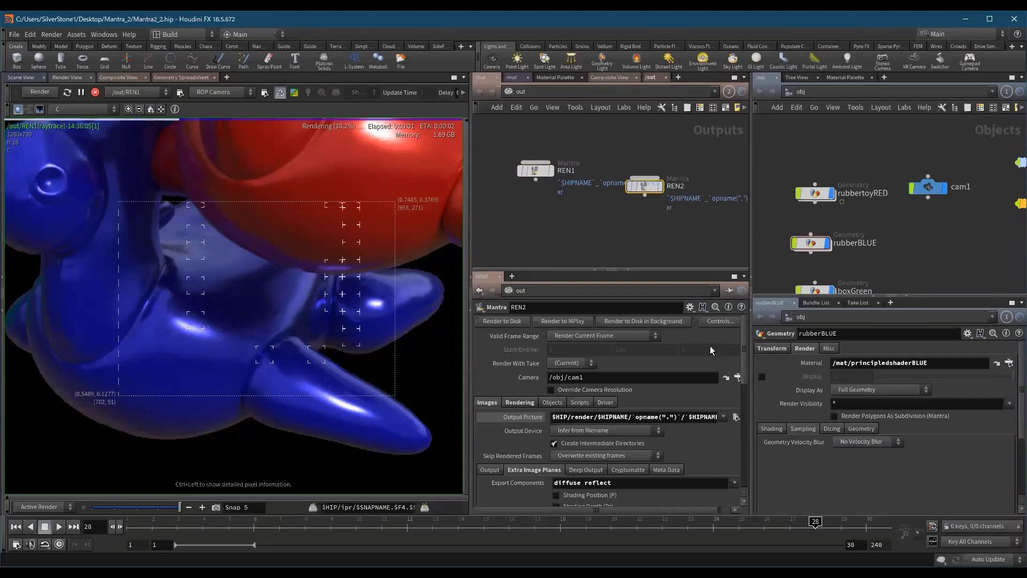
mouse_move(634, 416)
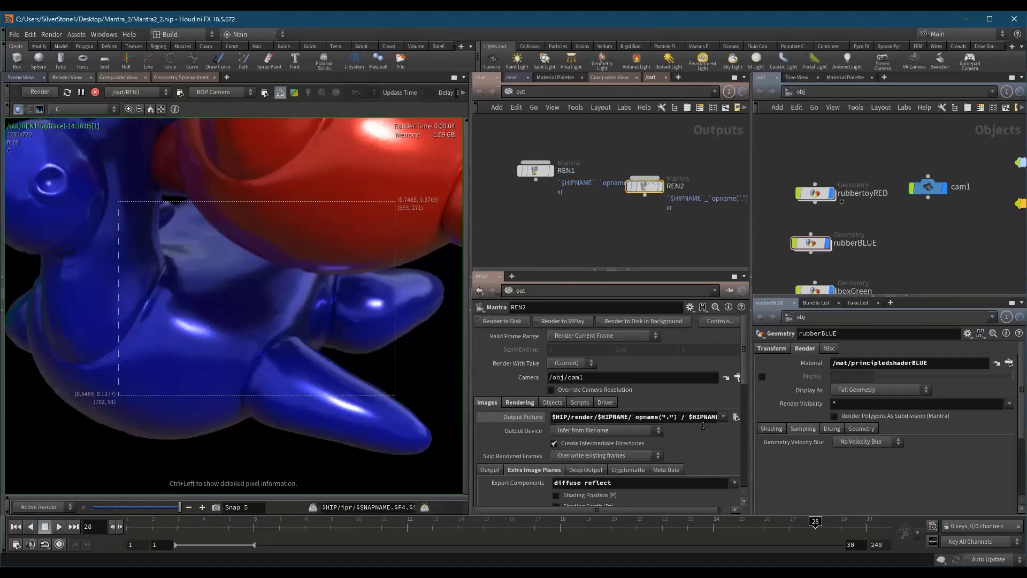
middle_click_drag(633, 214, 638, 194)
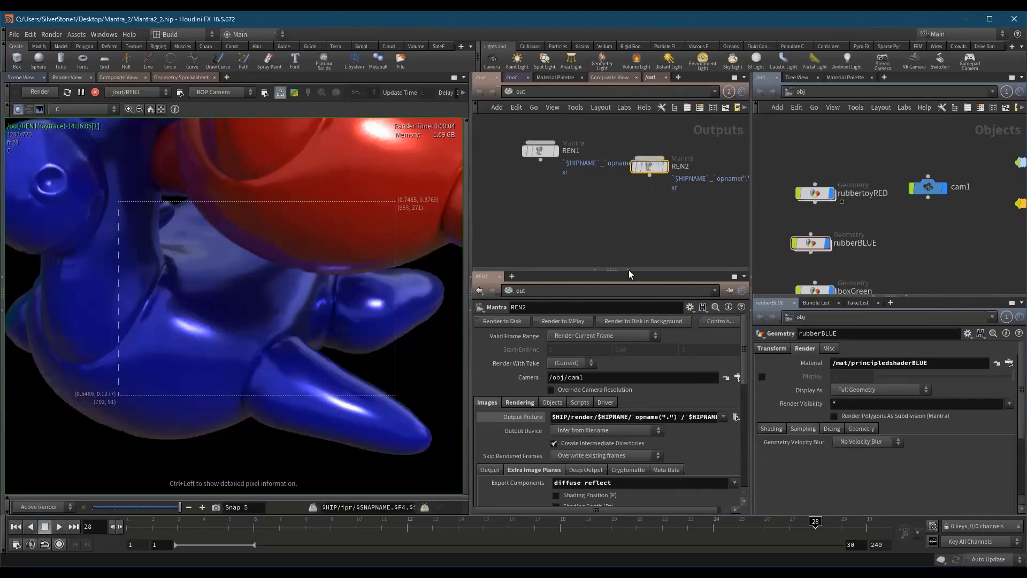
left_click_drag(646, 170, 590, 196, "alt")
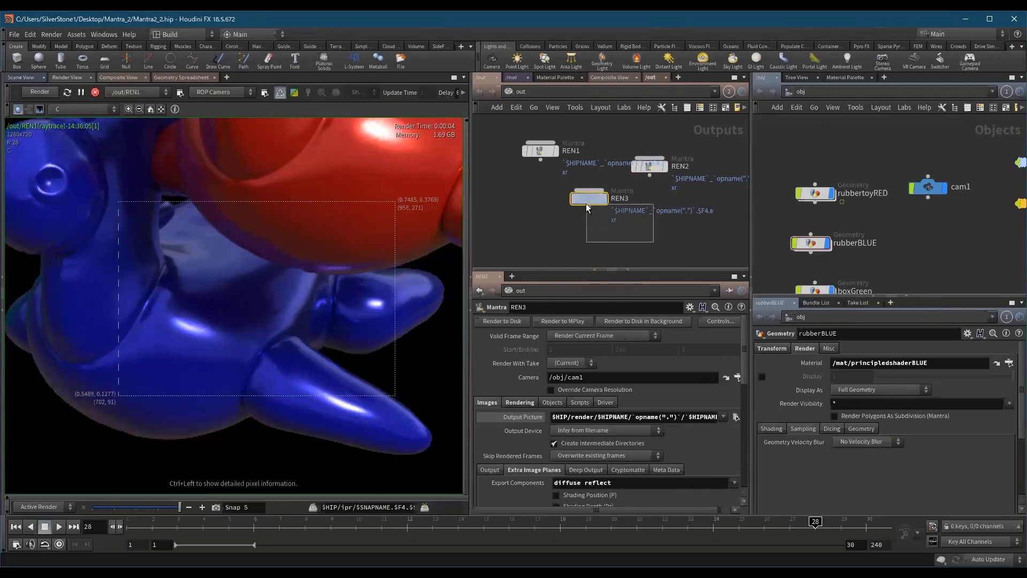
key("Delete")
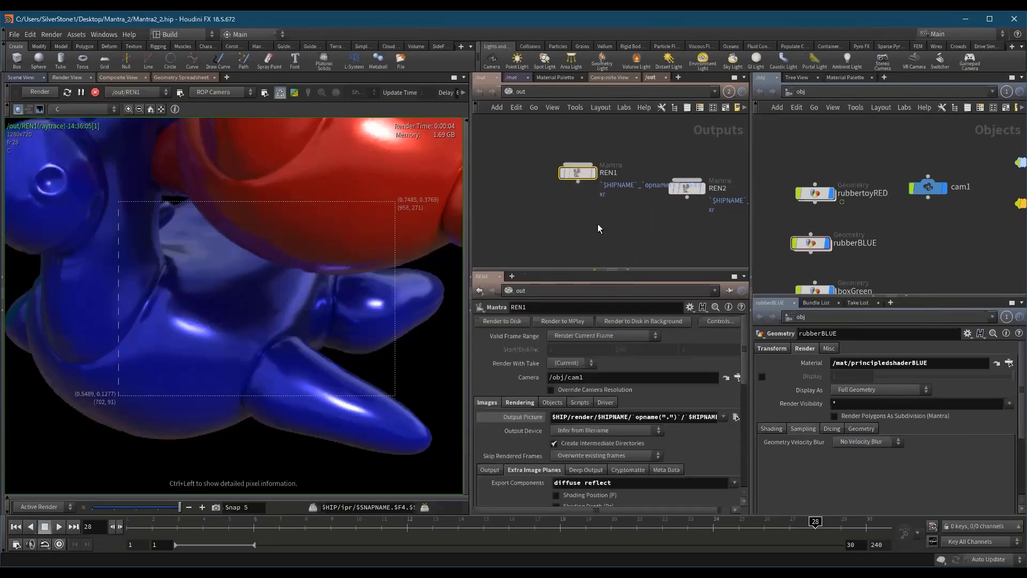
- Review REN1's Output options: gaussian -w 2 filter, 16 bit float quantization, checkpoint files
scroll(588, 375, "down", 3)
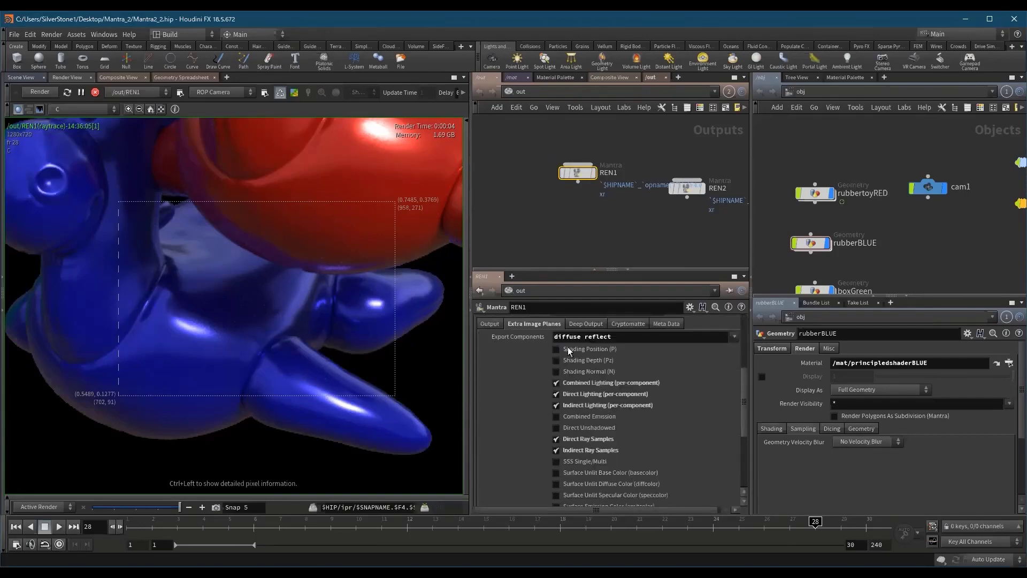
scroll(568, 347, "down", 2)
left_click(493, 326)
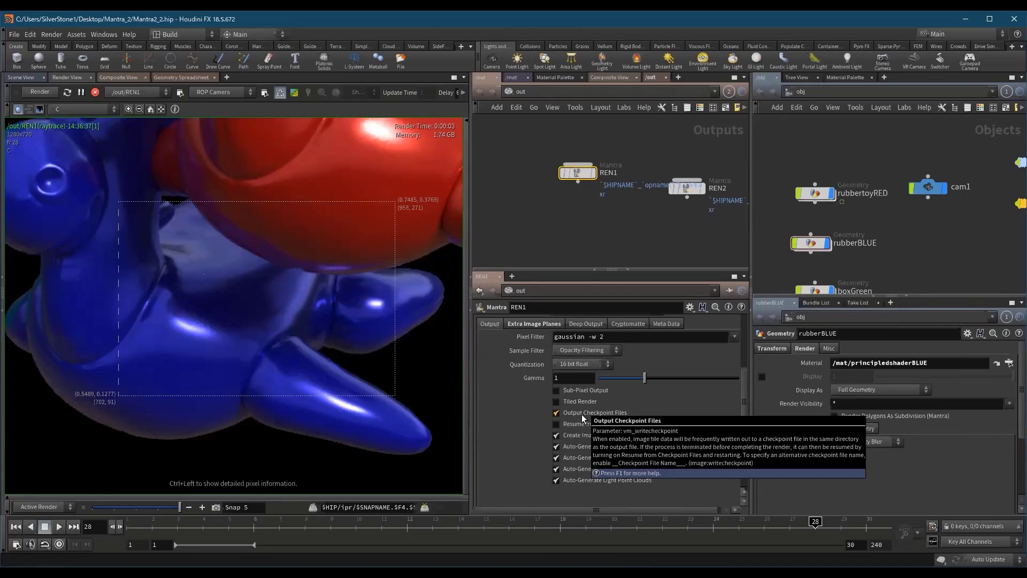
scroll(740, 374, "up", 3)
scroll(740, 373, "down", 2)
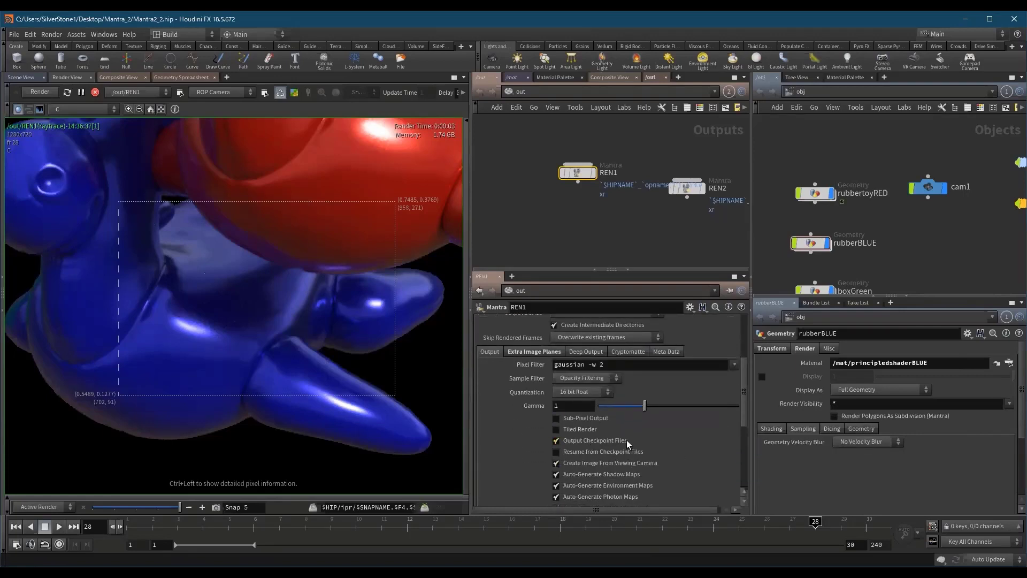
left_click_drag(746, 413, 745, 419)
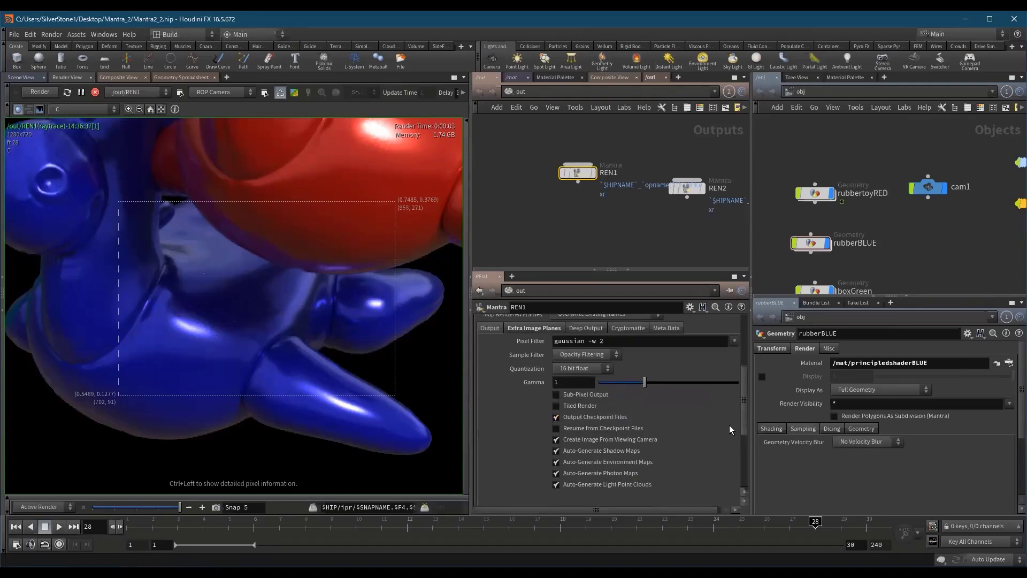
left_click_drag(743, 404, 744, 394)
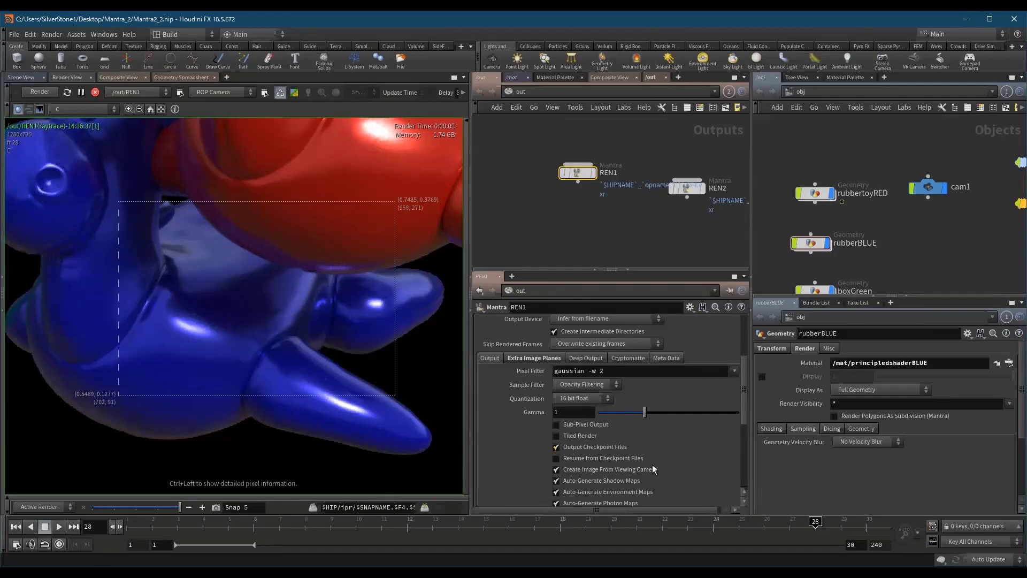
- Turn off Output Checkpoint Files and return to REN1's Extra Image Planes list
left_click(556, 448)
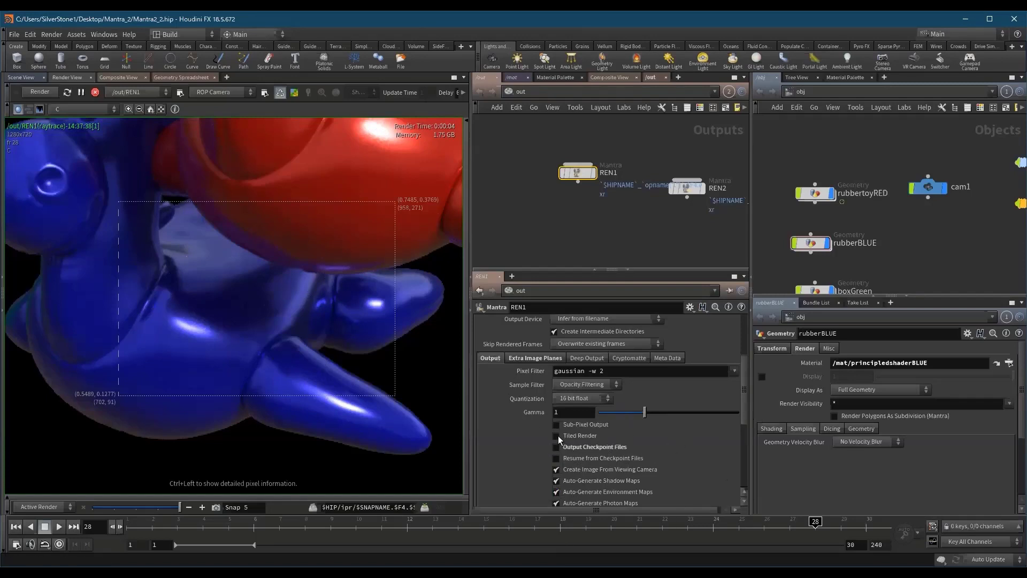
scroll(673, 459, "down", 2)
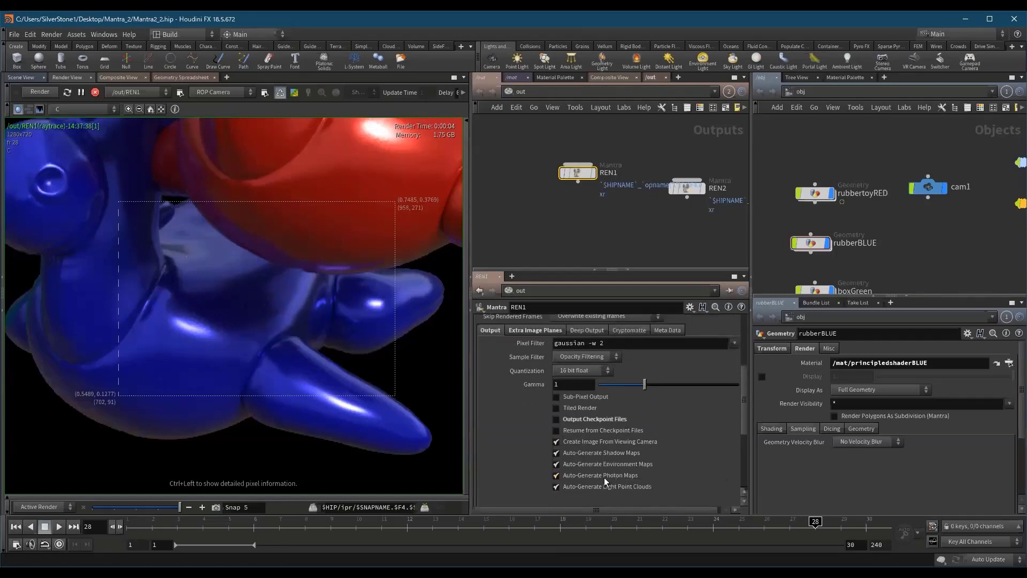
left_click(525, 328)
scroll(742, 399, "down", 1)
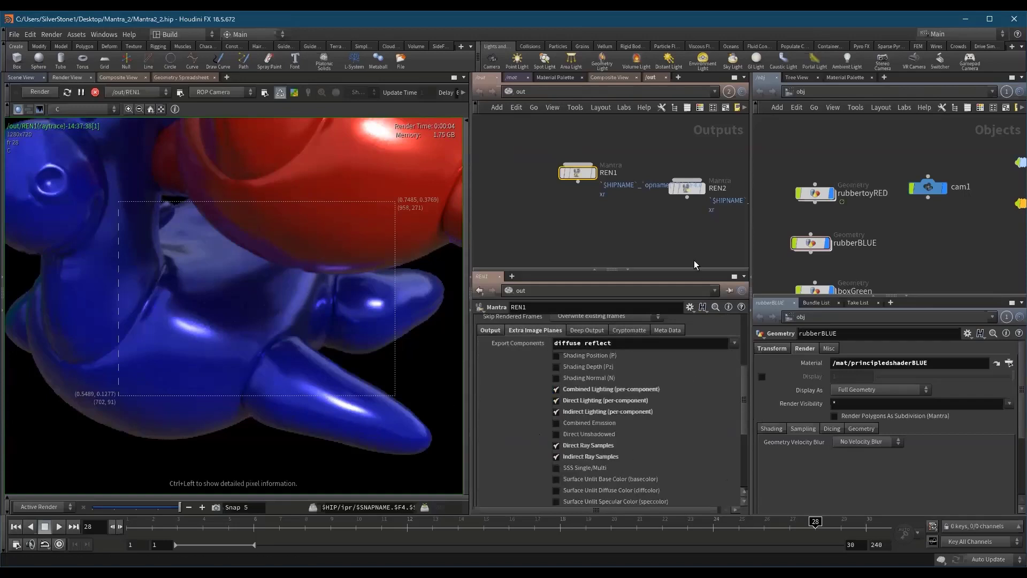
scroll(599, 400, "up", 2)
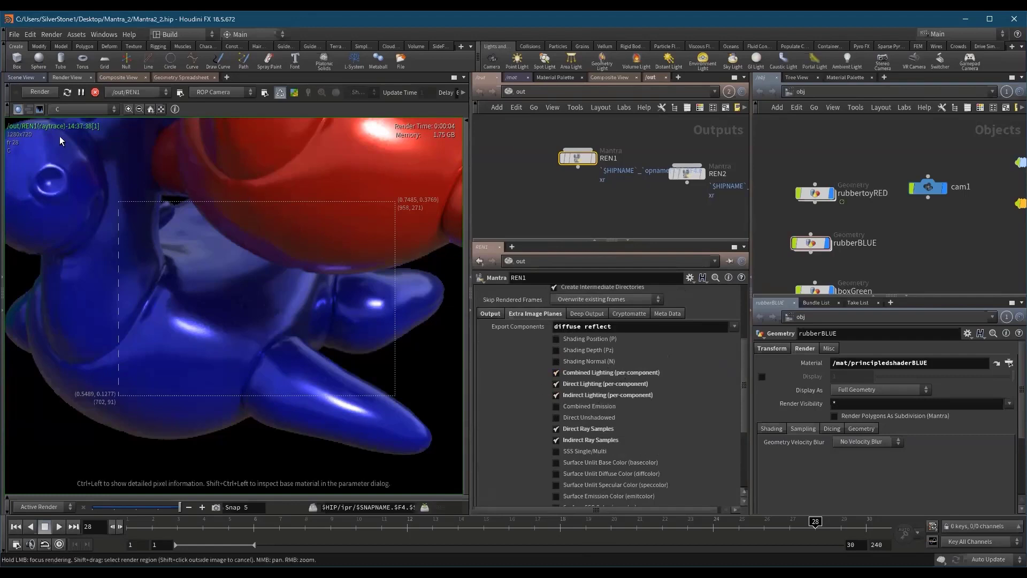
- Preview the direct_reflect pass in Render View, then return to the C plane
left_click(83, 109)
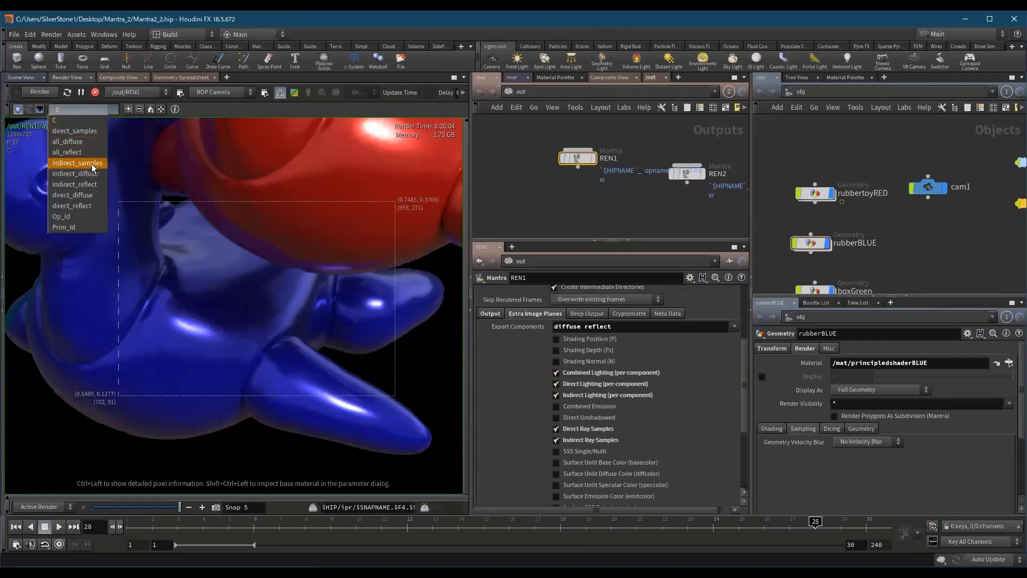
left_click(85, 207)
left_click(95, 110)
left_click(90, 121)
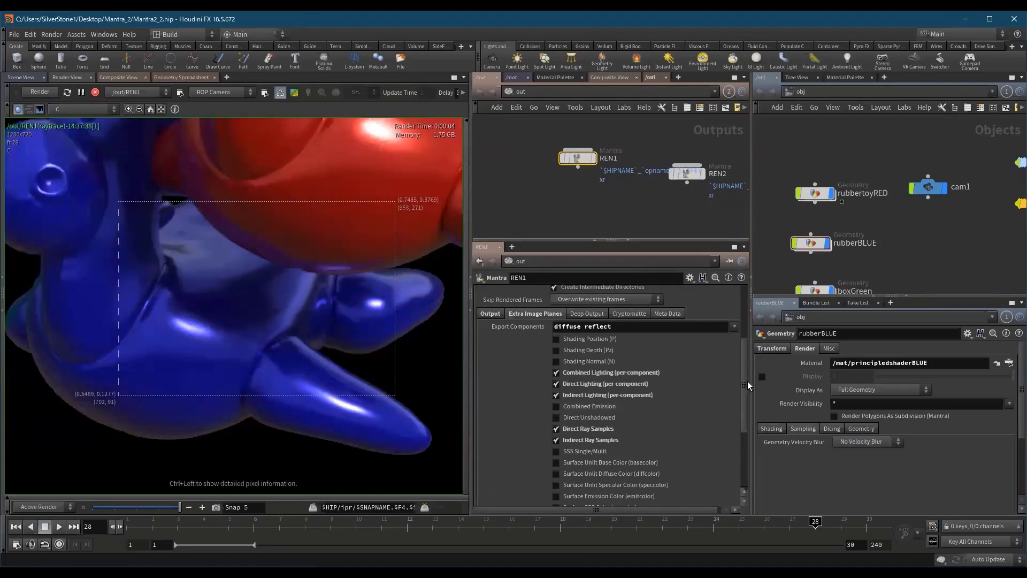
- Show REN1's Deep Output settings and list the Deep Resolver choices
scroll(747, 381, "up", 3)
left_click(587, 375)
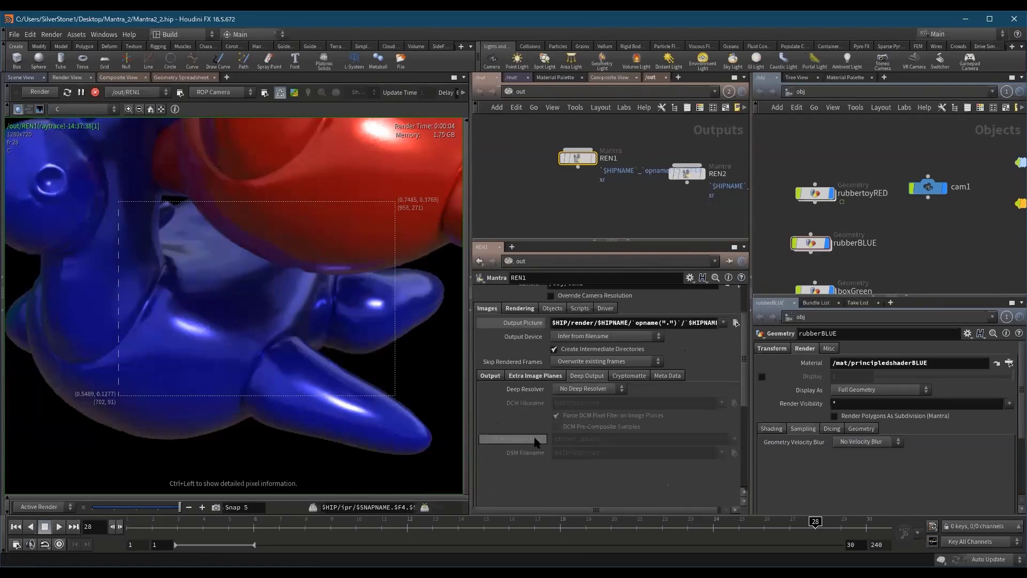
left_click(605, 389)
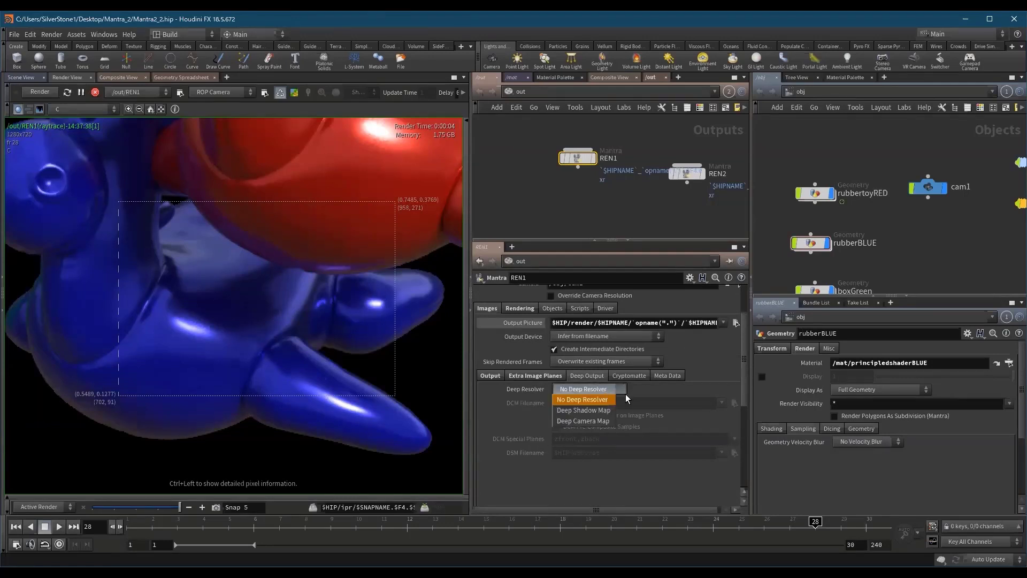
- Try Deep Shadow Map, revert to No Deep Resolver, and add one Cryptomatte layer
left_click(604, 410)
left_click(598, 390)
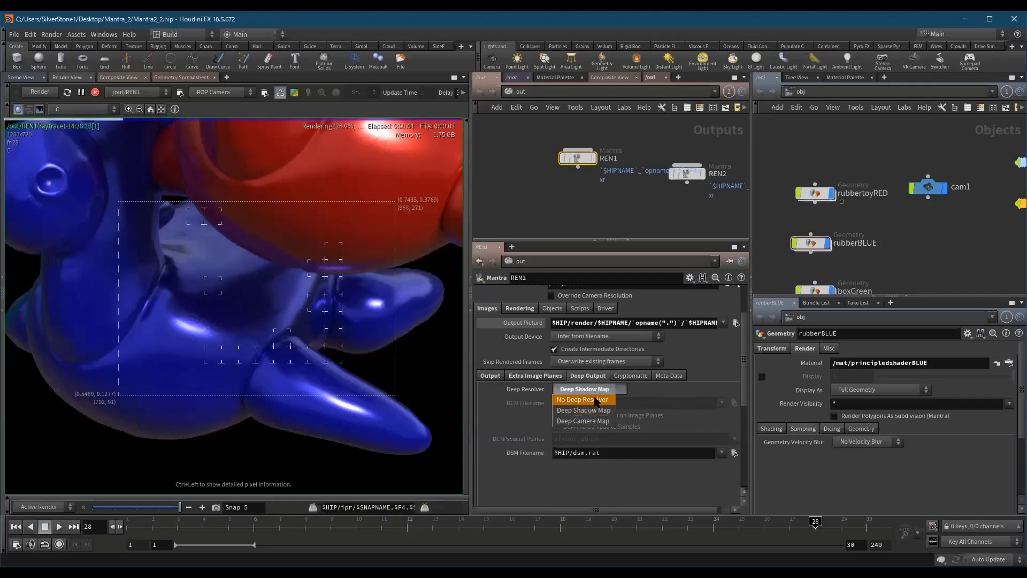
left_click(595, 400)
left_click(640, 374)
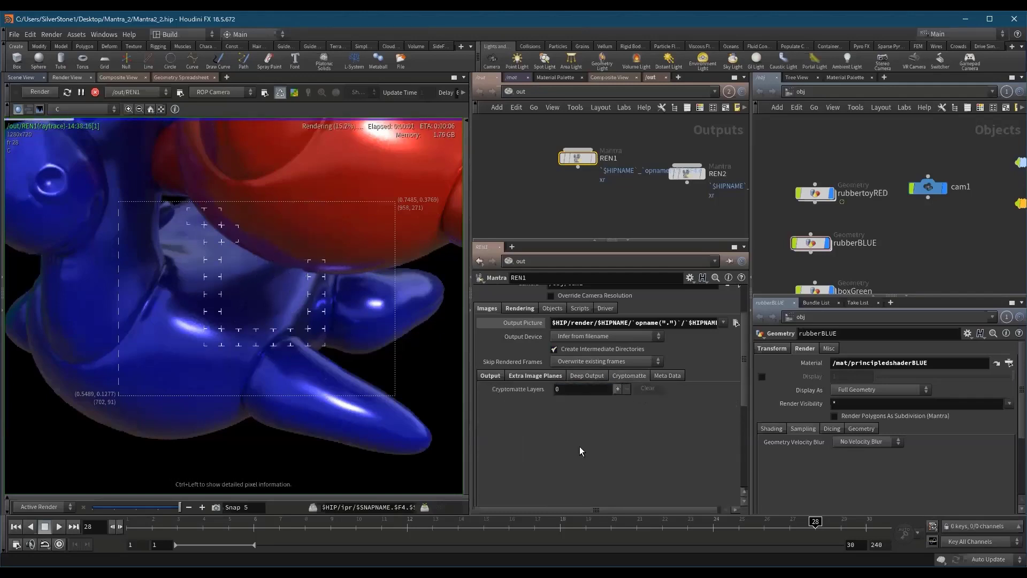
left_click(618, 388)
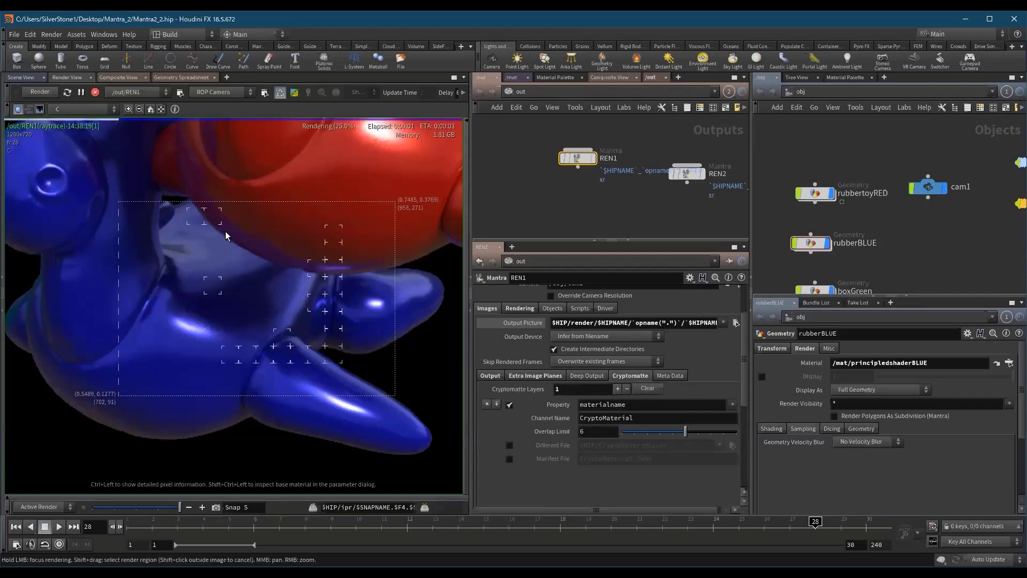
- Review REN1's image metadata settings and the Rendering tab's engine and sampling settings
left_click(673, 376)
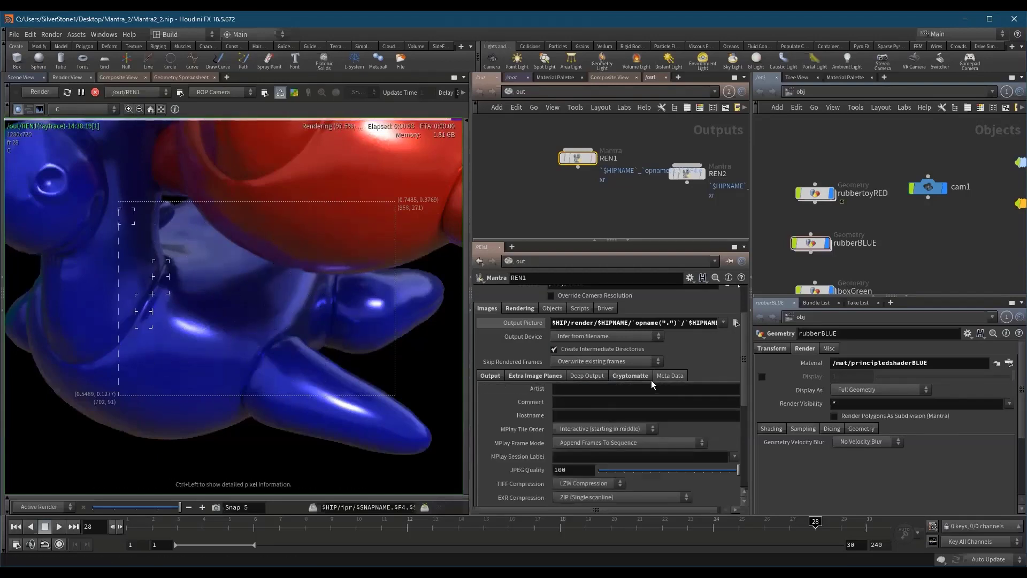
left_click(647, 376)
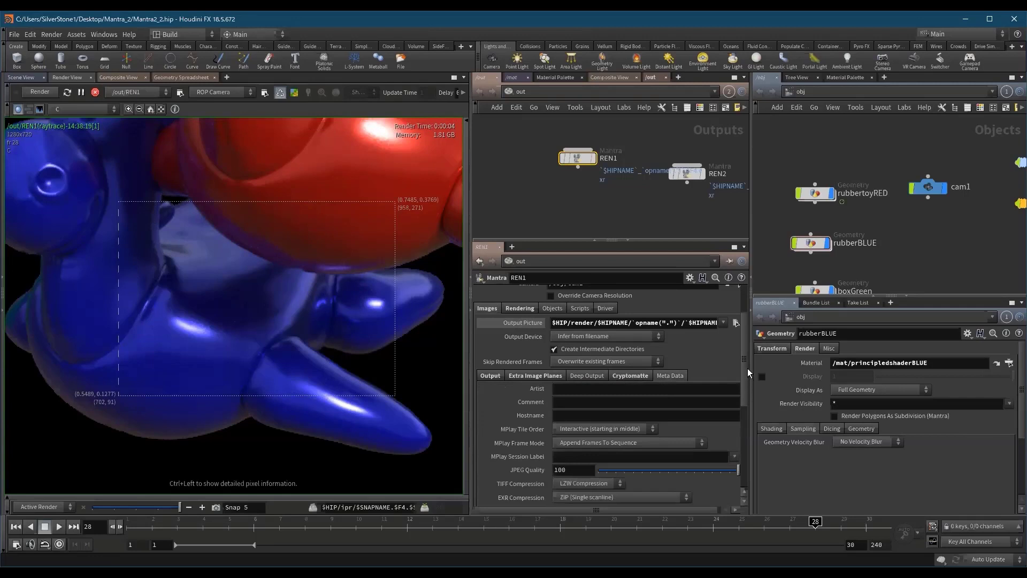
left_click_drag(746, 368, 753, 382)
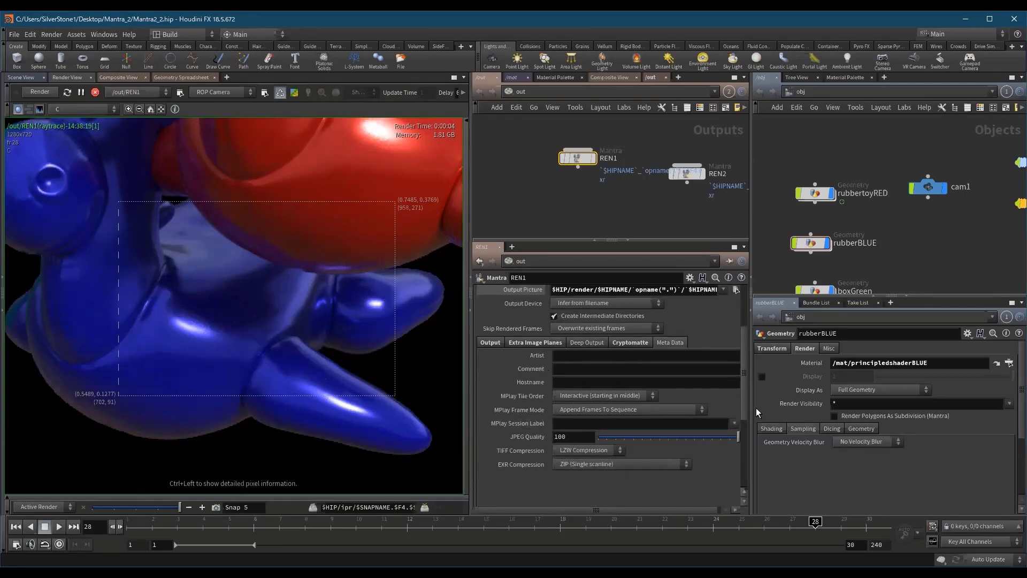
scroll(746, 338, "up", 5)
left_click(520, 372)
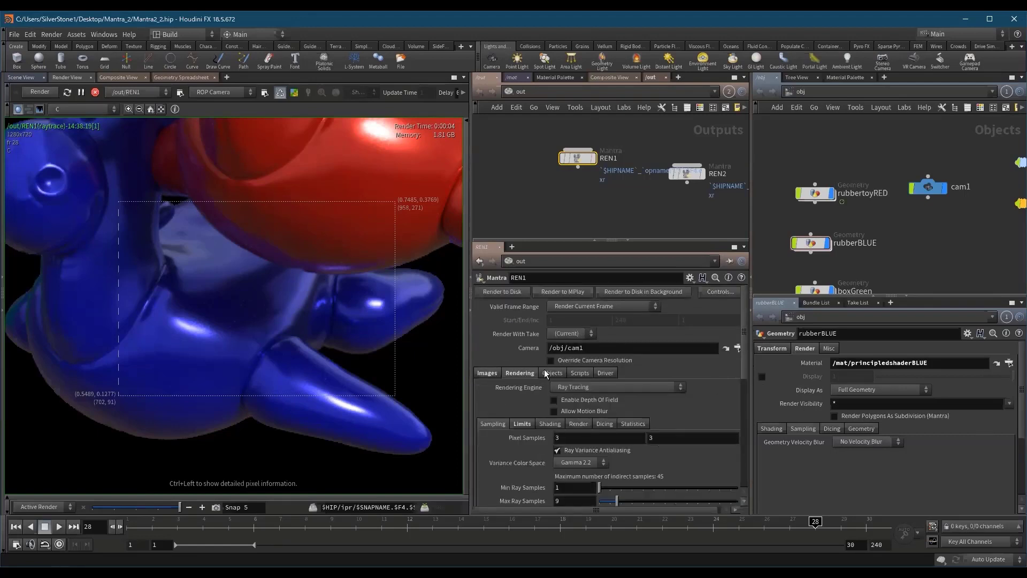
scroll(743, 369, "down", 2)
scroll(743, 369, "up", 2)
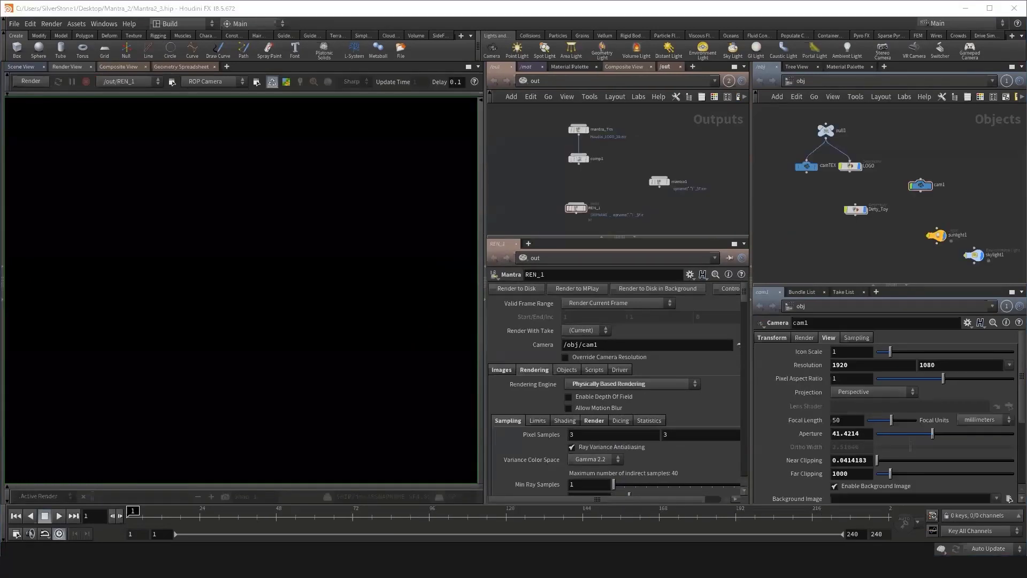
- Select the REN_1 Mantra node in /out and scroll through its Images parameters
left_click(576, 207)
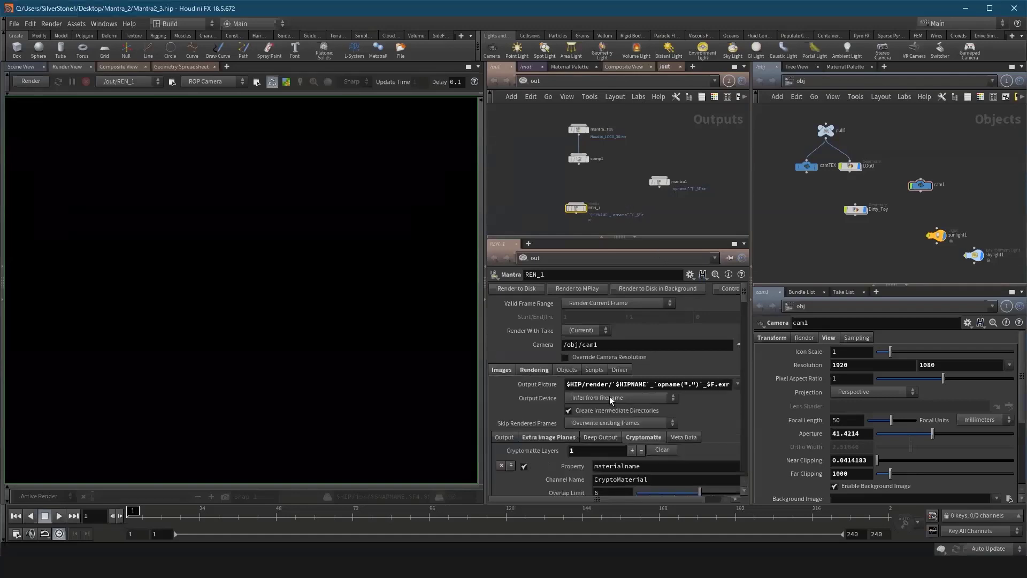
left_click_drag(745, 300, 653, 394)
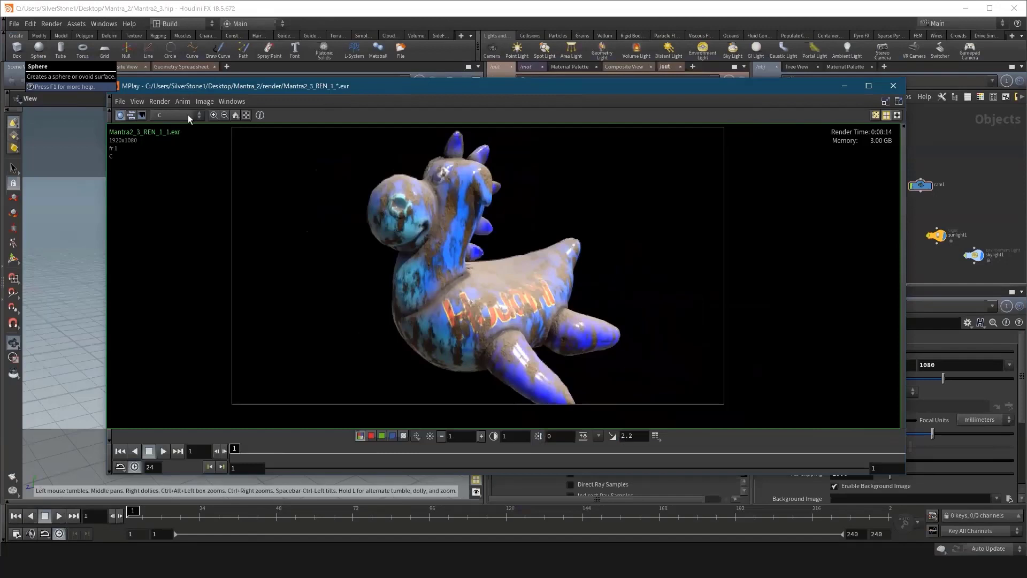
- View the Pz, all_diffuse, all_reflect and P planes of the toy render
left_click(172, 113)
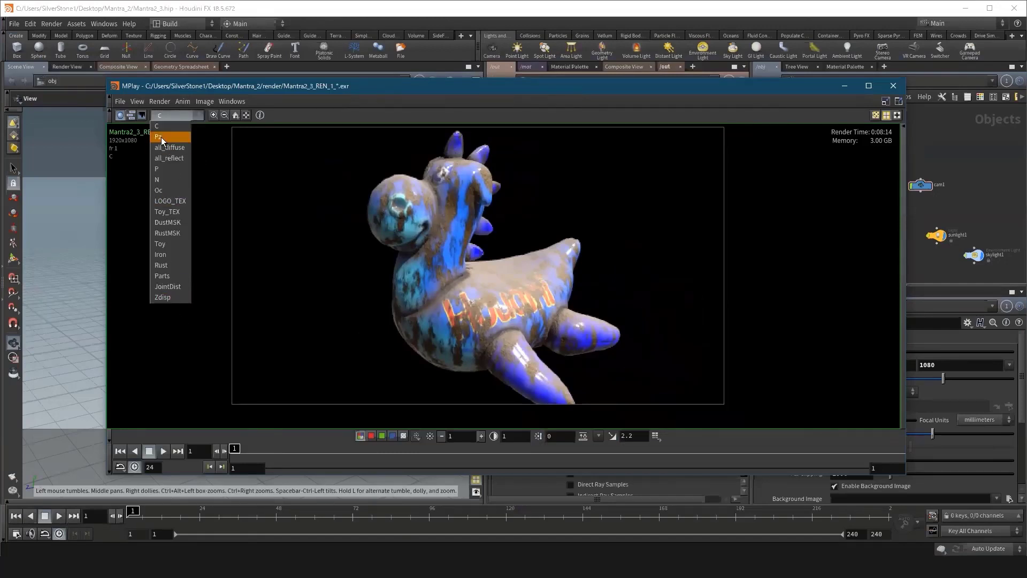
left_click(161, 137)
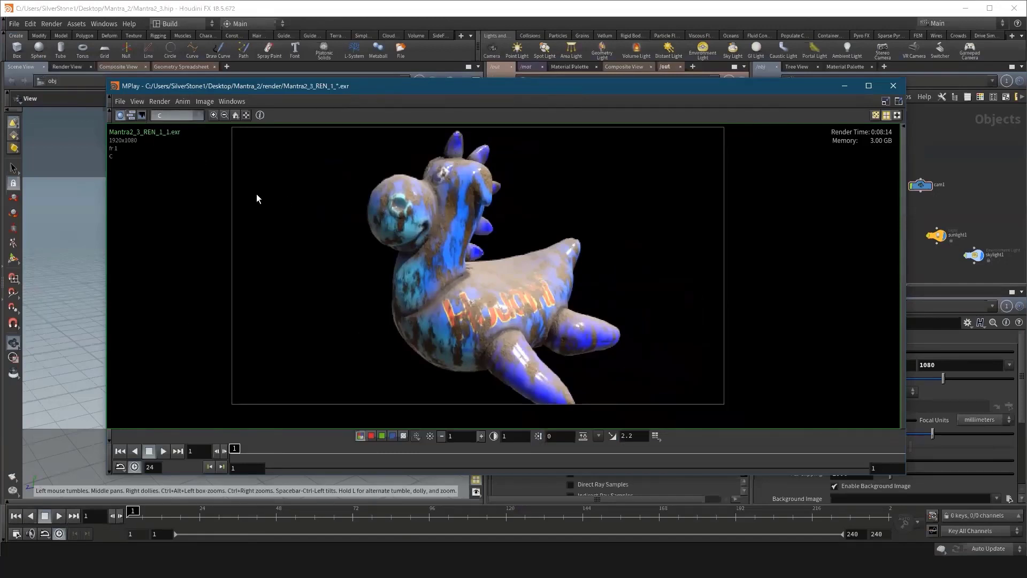
left_click(172, 115)
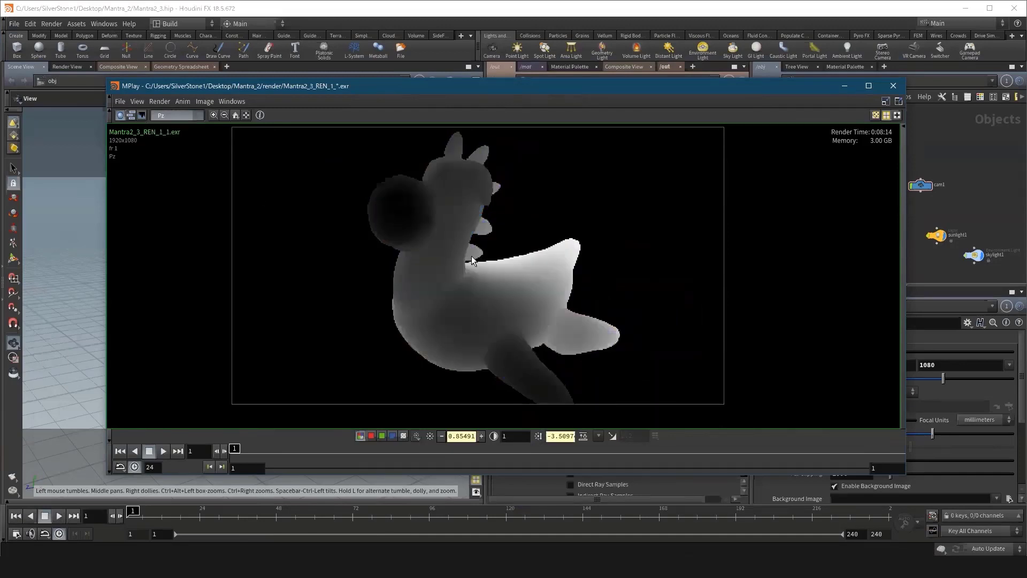
scroll(461, 260, "up", 1)
left_click(175, 115)
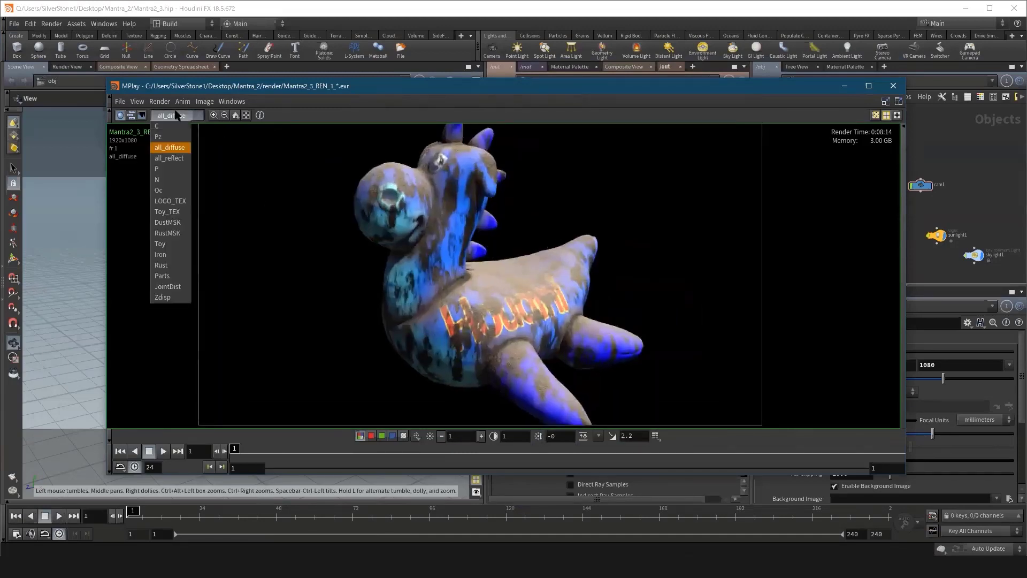
left_click(180, 157)
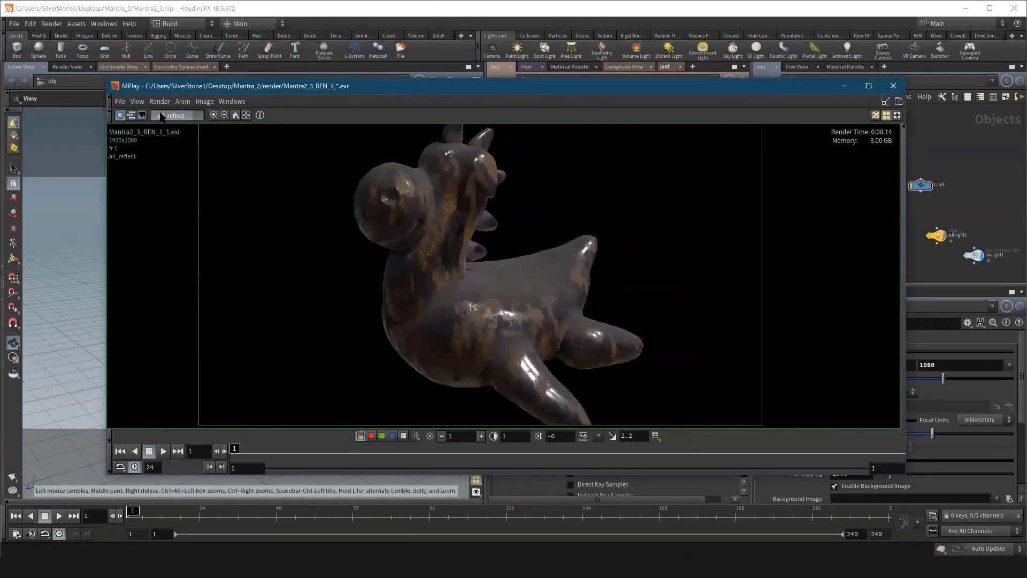
left_click(163, 115)
left_click(178, 169)
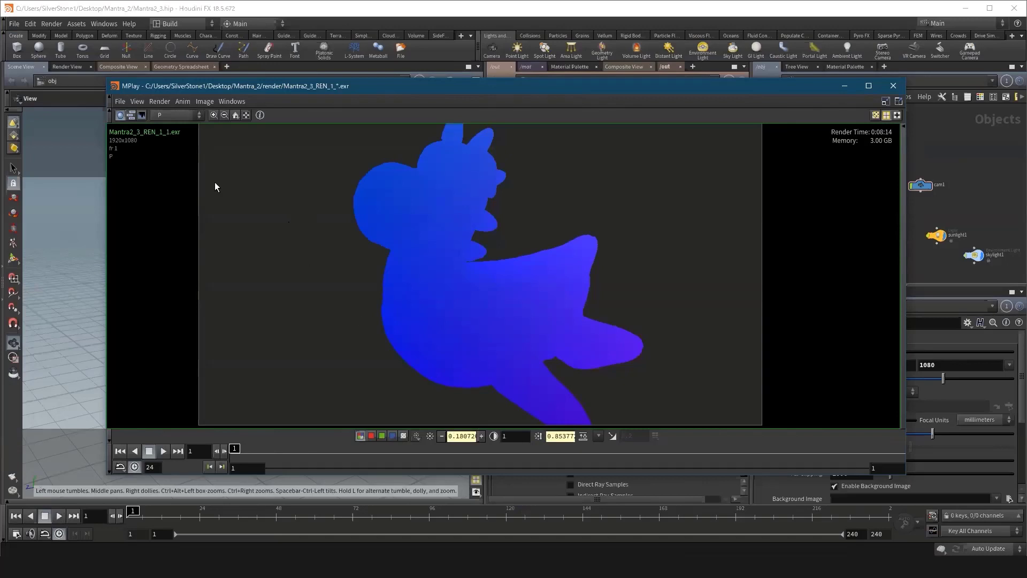
- View the N normals and Oc occlusion planes
left_click(172, 114)
left_click(178, 180)
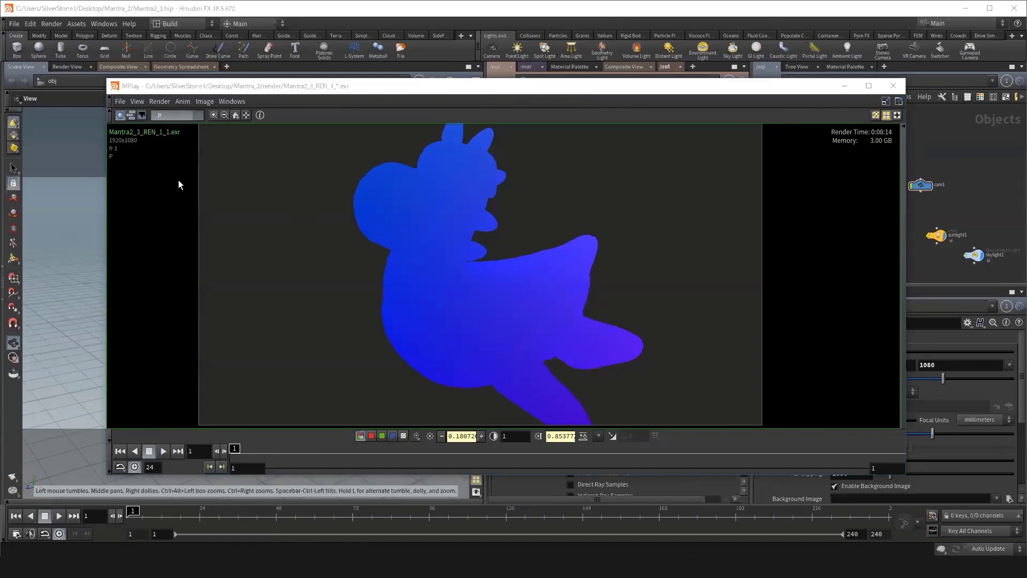
left_click(171, 116)
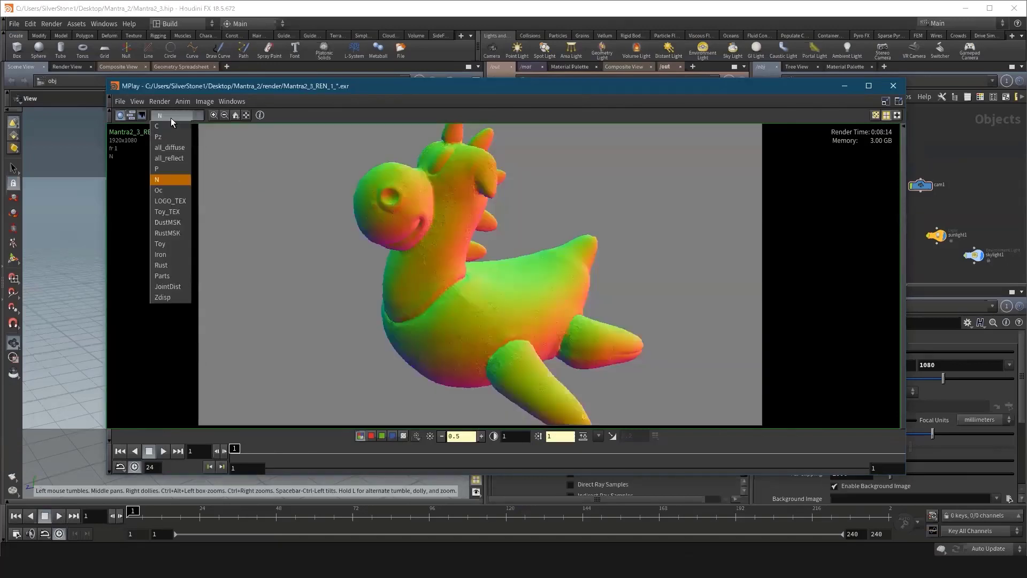
left_click(168, 190)
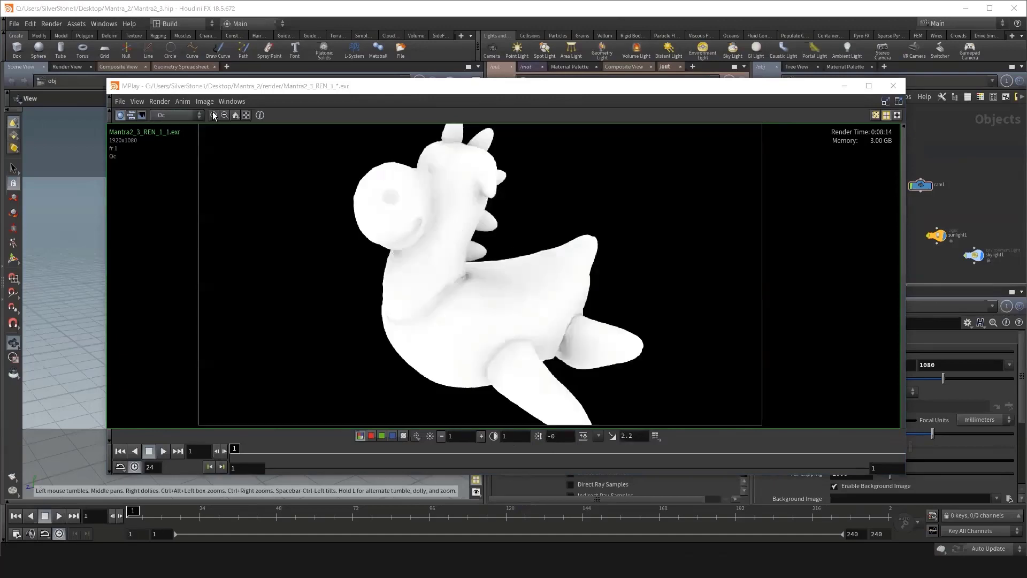
left_click(172, 115)
left_click(176, 190)
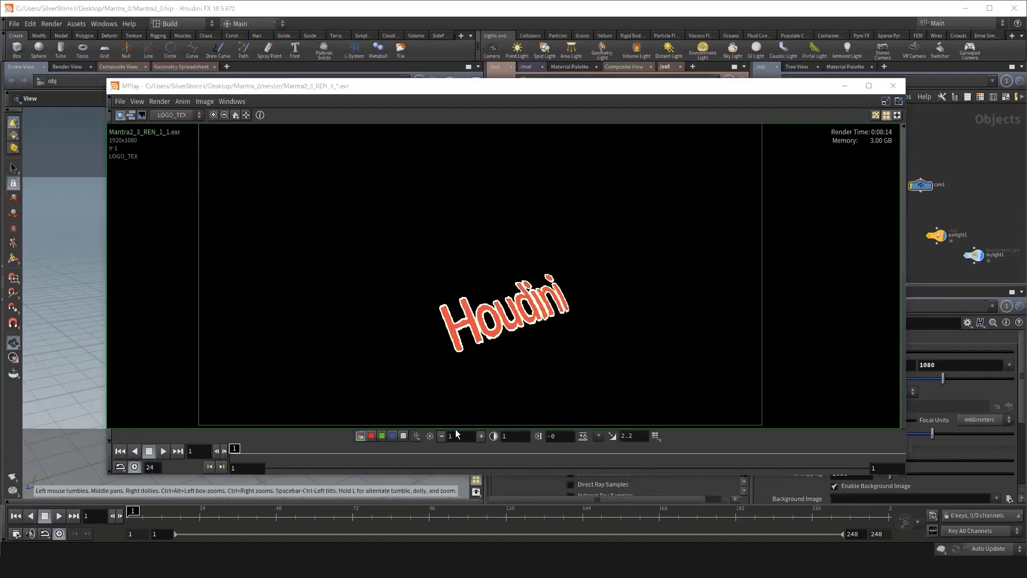
- Switch the MPlay viewer to the Toy_TEX plane
left_click(403, 436)
left_click(360, 436)
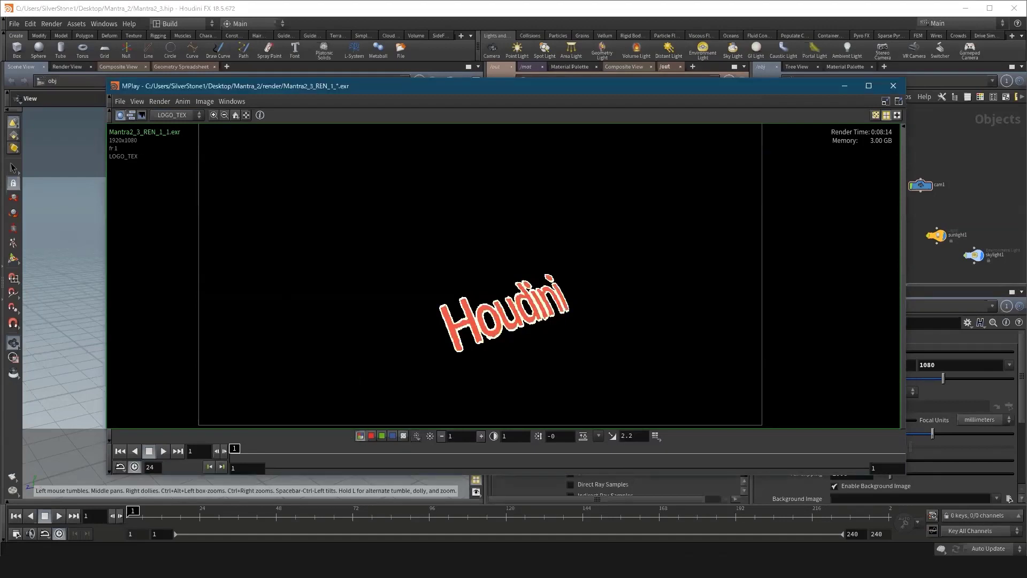
left_click(176, 115)
left_click(177, 212)
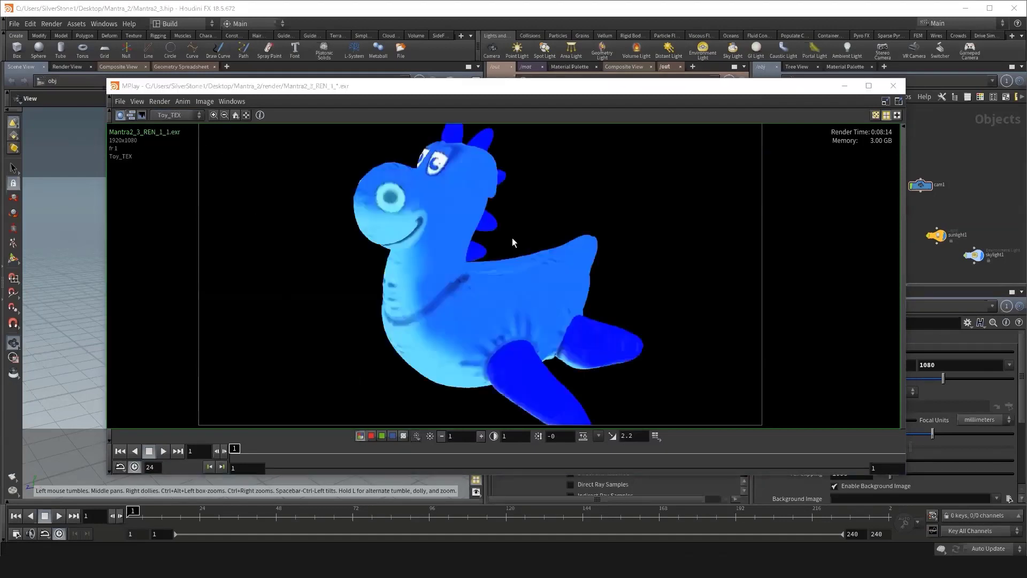
left_click(190, 115)
left_click(166, 224)
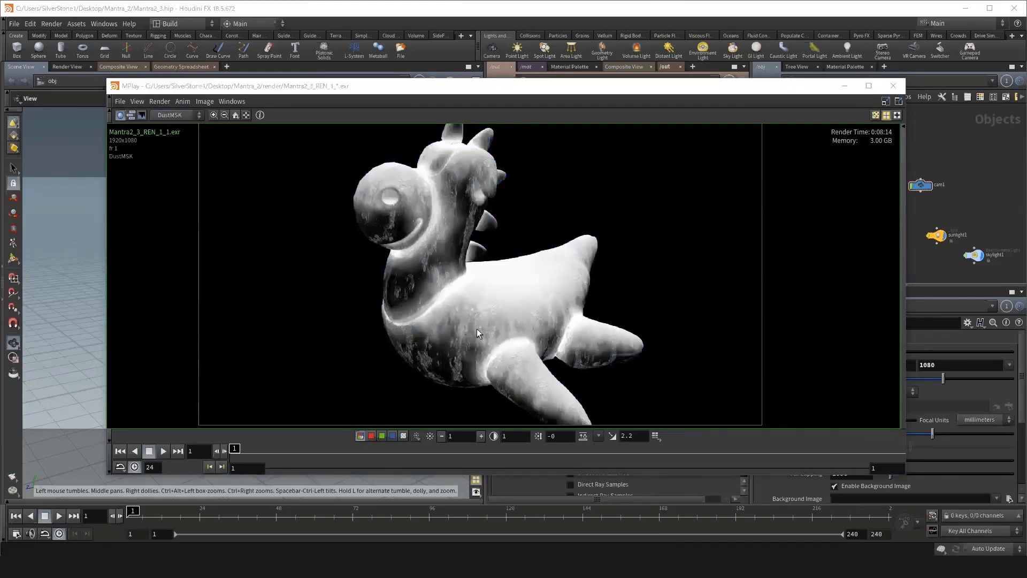
- Enlarge the MPlay window and step from DustMSK to the RustMSK plane
left_click_drag(527, 90, 558, 69)
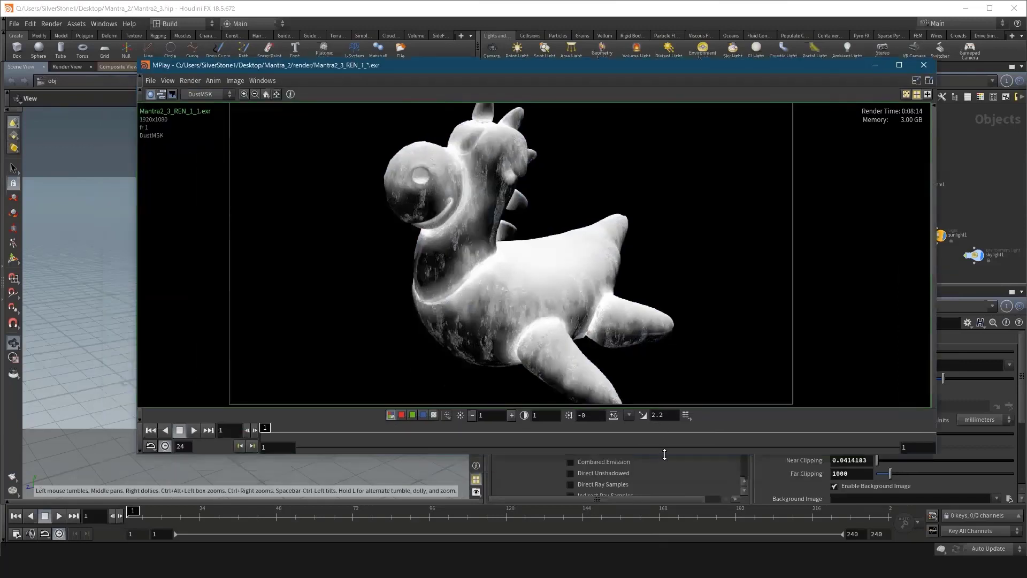
left_click_drag(665, 454, 665, 501)
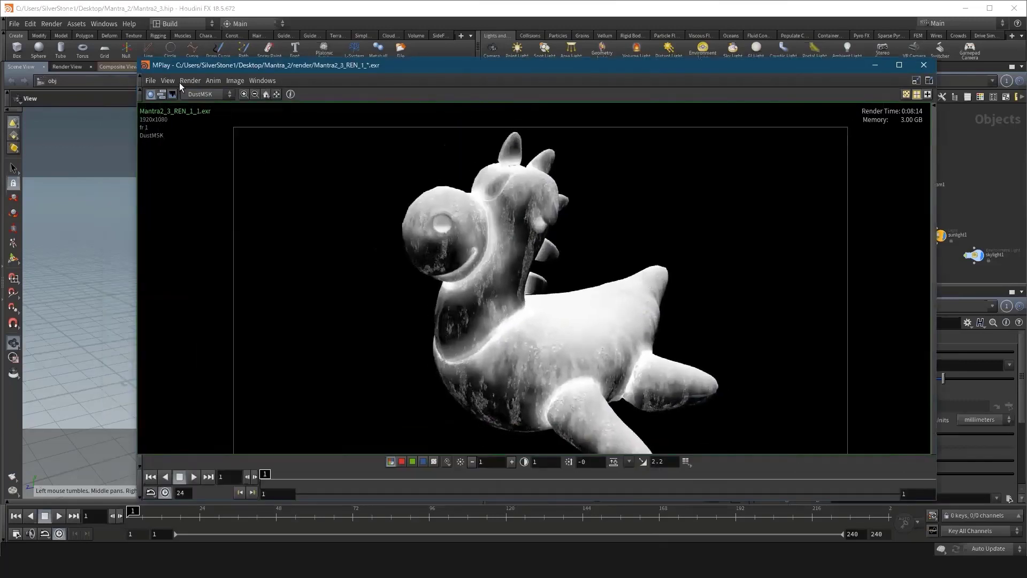
left_click(208, 95)
left_click(213, 203)
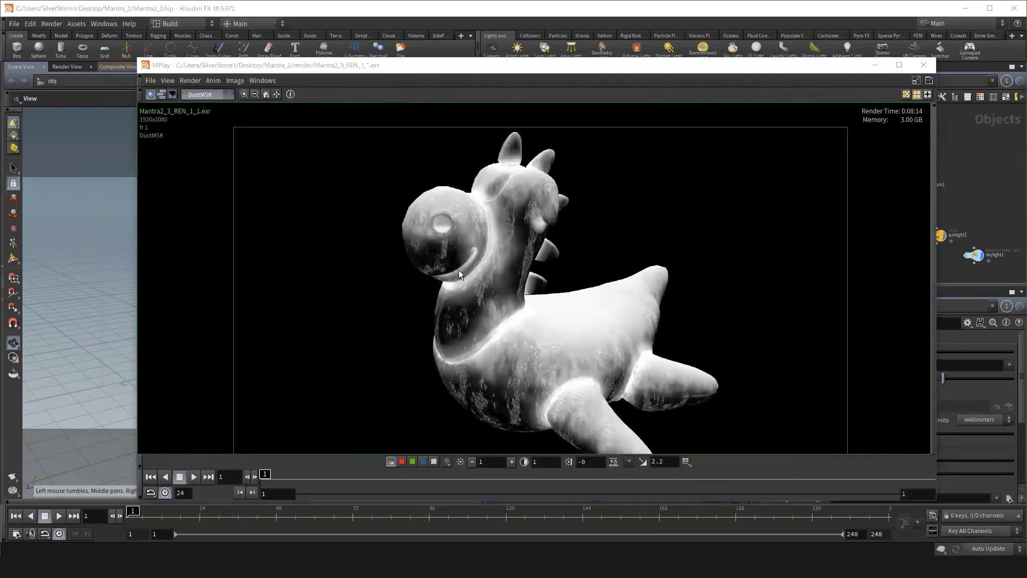
key("Down")
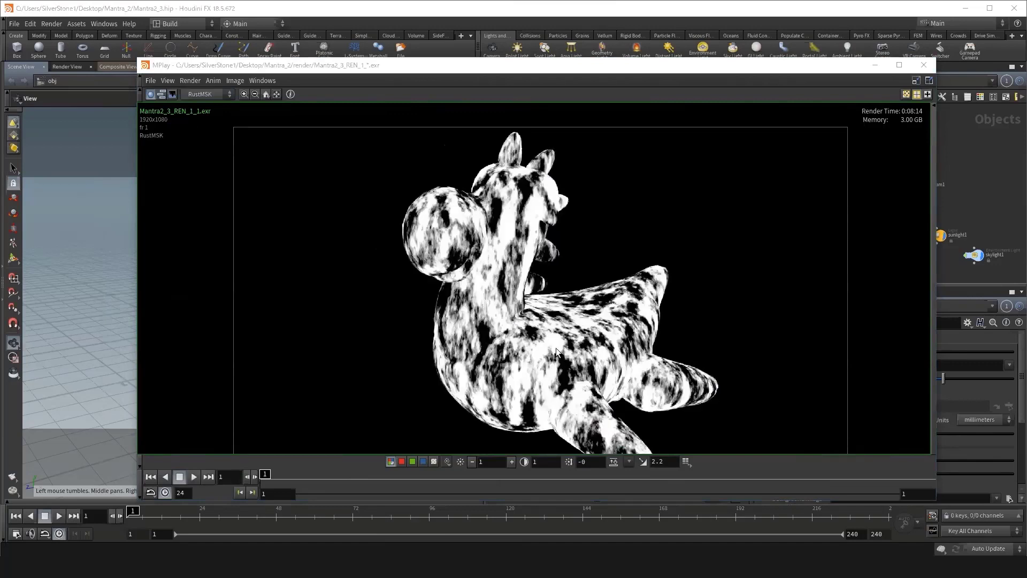
left_click(213, 94)
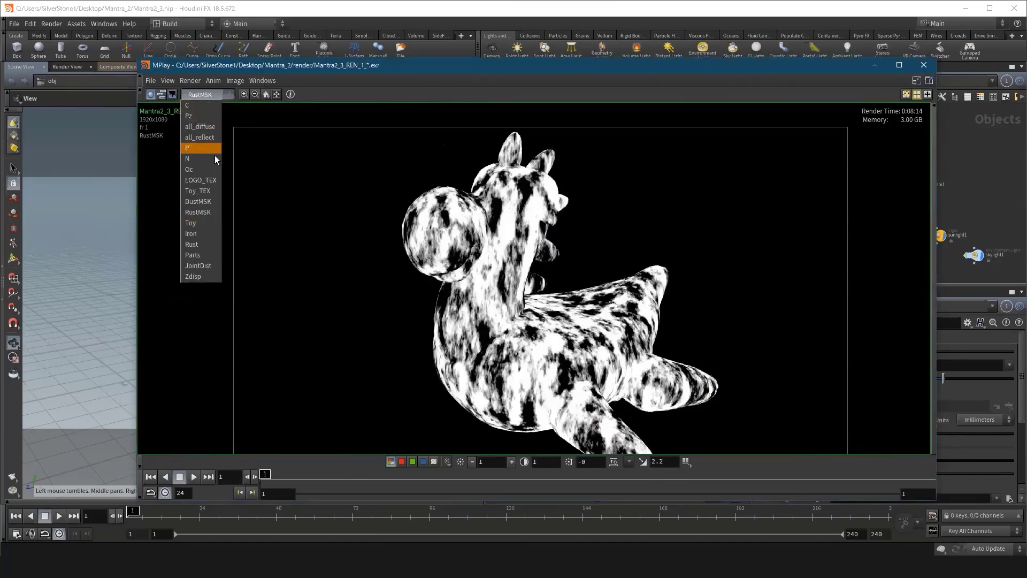
left_click(204, 215)
- Step through the Toy, Iron, Rust and Parts planes
key("Down")
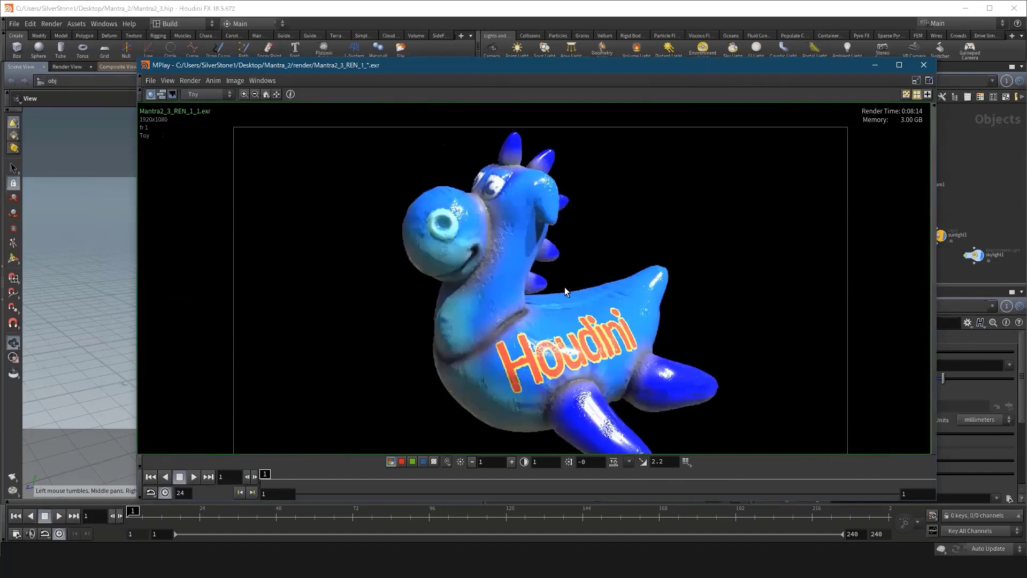
left_click(205, 94)
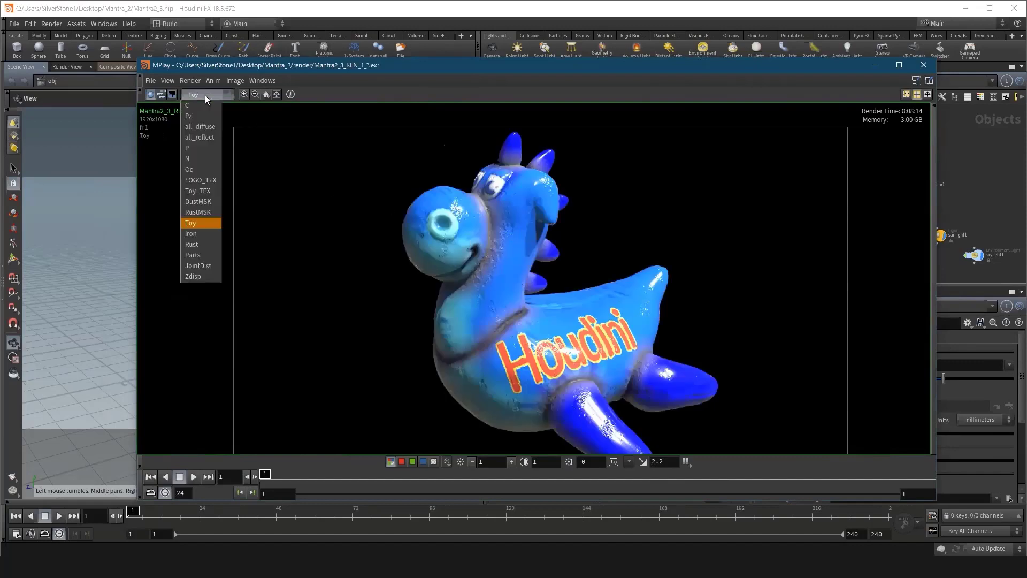
left_click(204, 233)
key("Down")
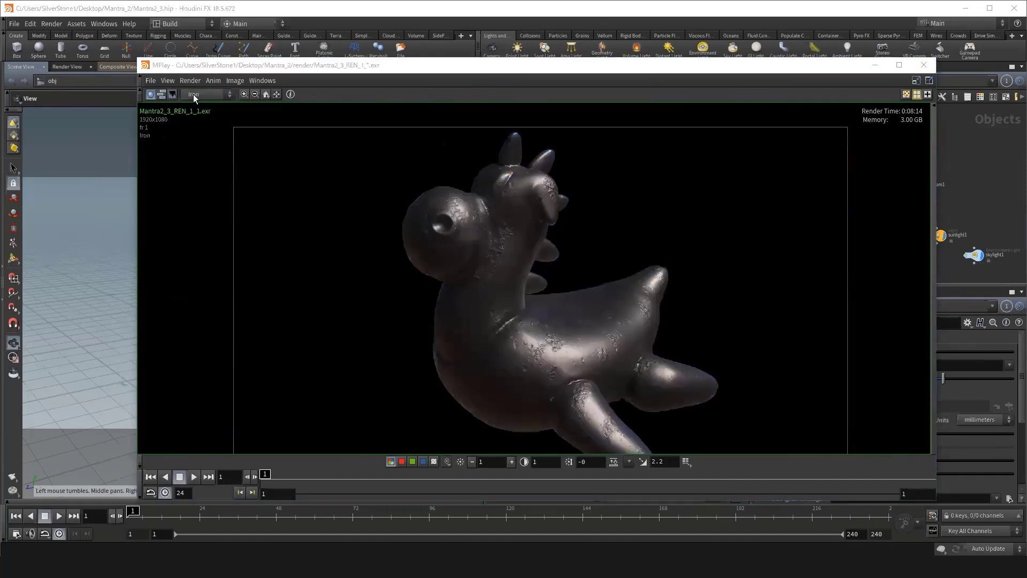
left_click(203, 95)
left_click(201, 244)
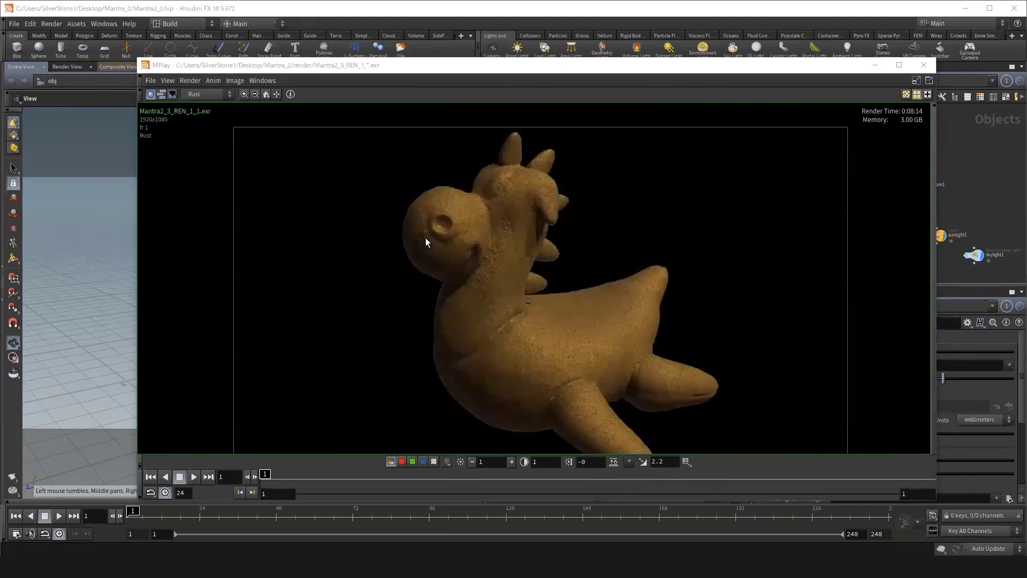
left_click(197, 96)
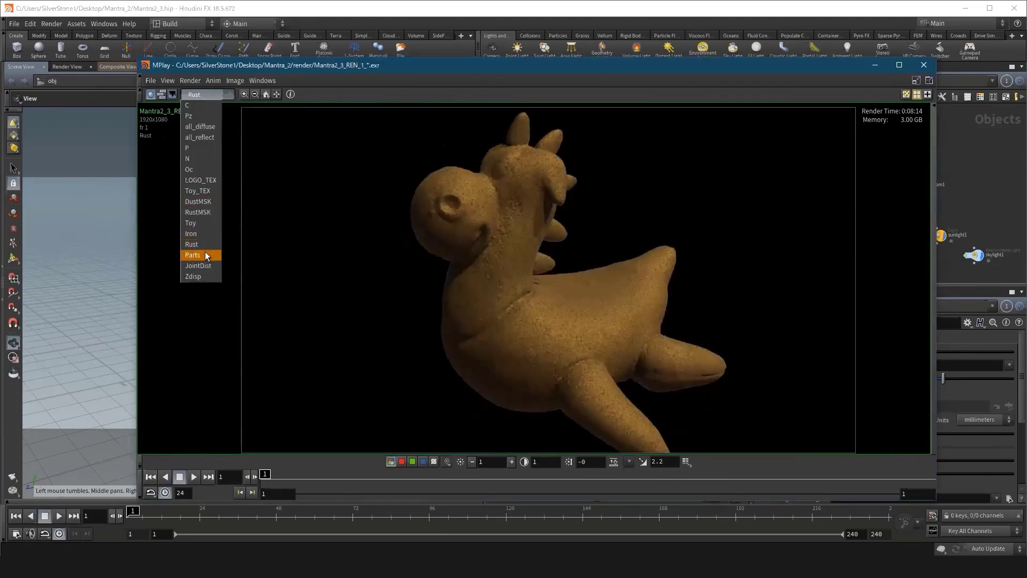
left_click(169, 256)
key("Down")
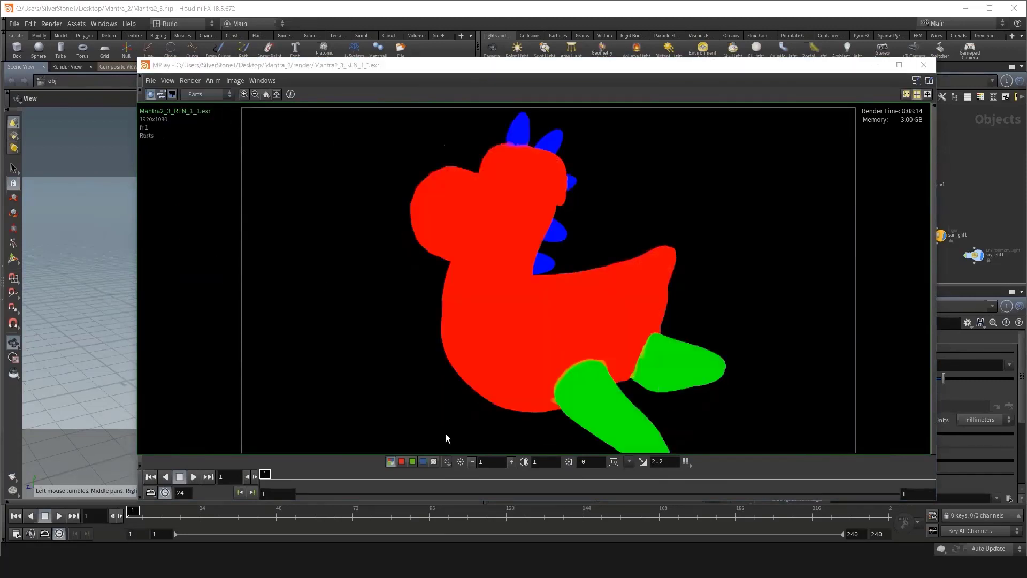
- Isolate the blue channel of the Parts matte, then return to full colour
left_click(401, 461)
left_click(423, 461)
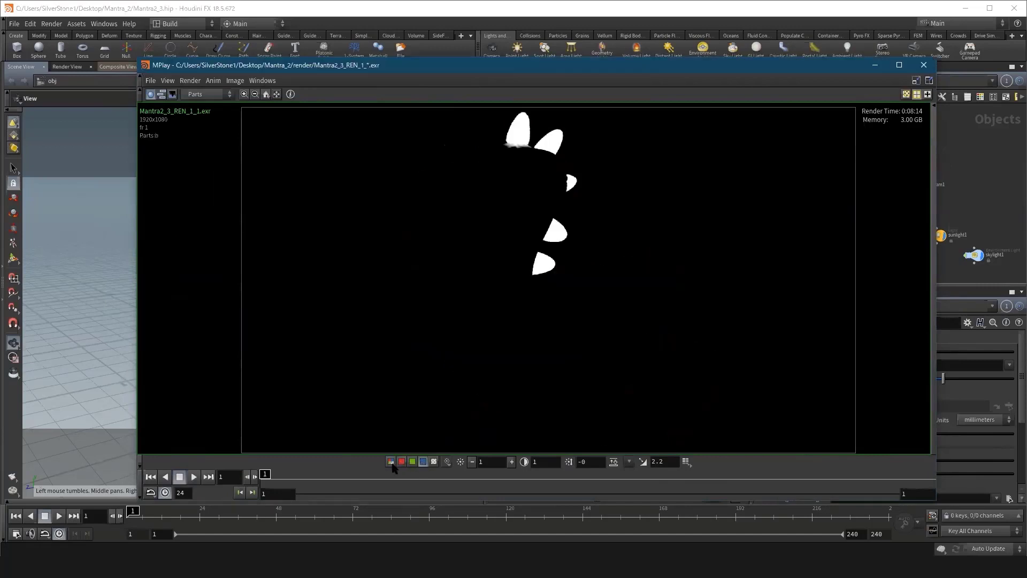
left_click(391, 461)
left_click(207, 93)
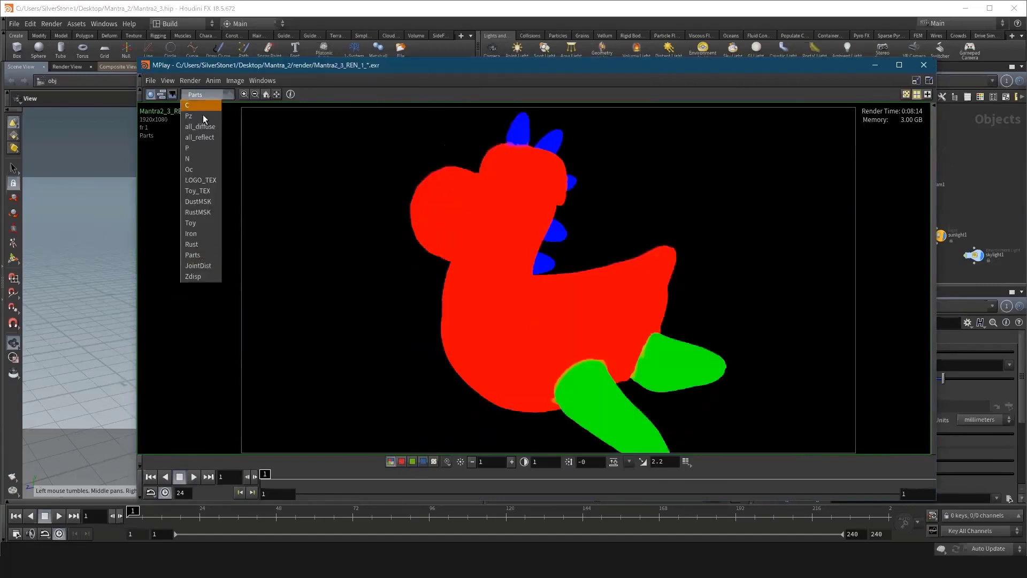
left_click(208, 267)
- Step on to the JointDist and Zdisp planes, then close MPlay with Escape
key("Down")
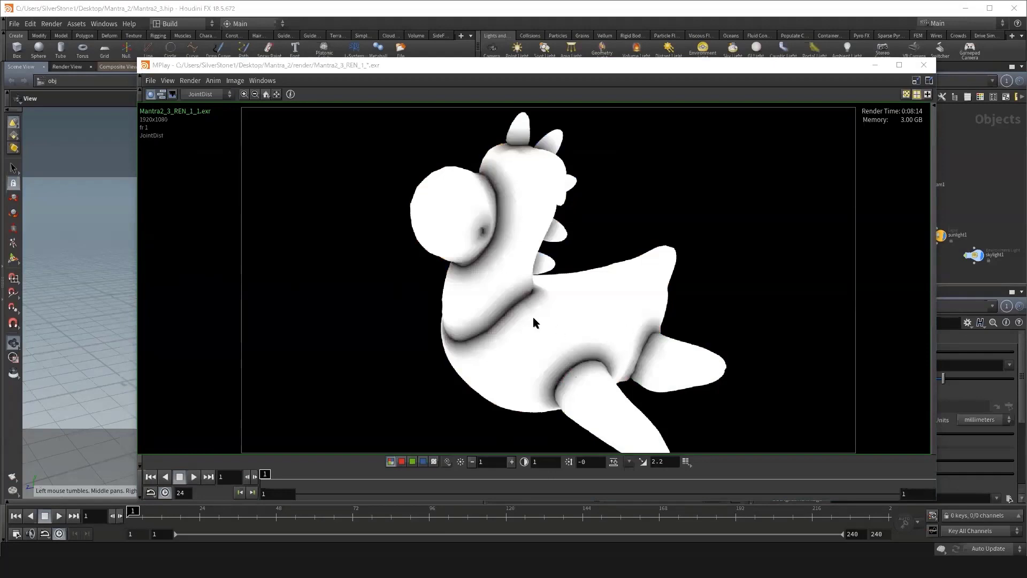
left_click(211, 94)
left_click(208, 276)
key("Down")
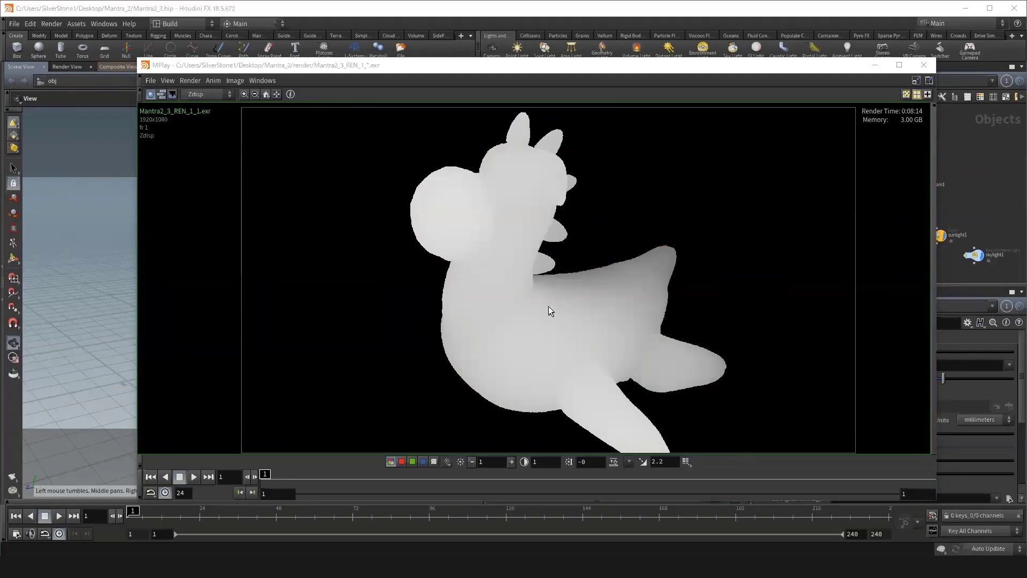
left_click(587, 77)
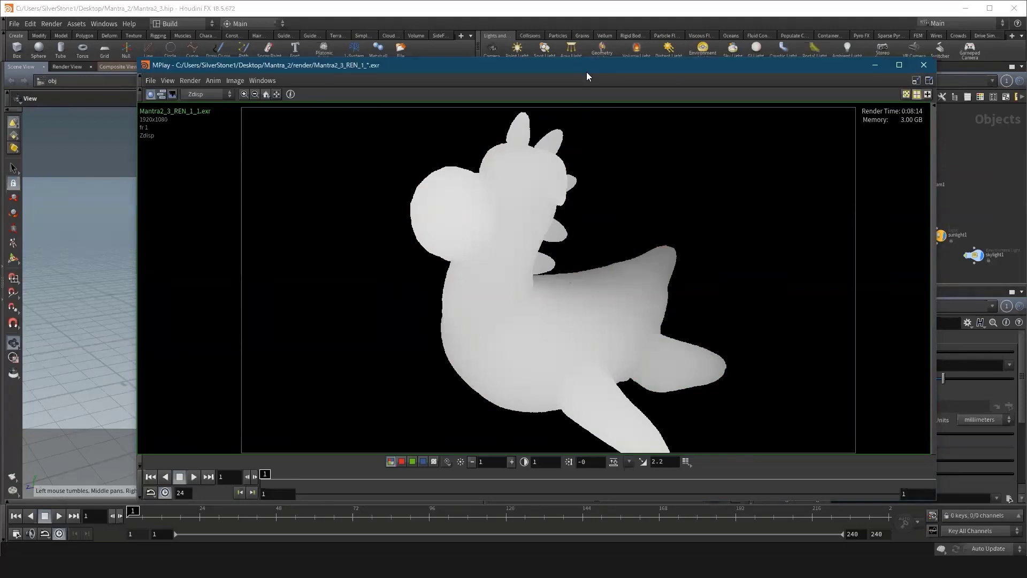
key("Escape")
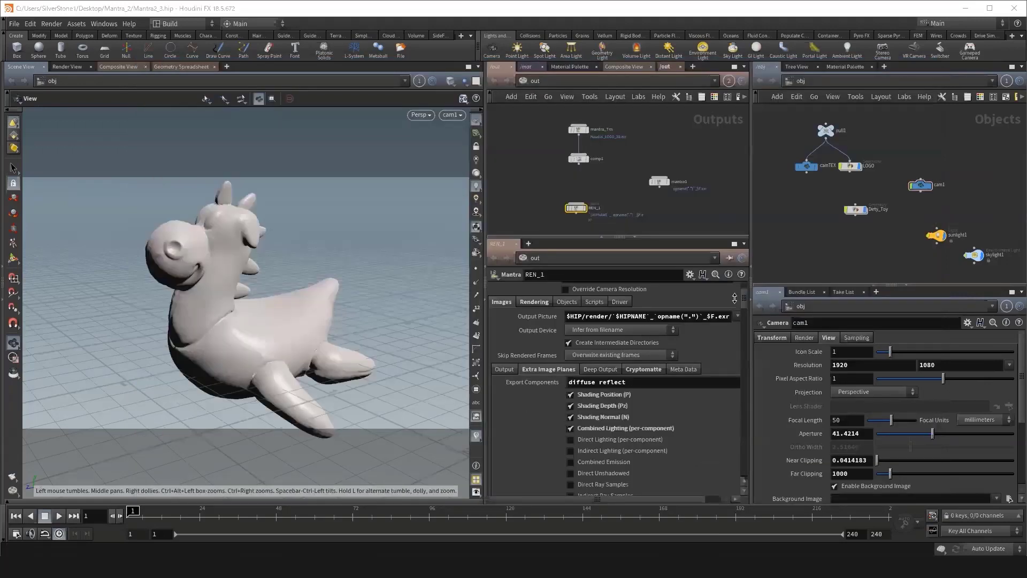
- Reposition MPlay and show the Pz depth plane
mouse_move(748, 300)
left_mouse_down()
mouse_move(751, 417)
mouse_move(746, 296)
left_mouse_up()
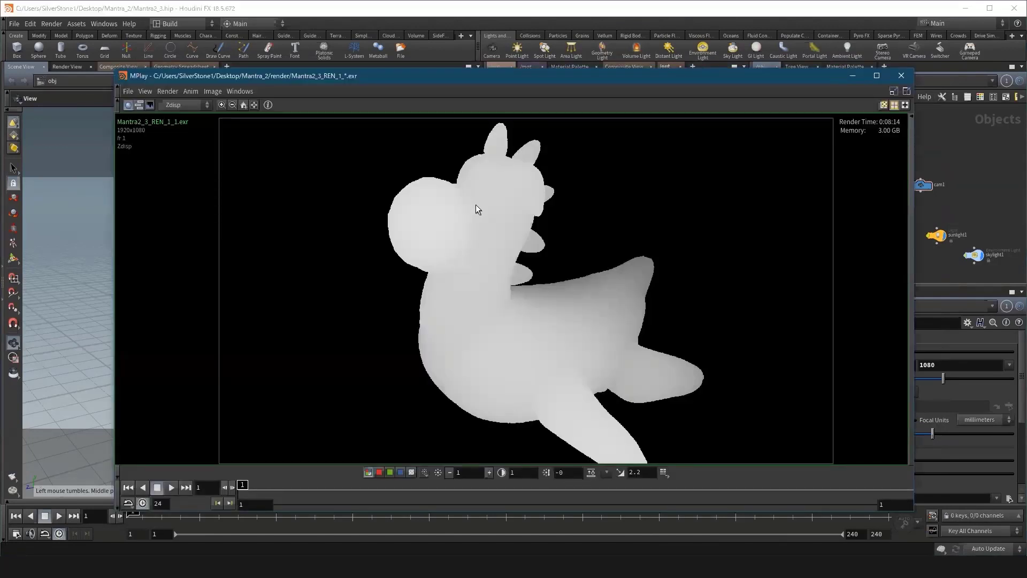
left_click_drag(529, 76, 526, 50)
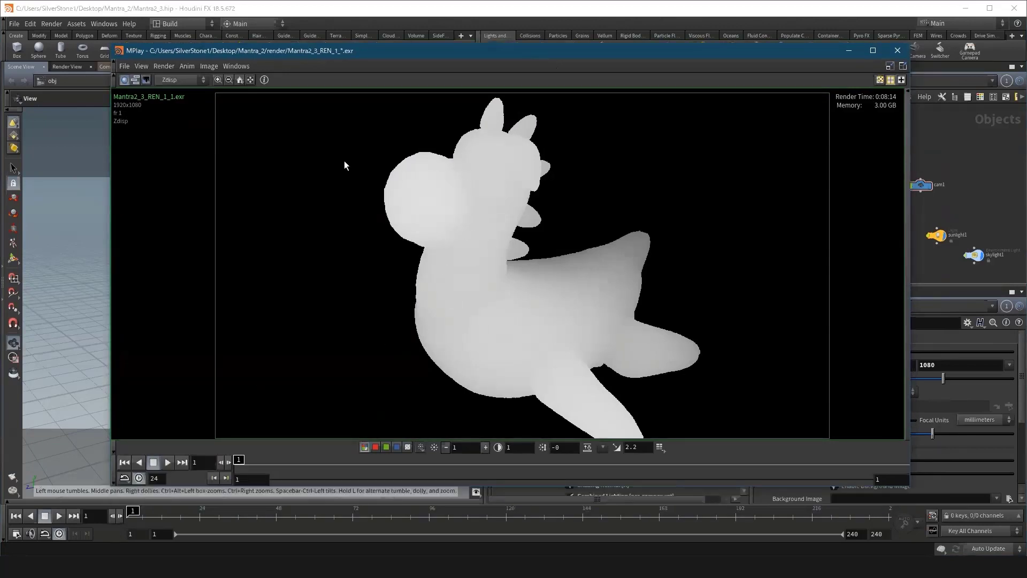
left_click(171, 80)
left_click(168, 133)
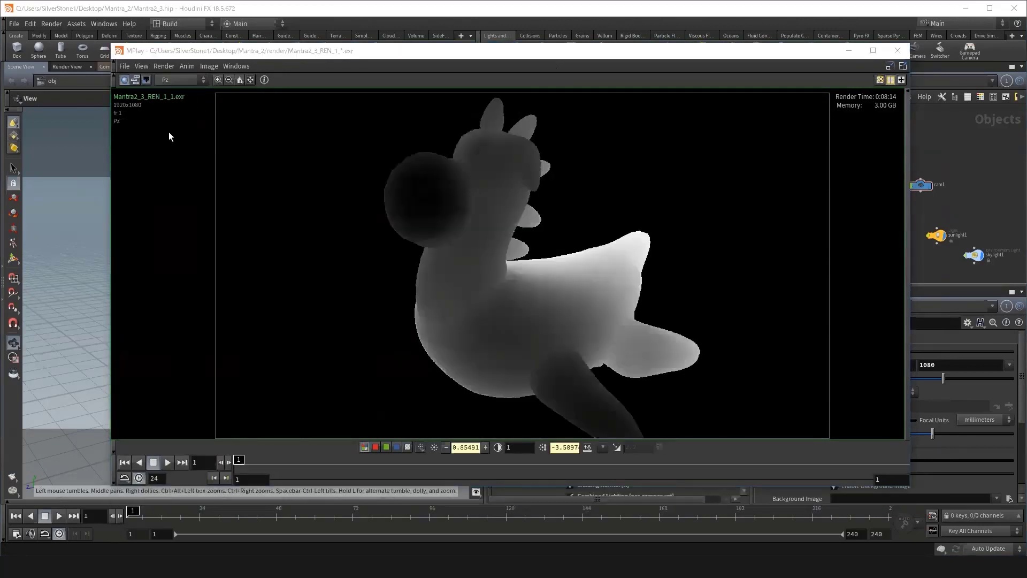
left_click(187, 80)
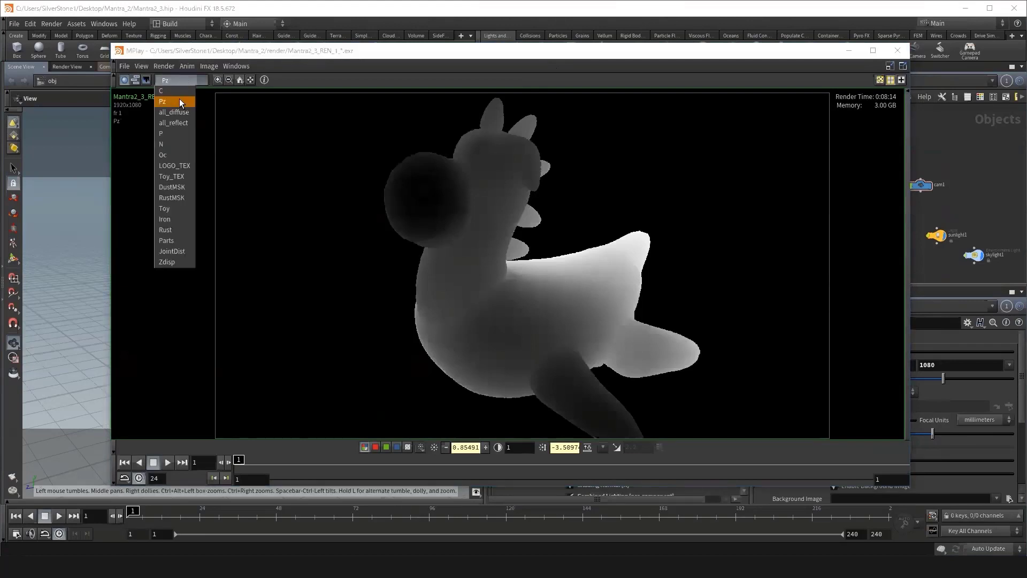
left_click(179, 101)
left_click(181, 82)
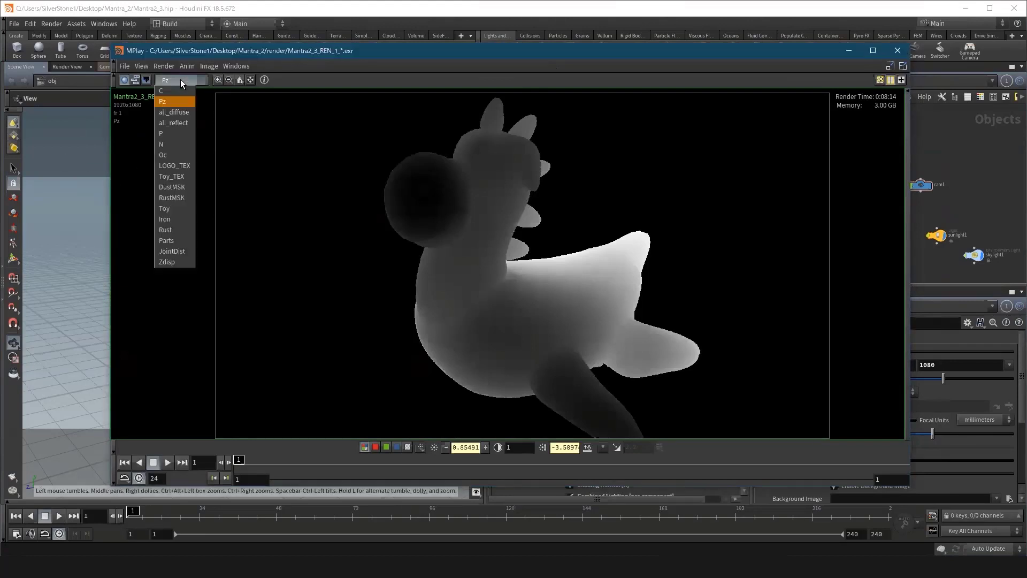
left_click(167, 100)
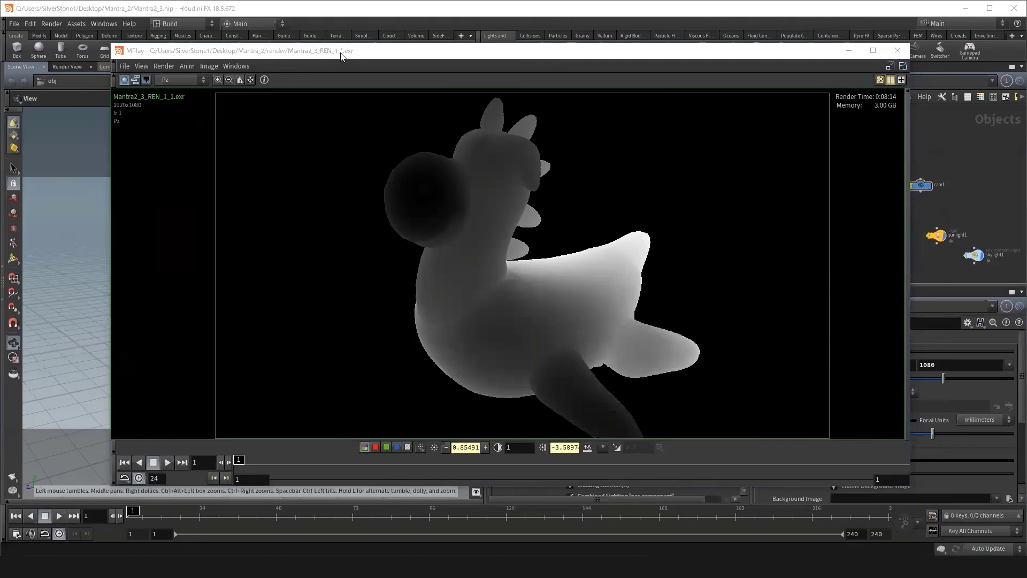
- Bring MPlay back to front and reset depth offset to 0 and gain to 1
left_click_drag(737, 51, 744, 454)
left_click_drag(742, 300, 743, 308)
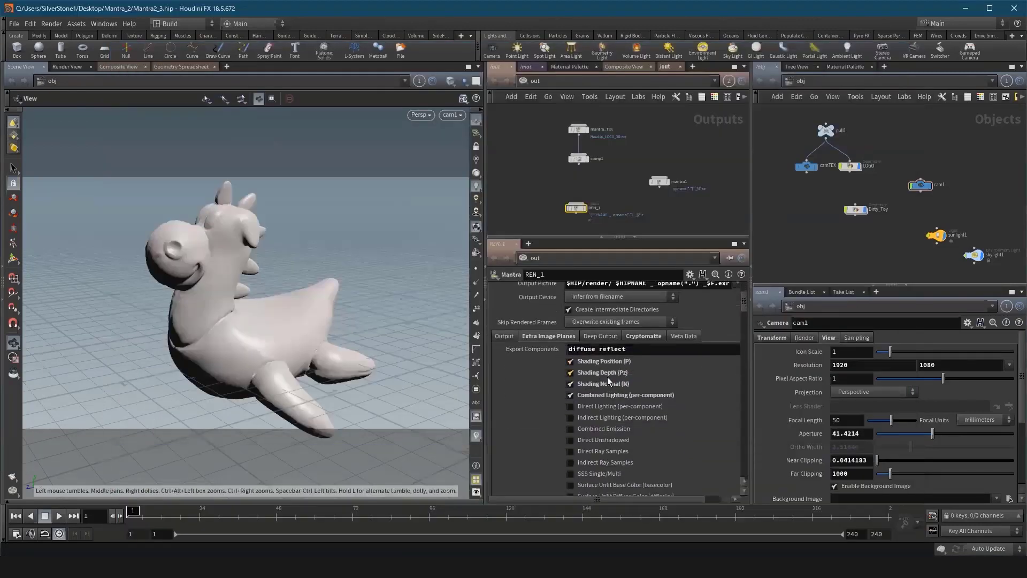
key("alt+Tab")
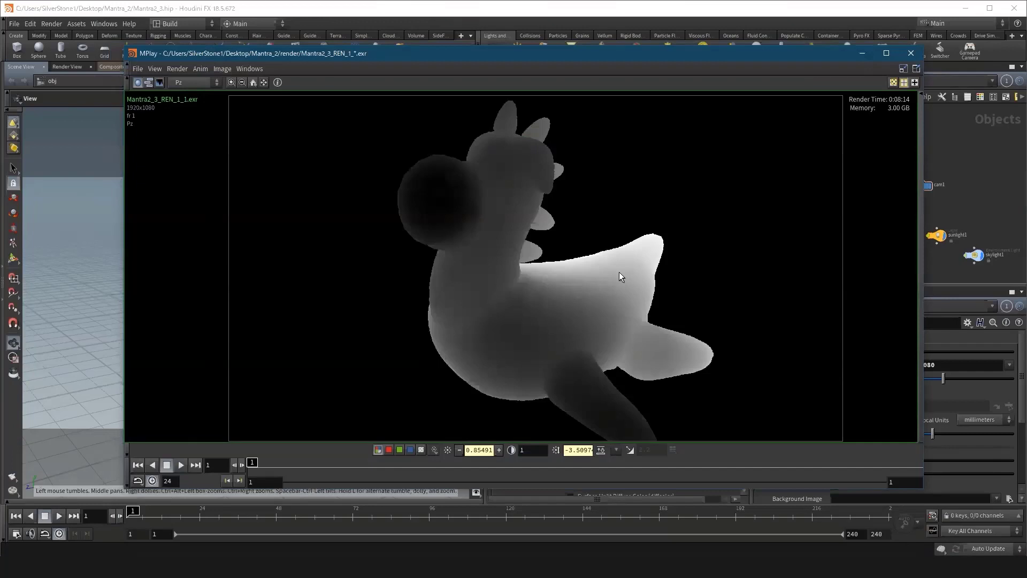
scroll(585, 284, "up", 2)
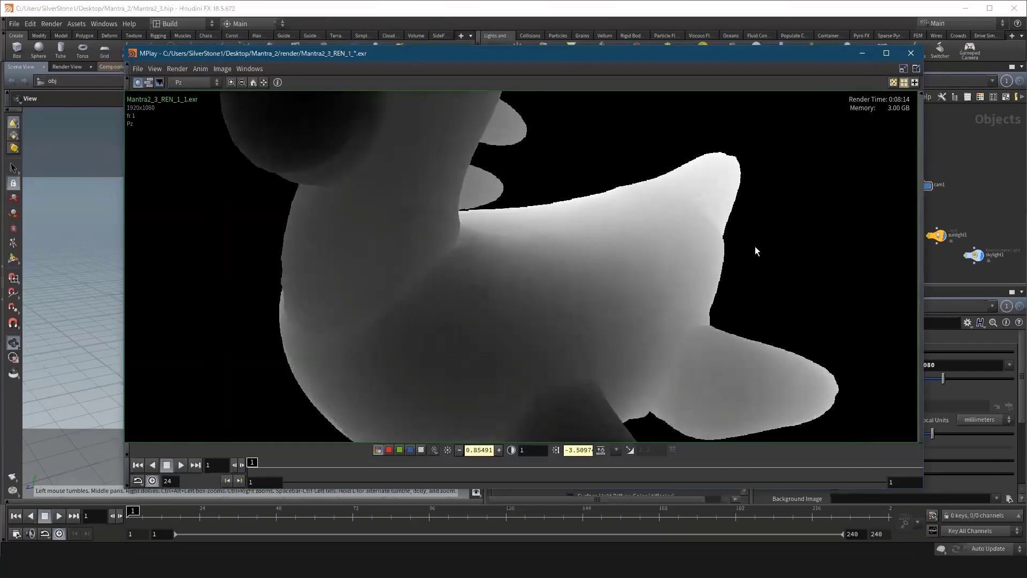
scroll(708, 226, "down", 3)
scroll(655, 351, "down", 1)
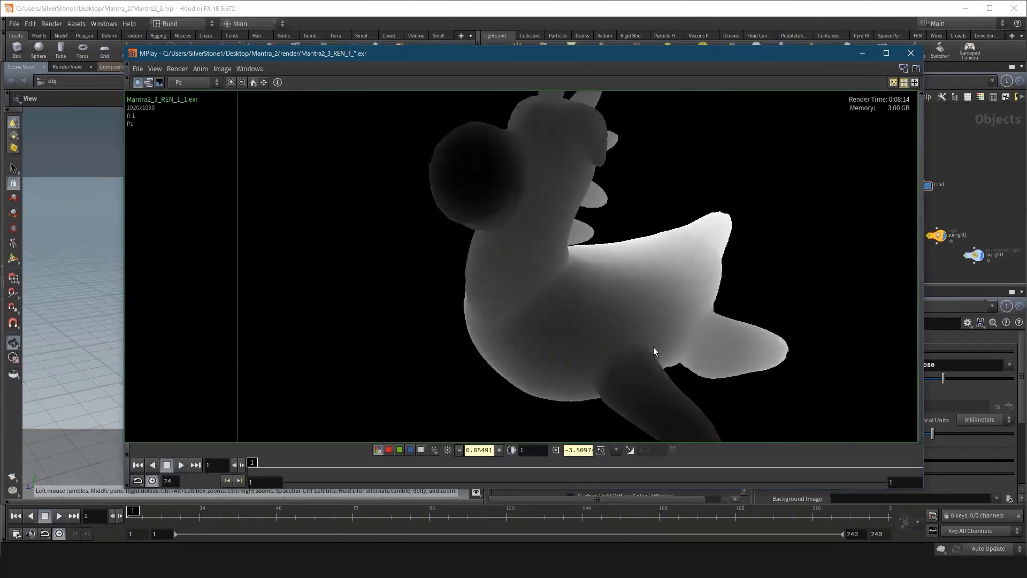
left_click(550, 452)
left_click(448, 450)
- Probe depth values across the toy and auto-fit the depth range to visible greys
scroll(672, 298, "down", 1)
scroll(606, 305, "down", 1)
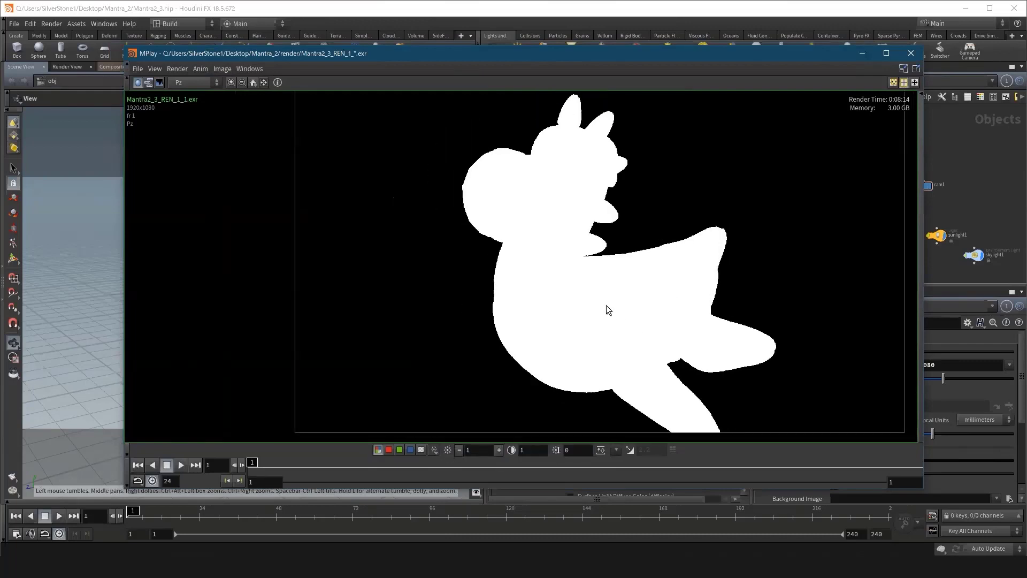
mouse_move(586, 303)
left_mouse_down()
mouse_move(588, 313)
mouse_move(675, 269)
mouse_move(709, 236)
mouse_move(619, 270)
mouse_move(530, 282)
mouse_move(502, 181)
mouse_move(545, 182)
mouse_move(552, 284)
mouse_move(495, 341)
left_mouse_up()
left_click(601, 450)
mouse_move(714, 411)
left_mouse_down()
mouse_move(652, 217)
mouse_move(776, 335)
mouse_move(617, 329)
mouse_move(744, 220)
mouse_move(704, 279)
mouse_move(548, 182)
mouse_move(239, 98)
left_mouse_up()
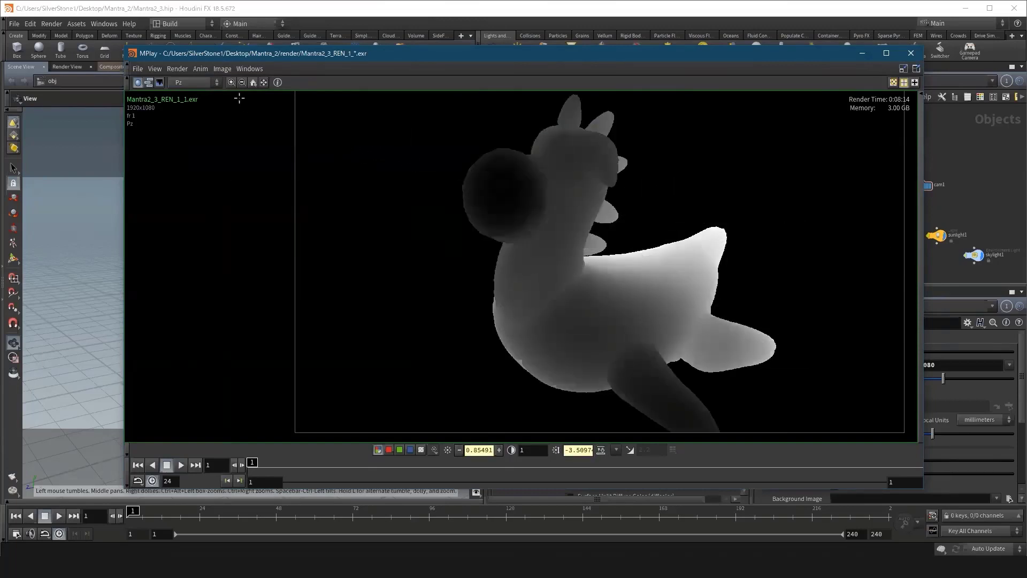
- Compare pixel values in the Zdisp plane, return to C, then shrink and dismiss MPlay
left_click(194, 82)
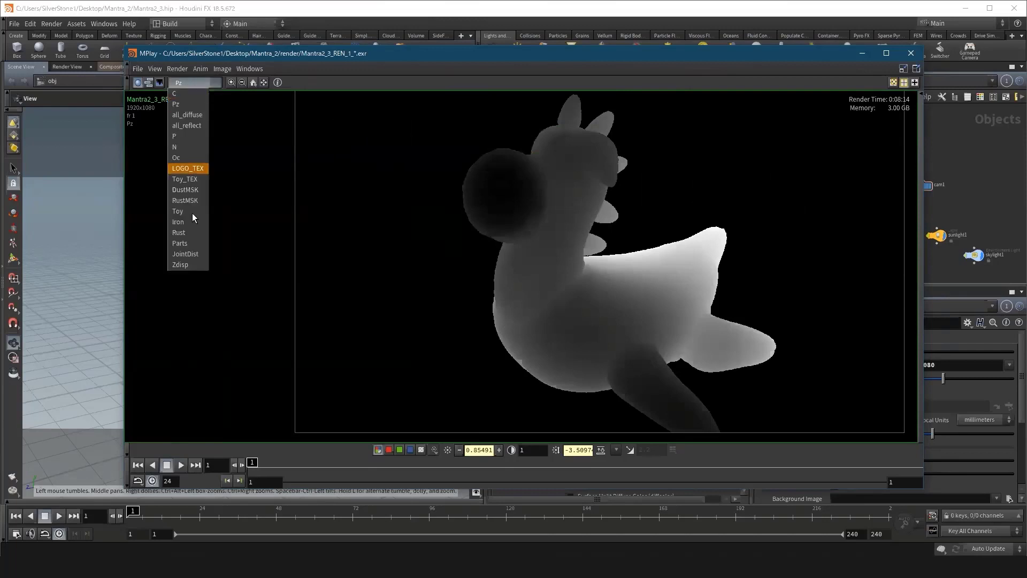
left_click(191, 264)
mouse_move(738, 264)
left_mouse_down()
mouse_move(601, 256)
mouse_move(514, 281)
mouse_move(682, 283)
mouse_move(194, 83)
left_mouse_up()
left_click(193, 82)
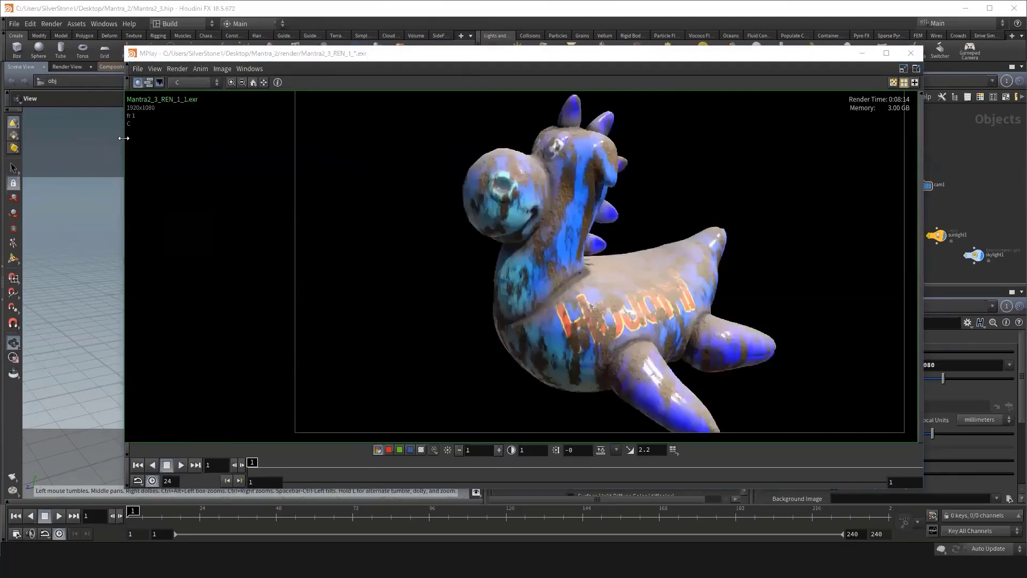
left_click_drag(123, 138, 323, 138)
left_click_drag(697, 49, 699, 36)
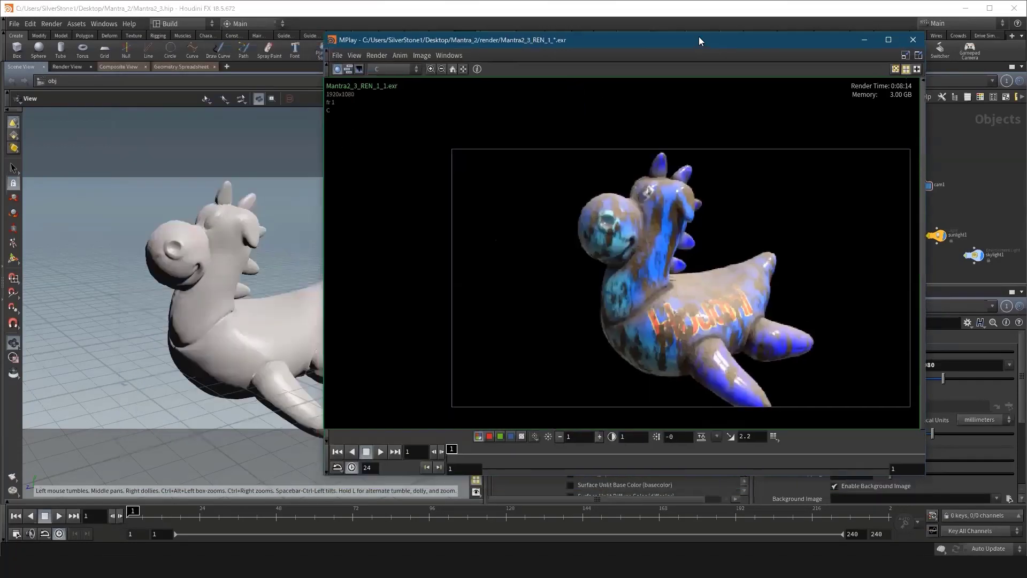
key("alt+Tab")
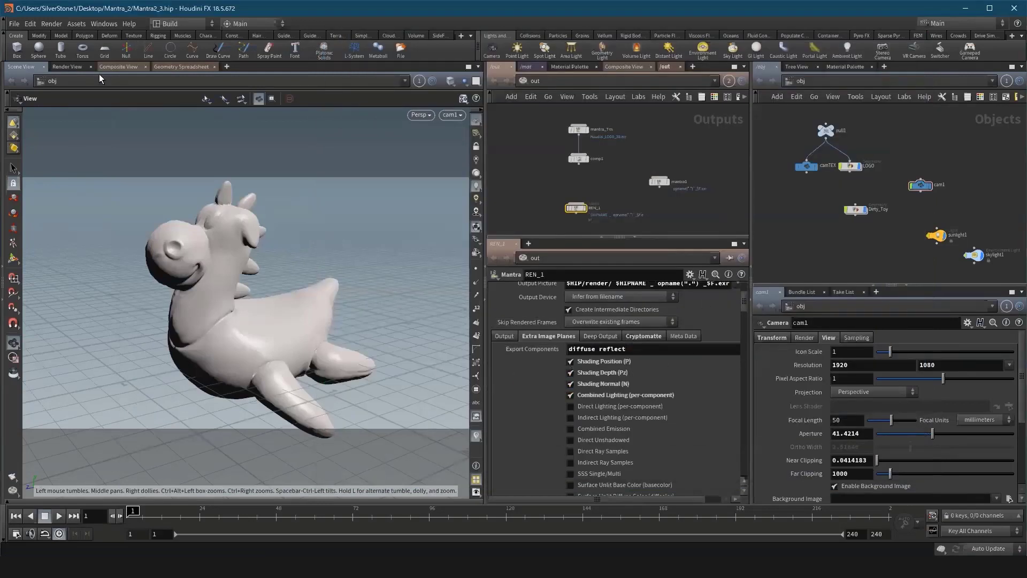
- Render REN_1 in the Render View, dismiss the console warning, and keep the C plane
left_click(74, 67)
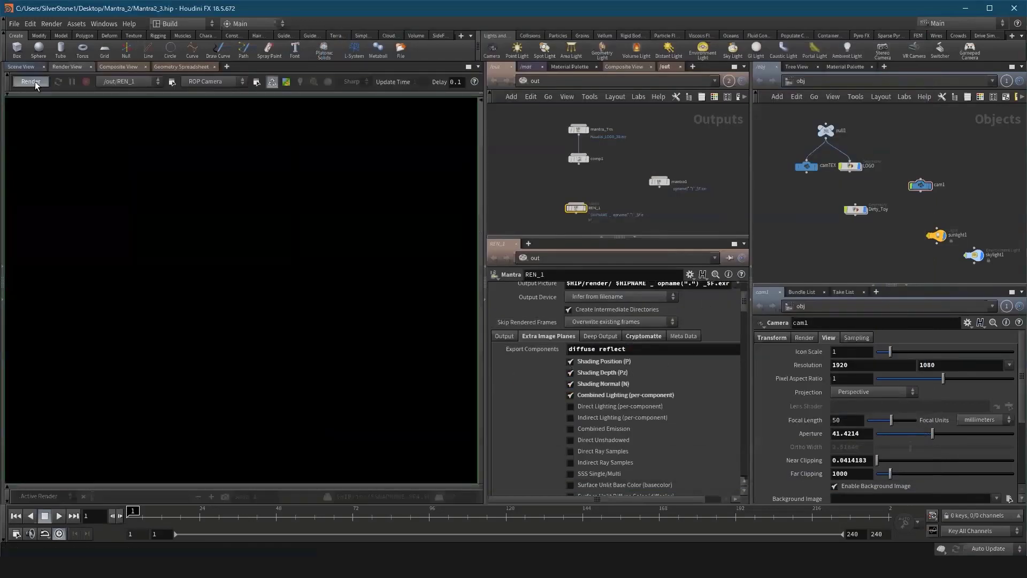
left_click(31, 82)
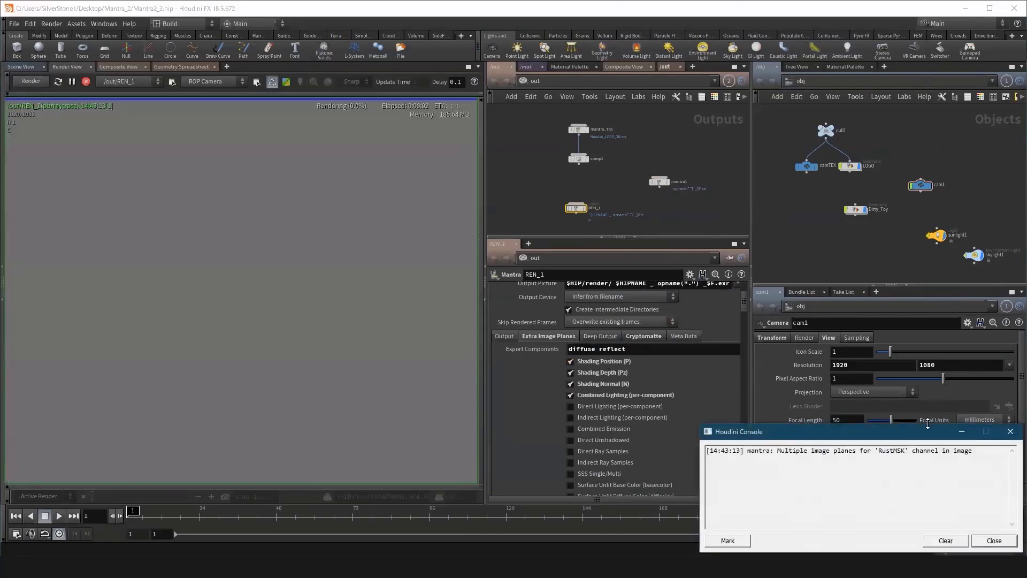
left_click(962, 431)
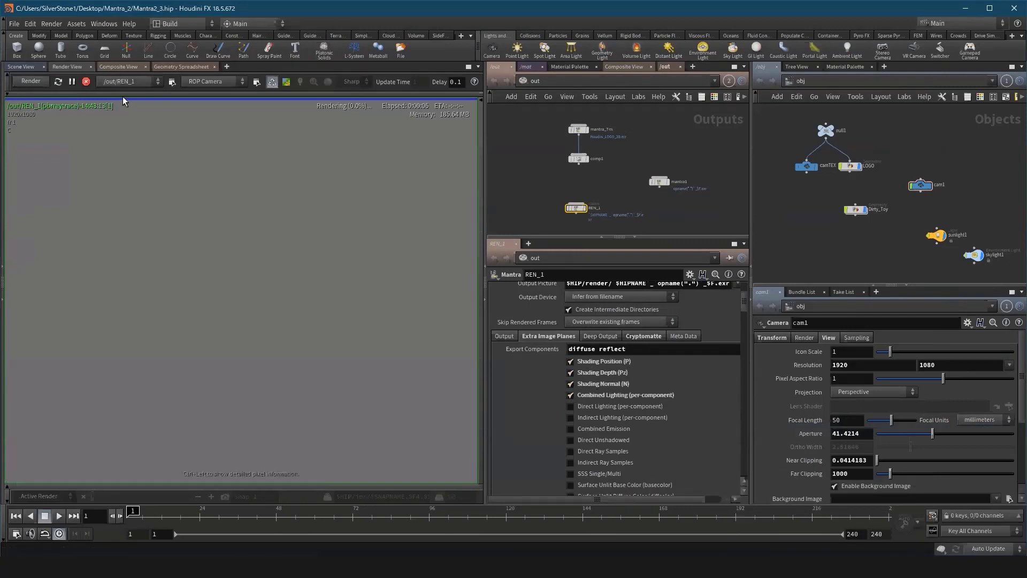
left_click(63, 99)
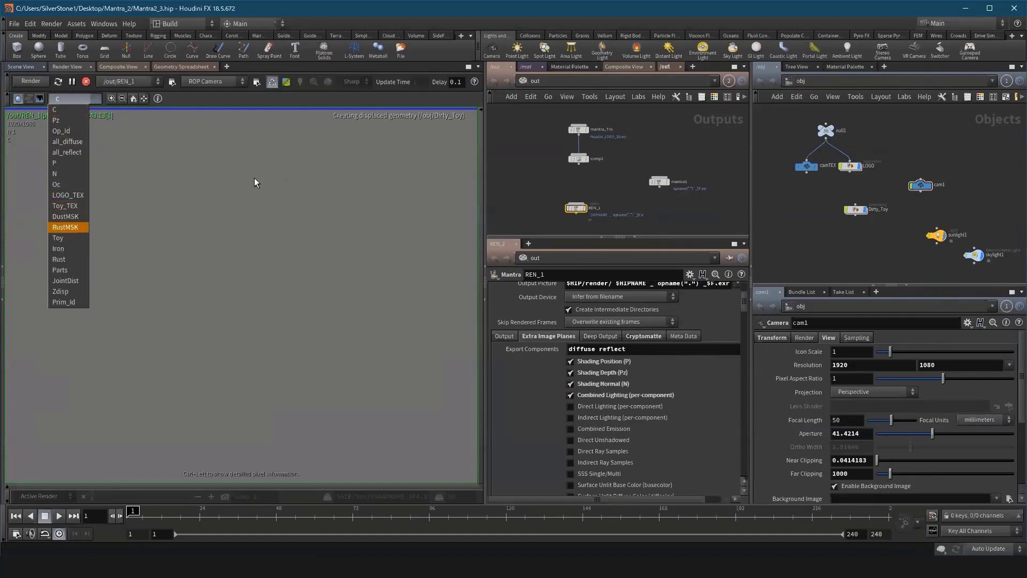
left_click(229, 140)
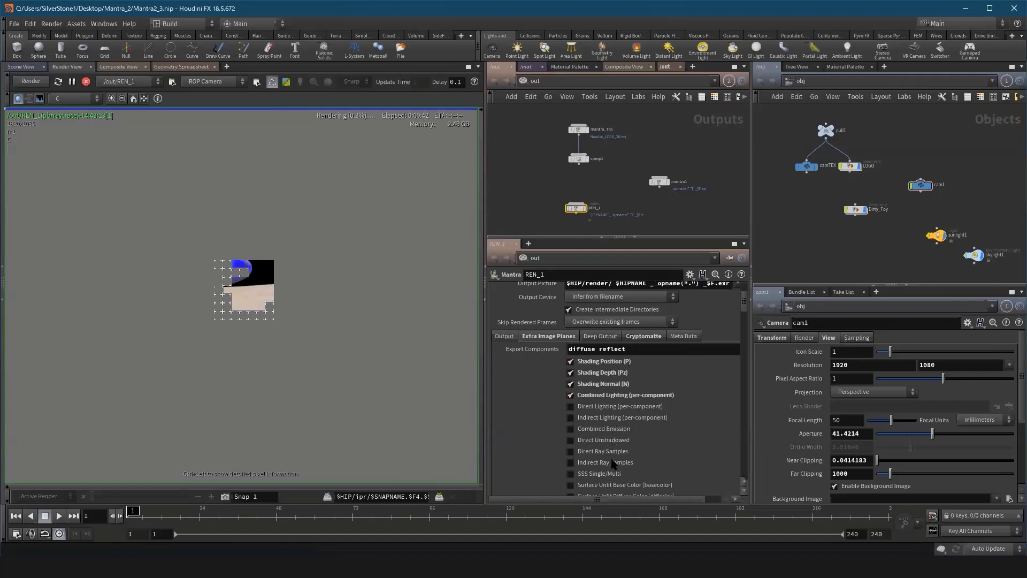
- Restart the region render, widen the parameter pane, and insert a 13th, empty extra image plane
scroll(748, 343, "down", 5)
scroll(748, 343, "down", 3)
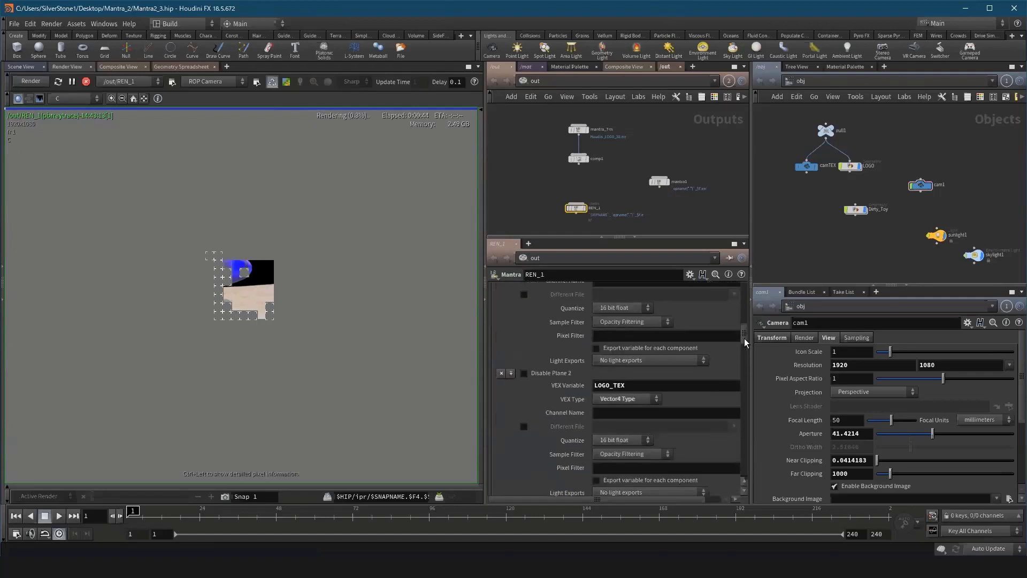
scroll(748, 335, "up", 3)
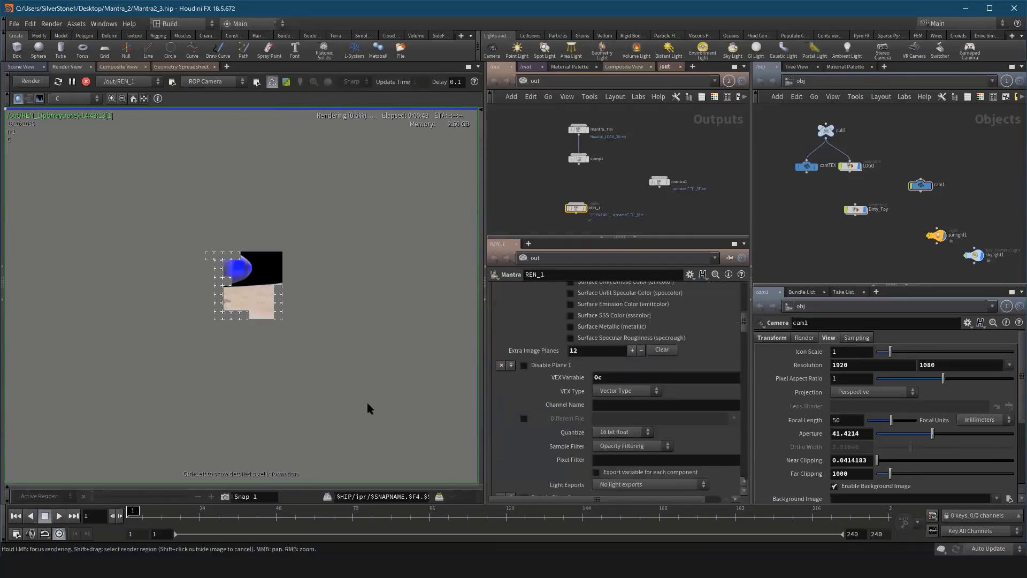
left_click(272, 83)
left_click_drag(744, 323, 808, 323)
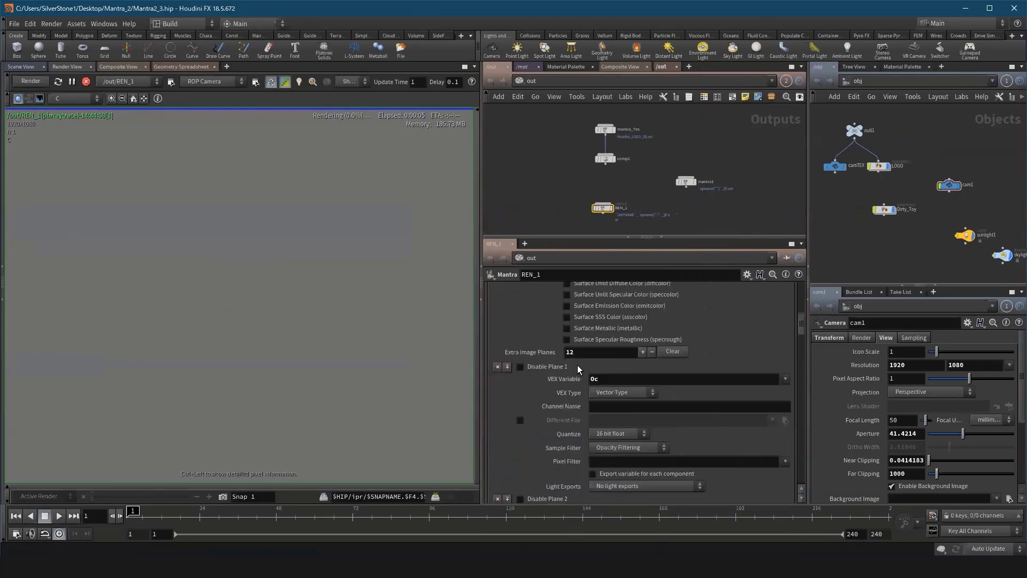
scroll(801, 331, "down", 1)
left_click(508, 351)
scroll(486, 401, "up", 3)
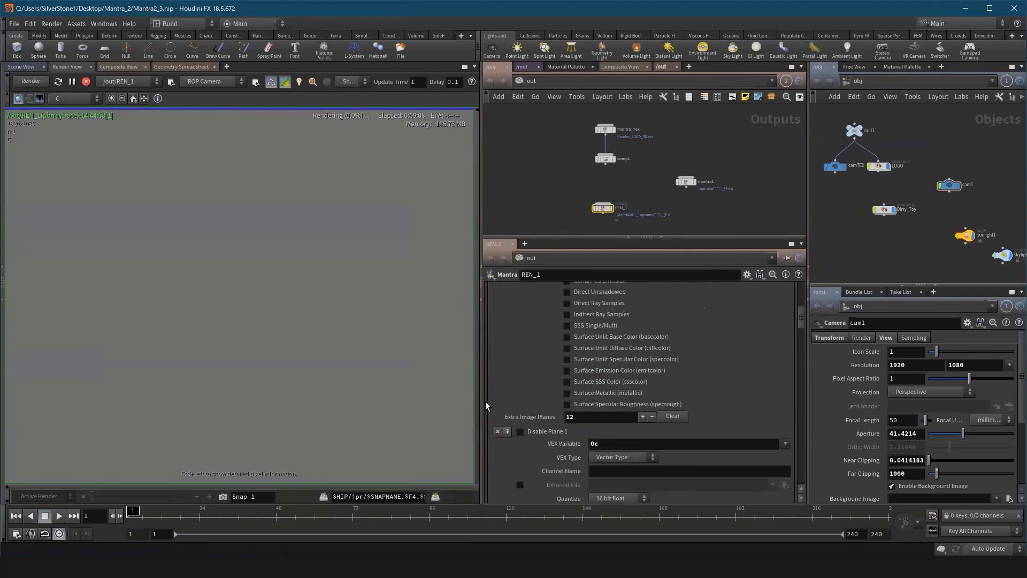
left_click_drag(798, 318, 799, 324)
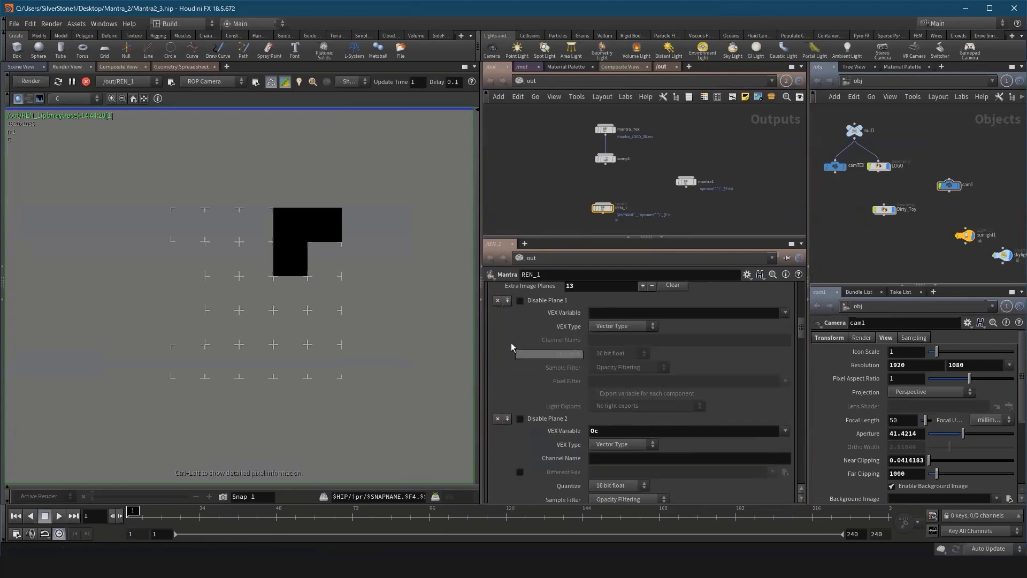
- Browse the new plane's preset VEX Variable list without choosing, leaving it empty
left_click(785, 313)
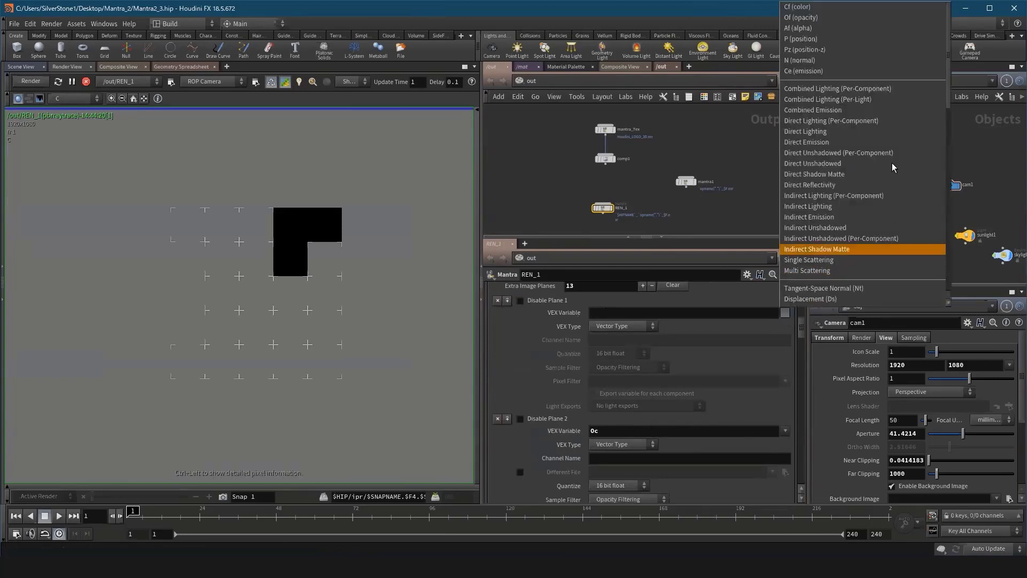
left_click(952, 83)
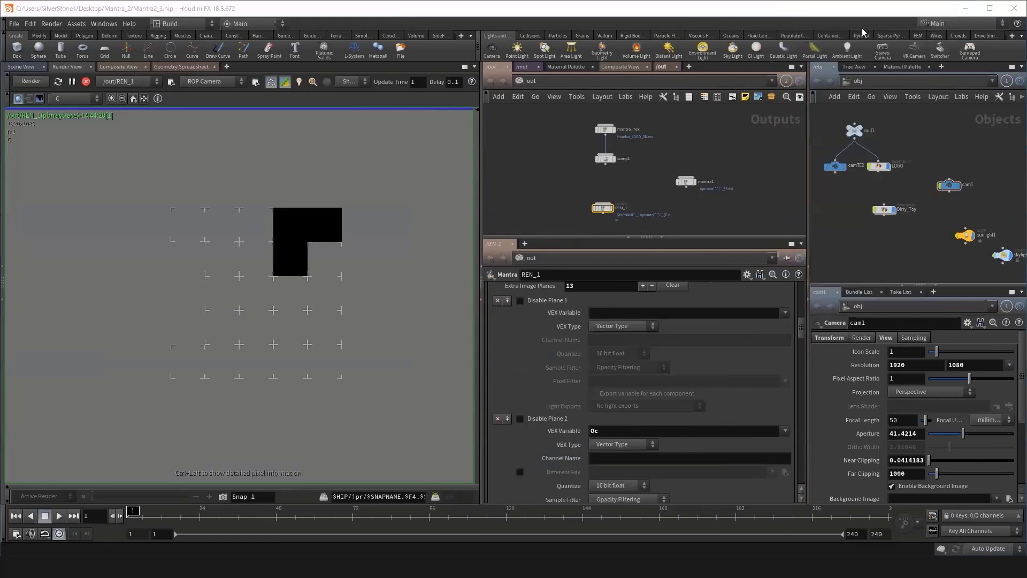
left_click(785, 313)
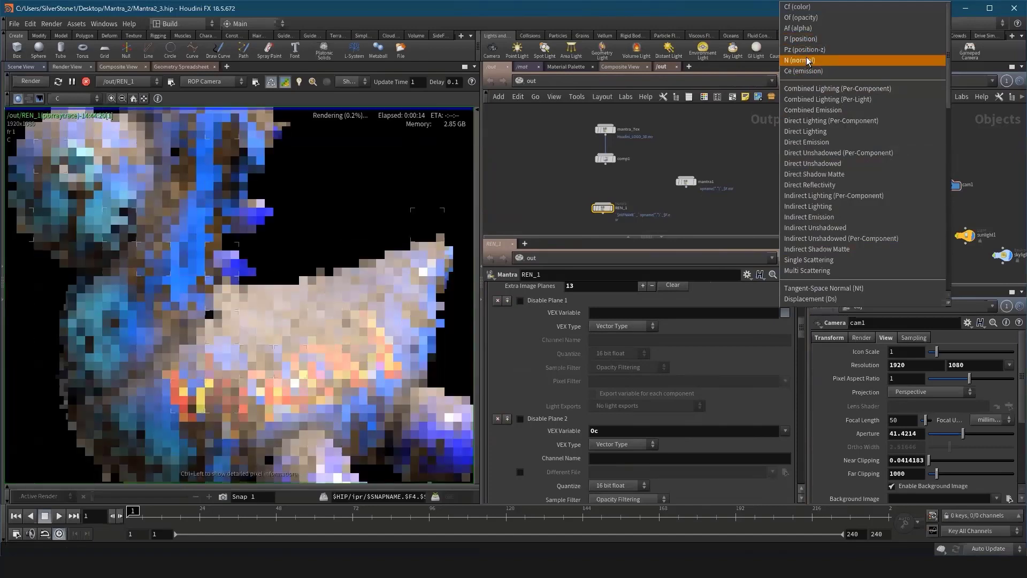
left_click(801, 330)
left_click_drag(801, 329, 801, 315)
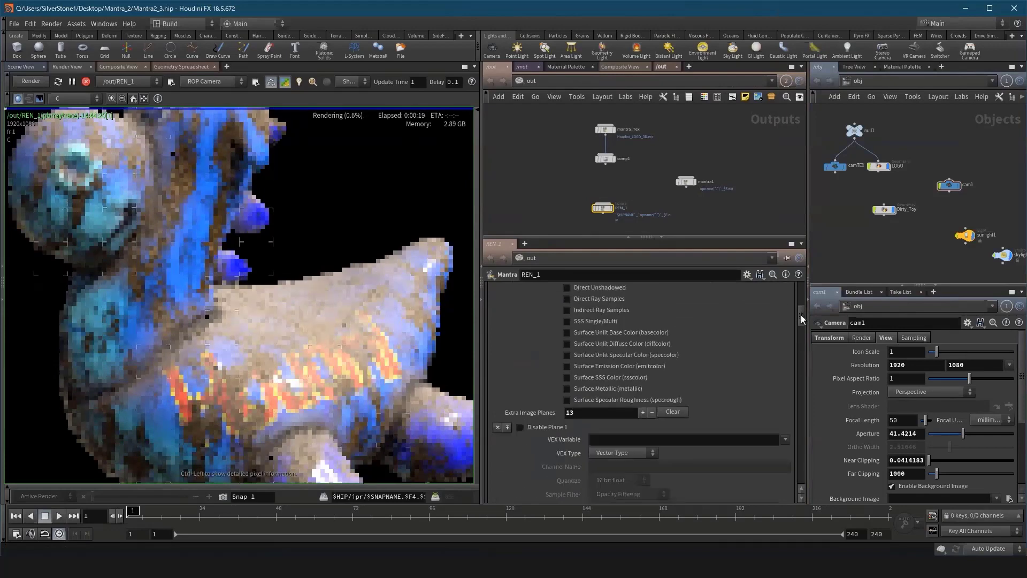
left_click(786, 421)
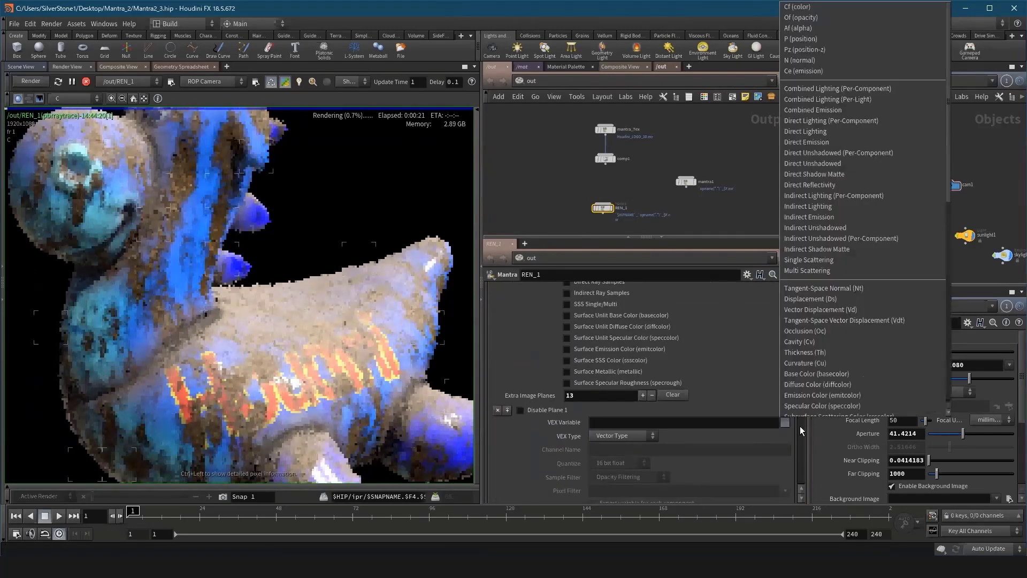
scroll(845, 299, "down", 1)
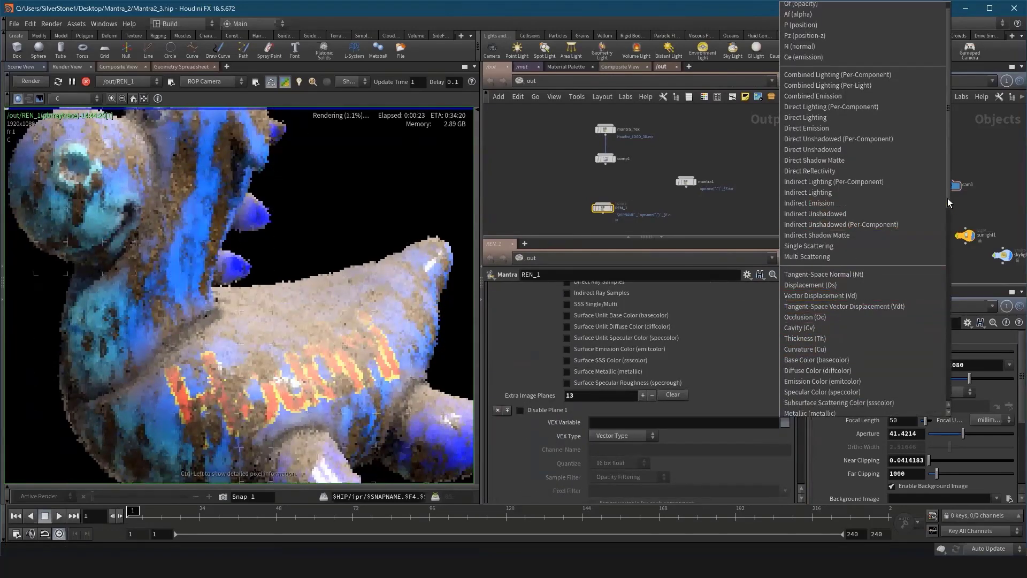
mouse_move(948, 198)
left_mouse_down()
mouse_move(940, 414)
mouse_move(939, 228)
mouse_move(824, 97)
left_mouse_up()
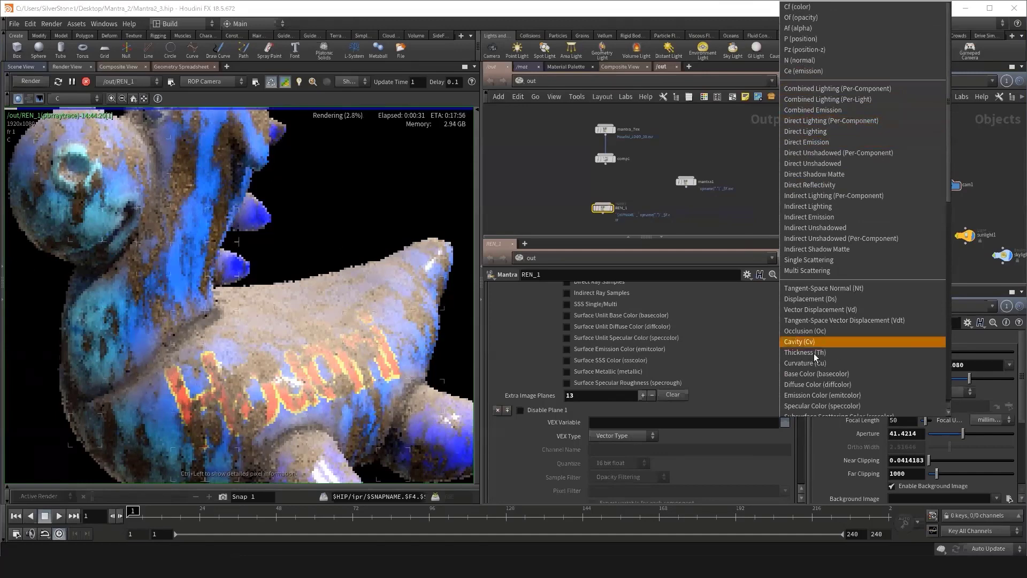
scroll(814, 353, "down", 2)
left_click(725, 221)
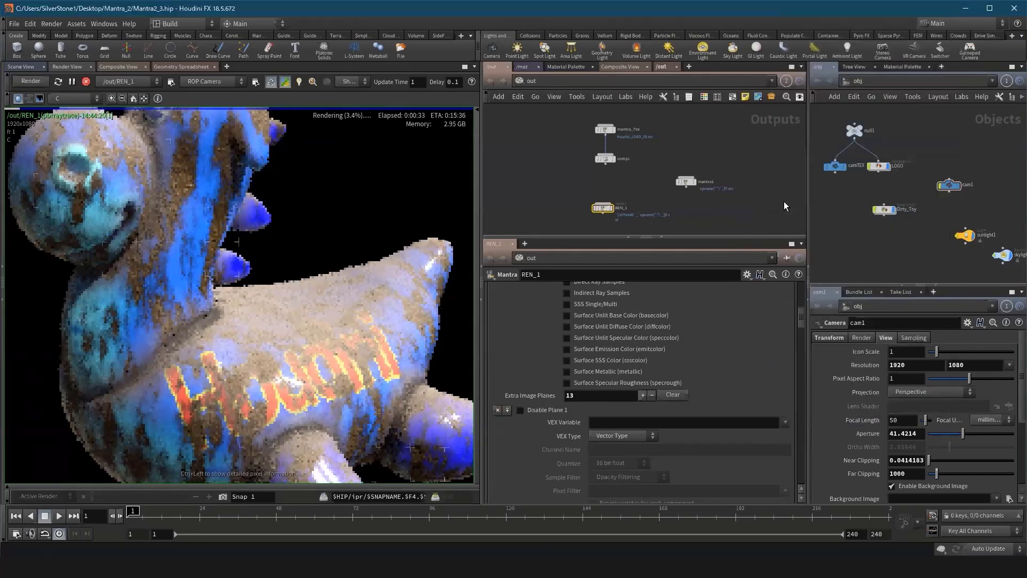
left_click(497, 410)
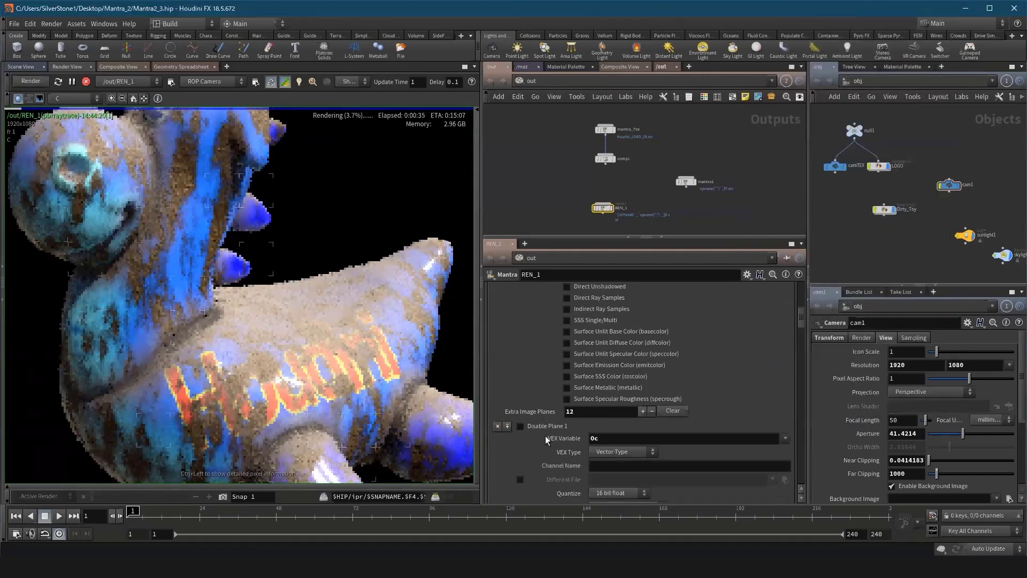
scroll(792, 332, "down", 3)
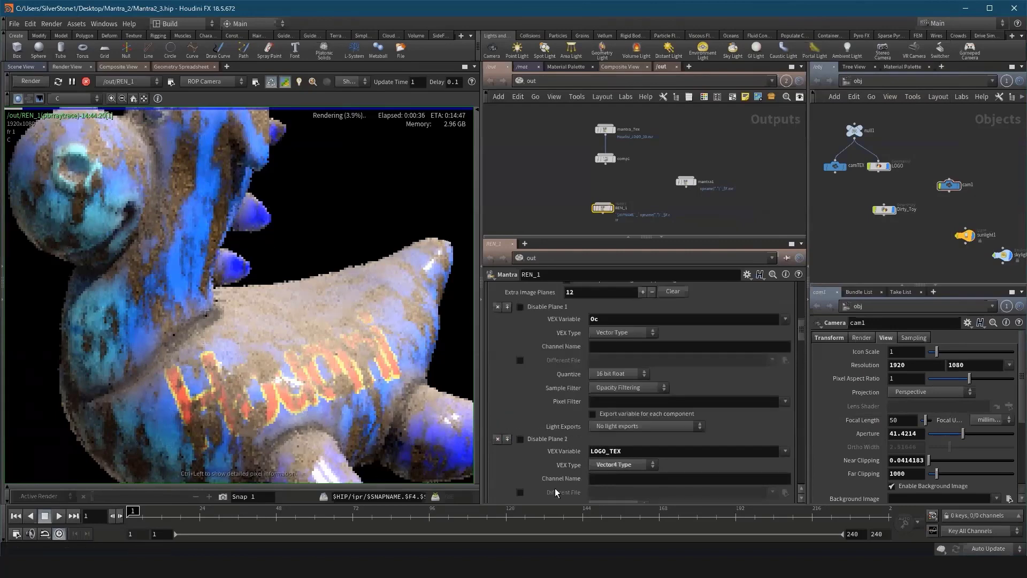
left_click(75, 98)
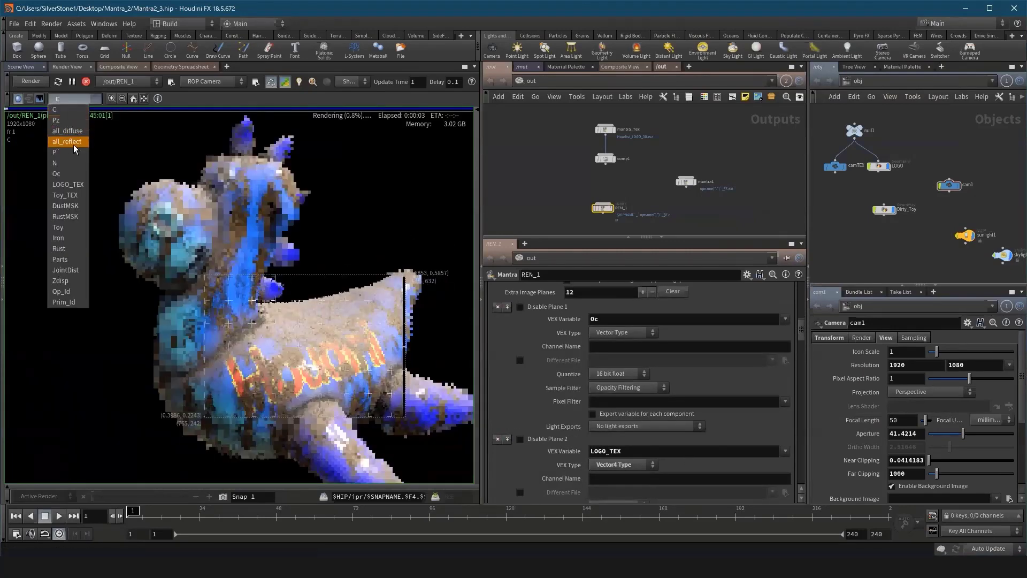
left_click(68, 171)
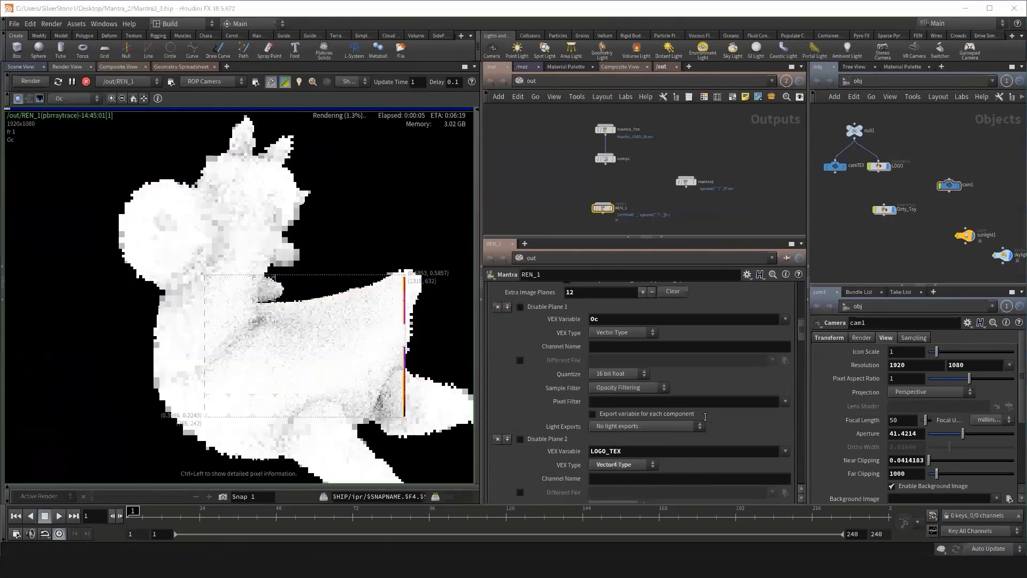
left_click(785, 319)
scroll(949, 133, "down", 3)
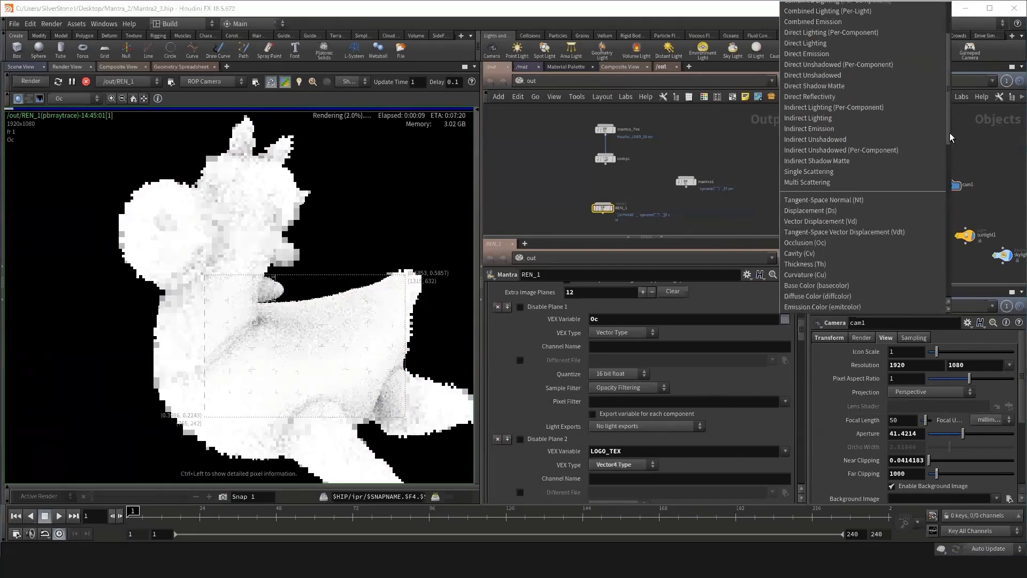
scroll(949, 134, "down", 2)
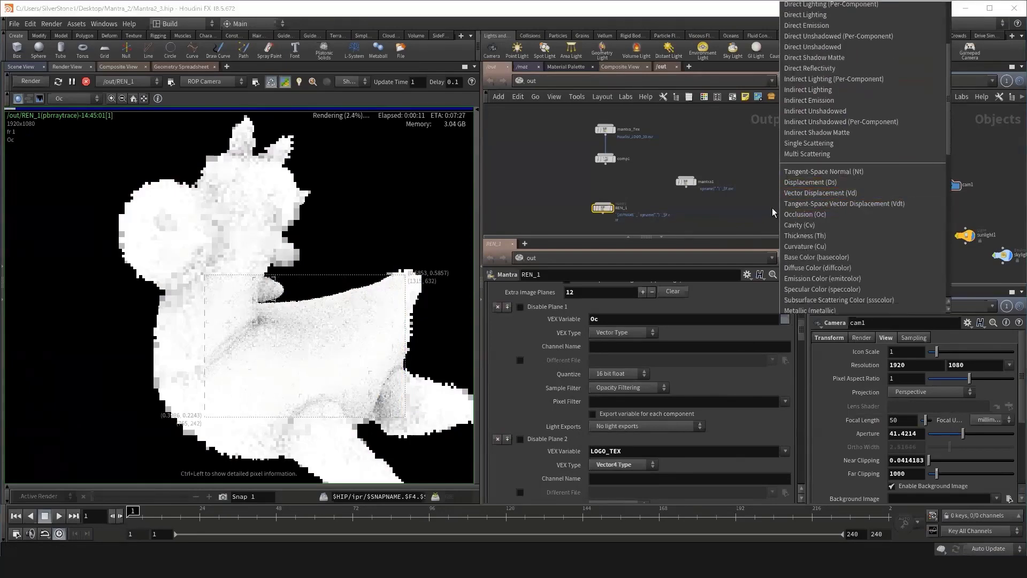
left_click(736, 218)
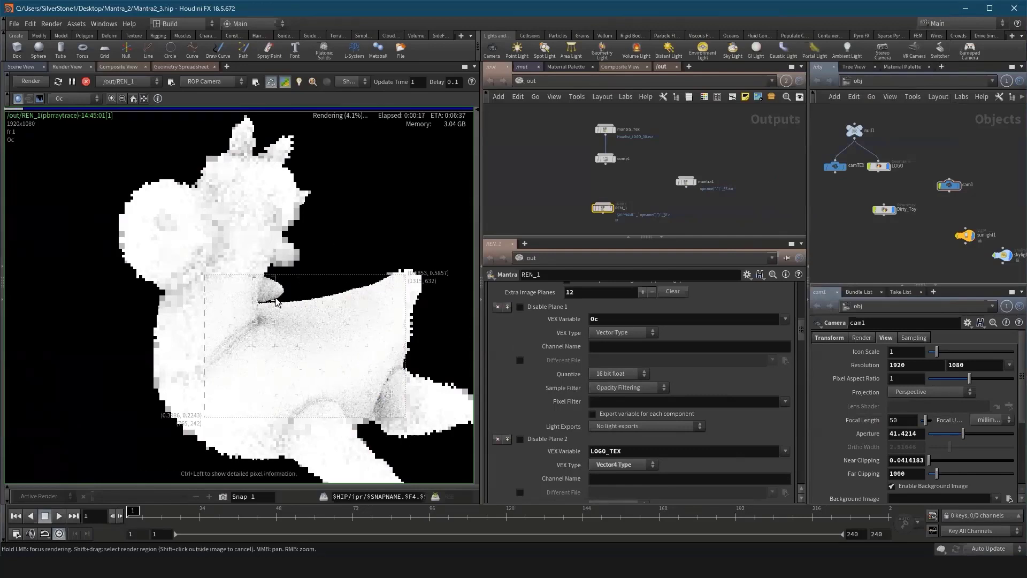
left_click(75, 99)
left_click(75, 106)
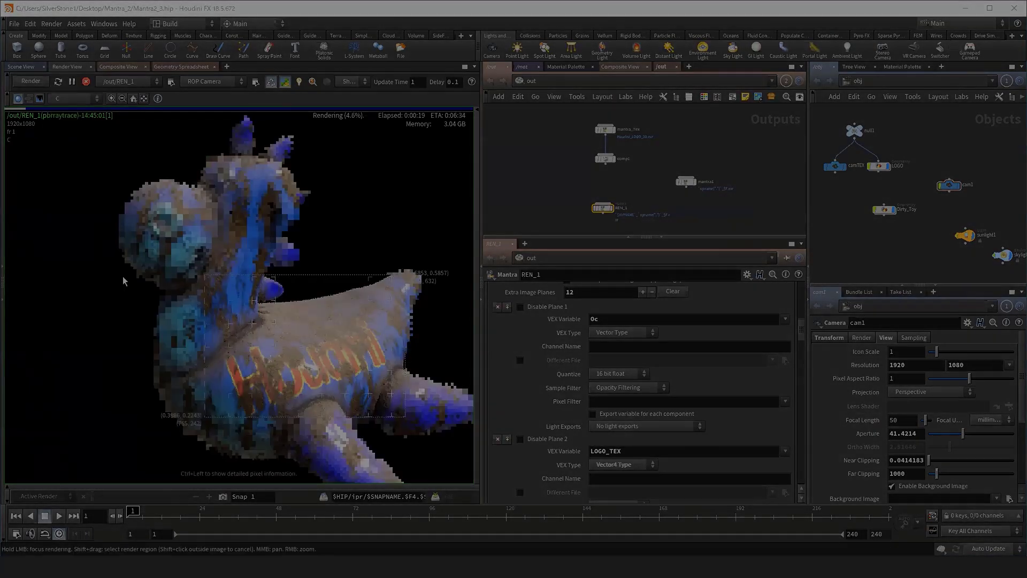